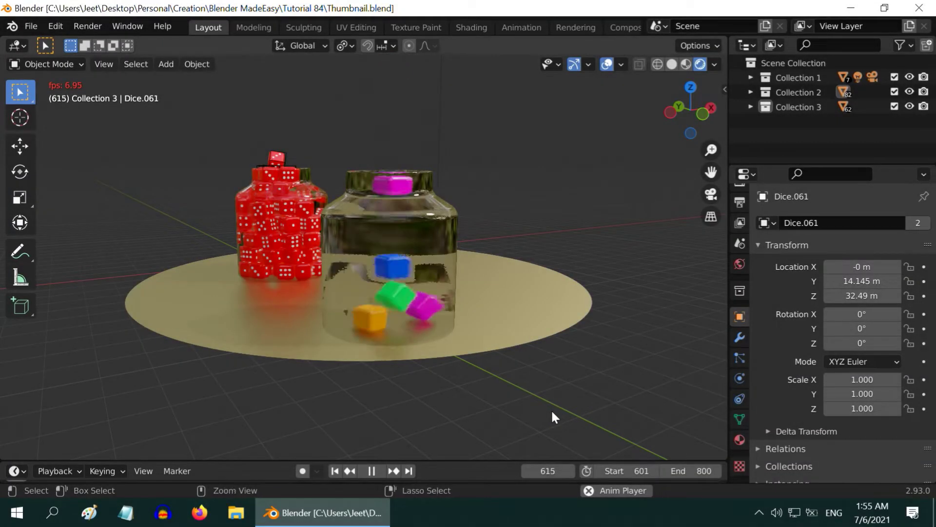
# Start a new default scene in place of the open jar animation file.
pyautogui.keyDown('ctrl'); pyautogui.moveTo(552, 412); pyautogui.dragTo(541, 317, button='middle'); pyautogui.keyUp('ctrl')
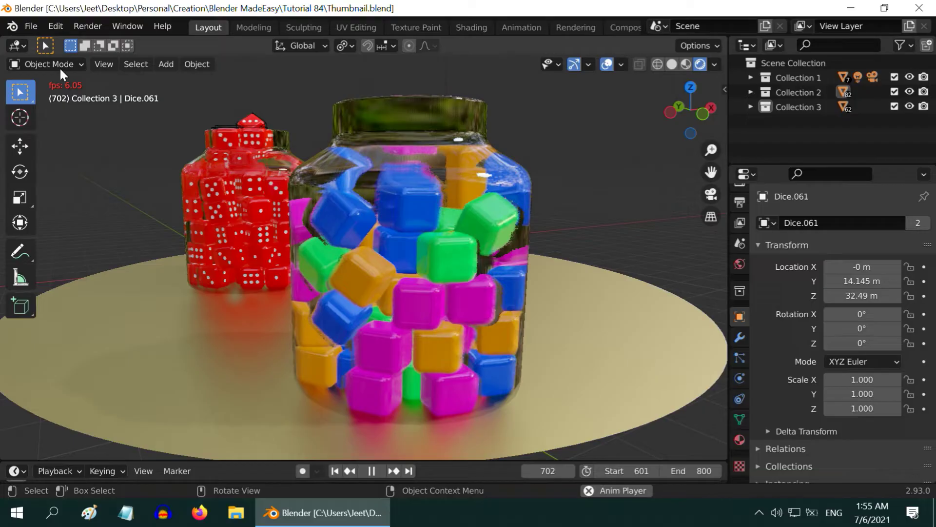
pyautogui.click(31, 25)
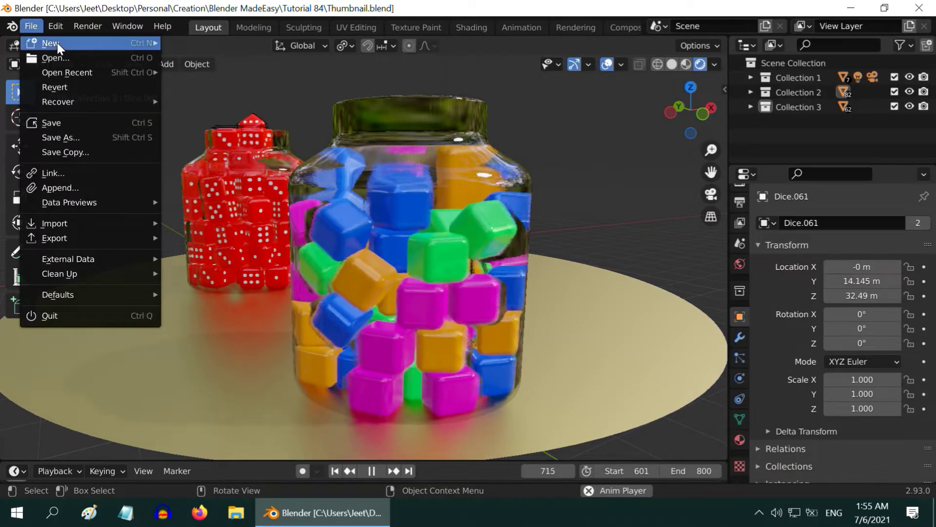
pyautogui.moveTo(57, 43)
pyautogui.click(179, 43)
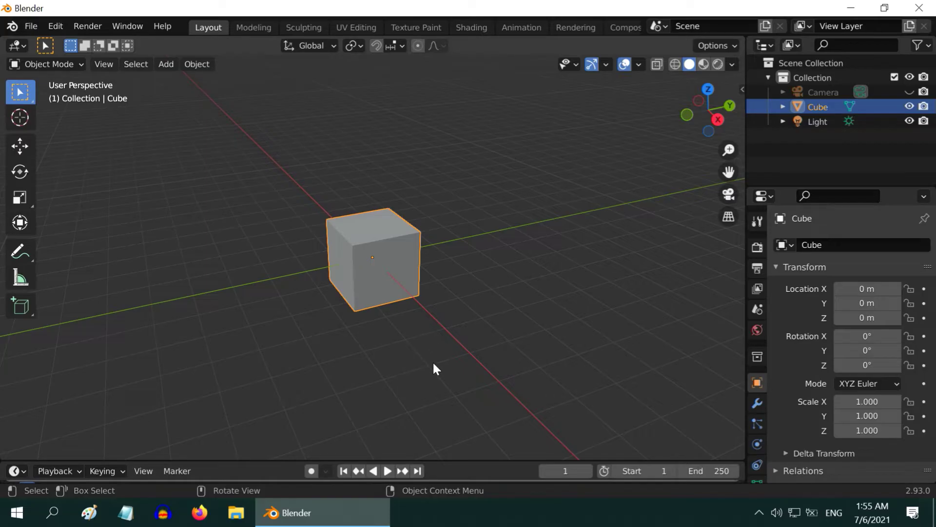
# Add a Bevel modifier to the default cube and set its amount to 0.4 m.
pyautogui.click(756, 403)
pyautogui.click(802, 248)
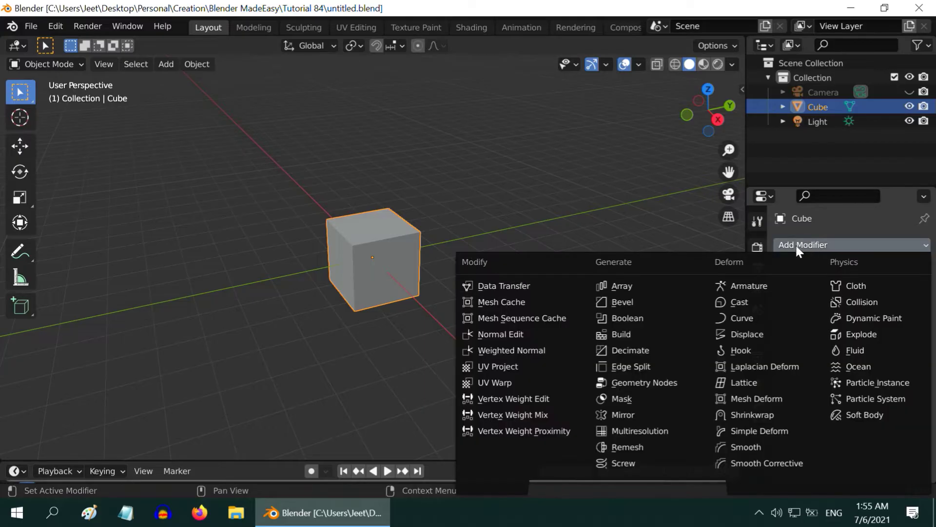
pyautogui.click(655, 301)
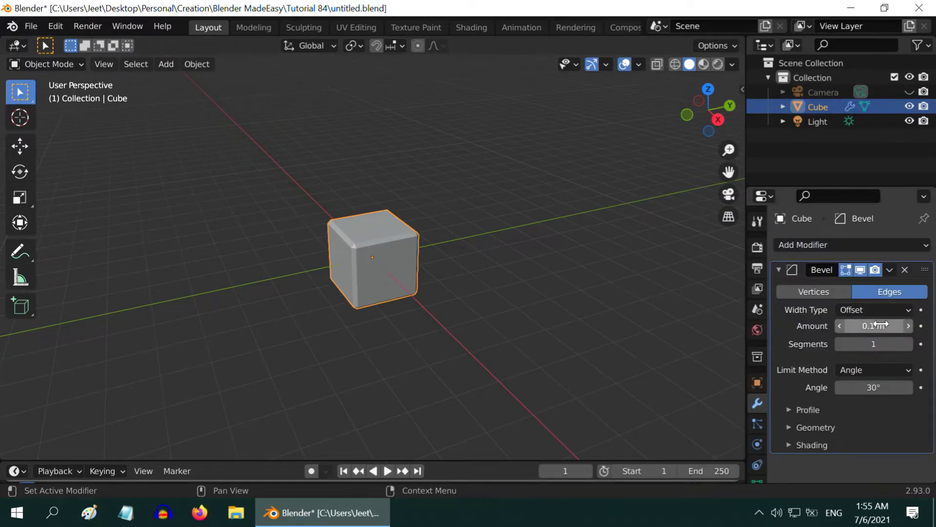
pyautogui.click(899, 326)
pyautogui.write('0.4')
pyautogui.press('Return')
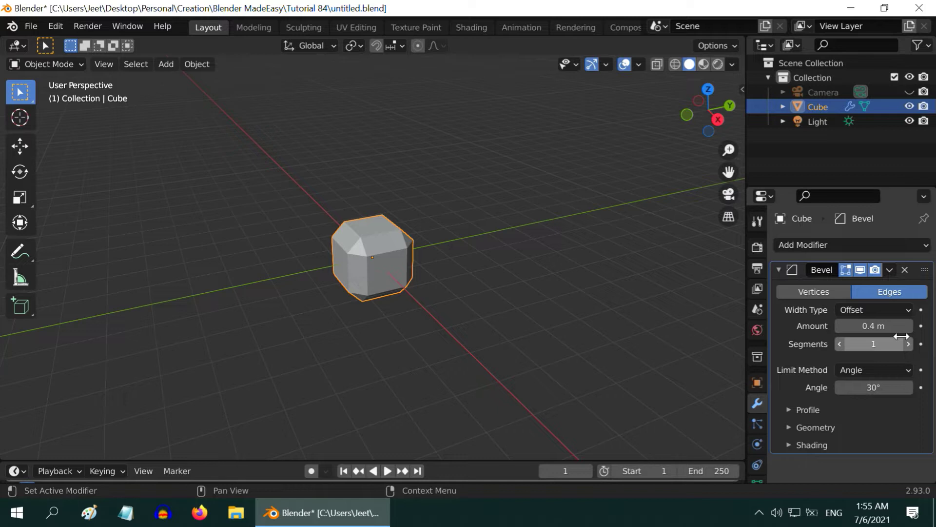
# Set the bevel's segments to 10 and apply the modifier to the cube.
pyautogui.click(892, 343)
pyautogui.write('10')
pyautogui.press('Return')
pyautogui.click(893, 271)
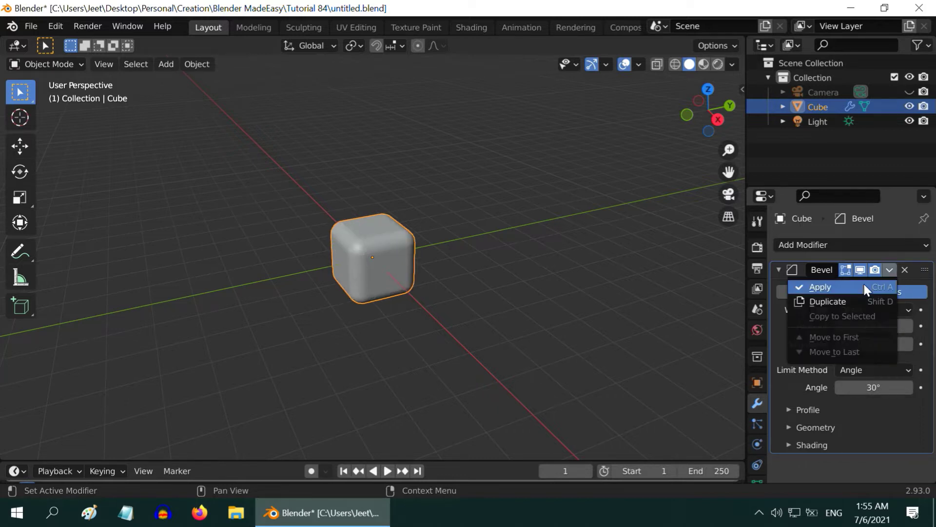
pyautogui.click(861, 283)
# Shade the rounded cube smooth and scale it by 0.3.
pyautogui.write('s1.5')
pyautogui.press('Return')
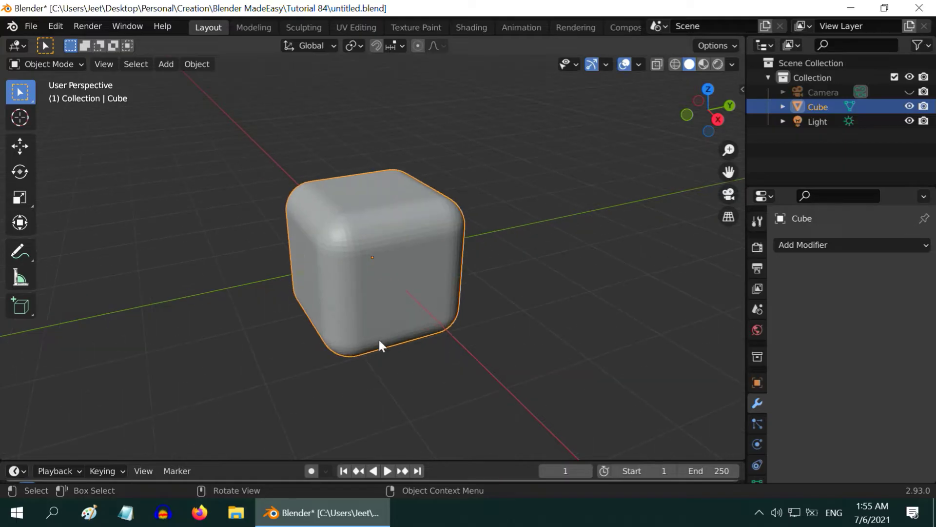
pyautogui.click(195, 65)
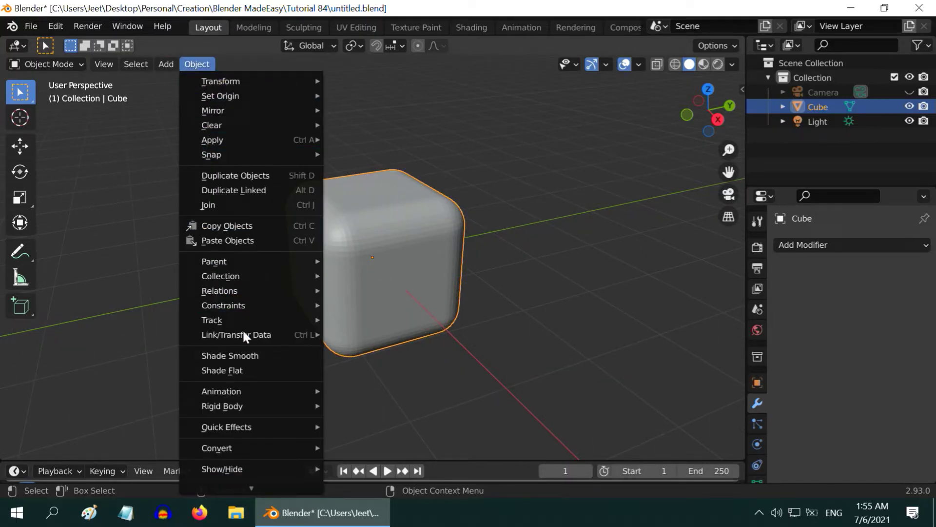
pyautogui.click(249, 359)
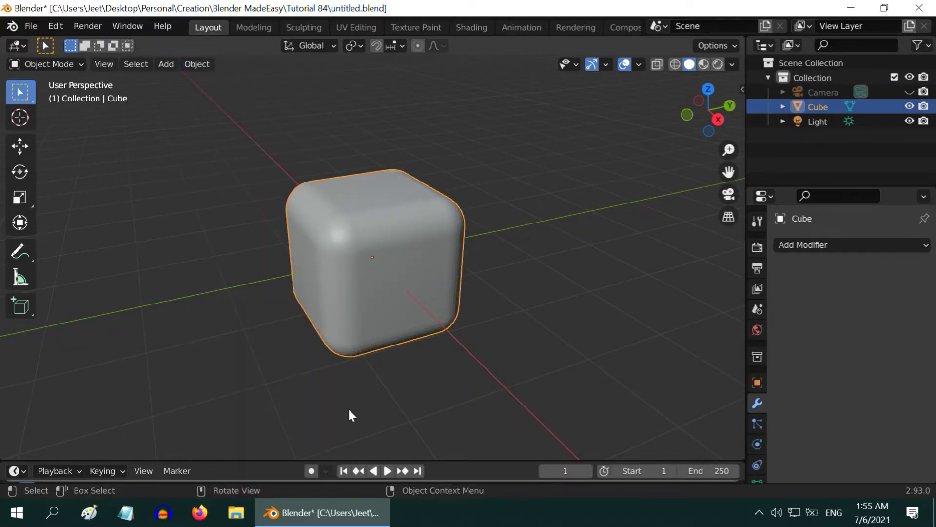
pyautogui.write('s0.3')
pyautogui.press('Return')
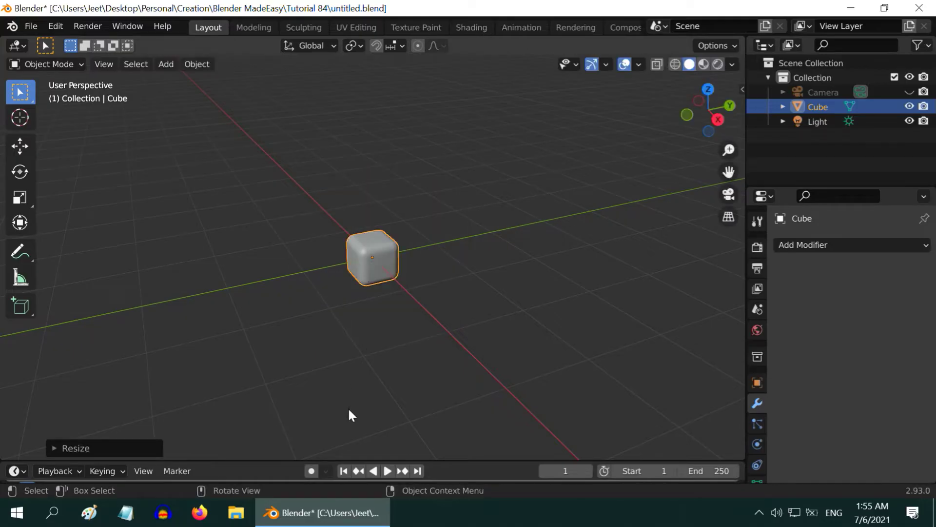
# Switch the viewport to rendered shading and turn off Scene World lighting.
pyautogui.scroll(5, 349, 411)
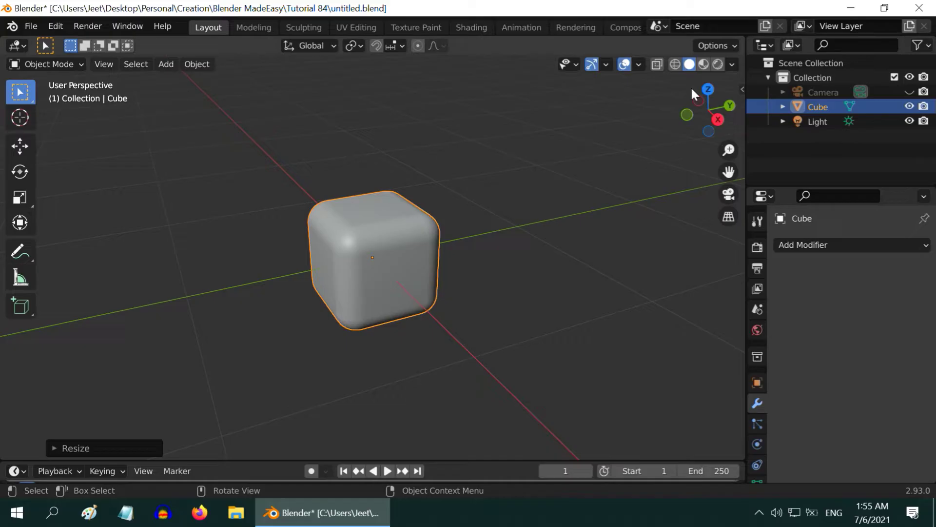
pyautogui.click(716, 64)
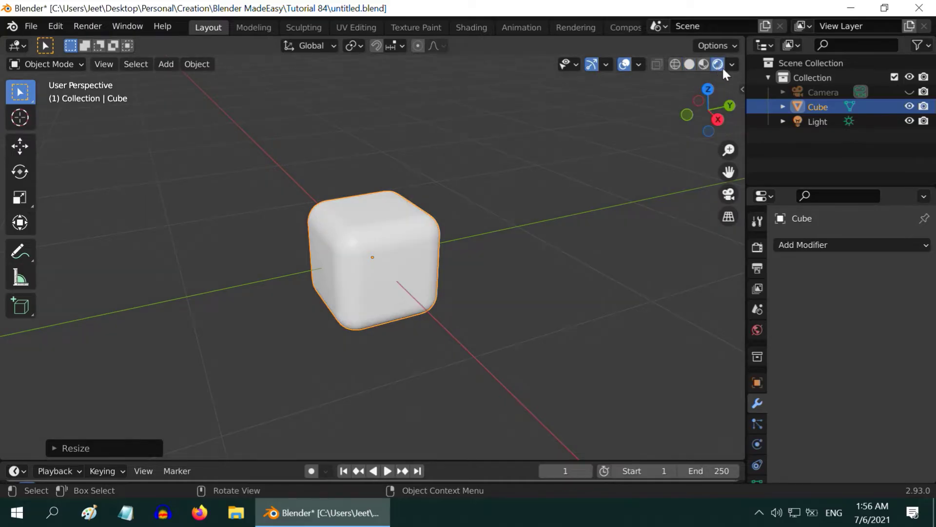
pyautogui.click(732, 65)
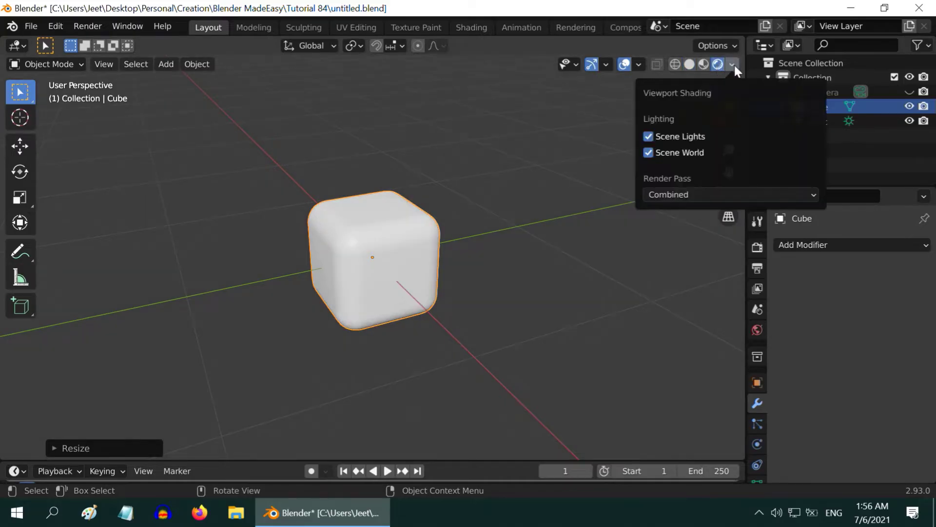
pyautogui.click(677, 151)
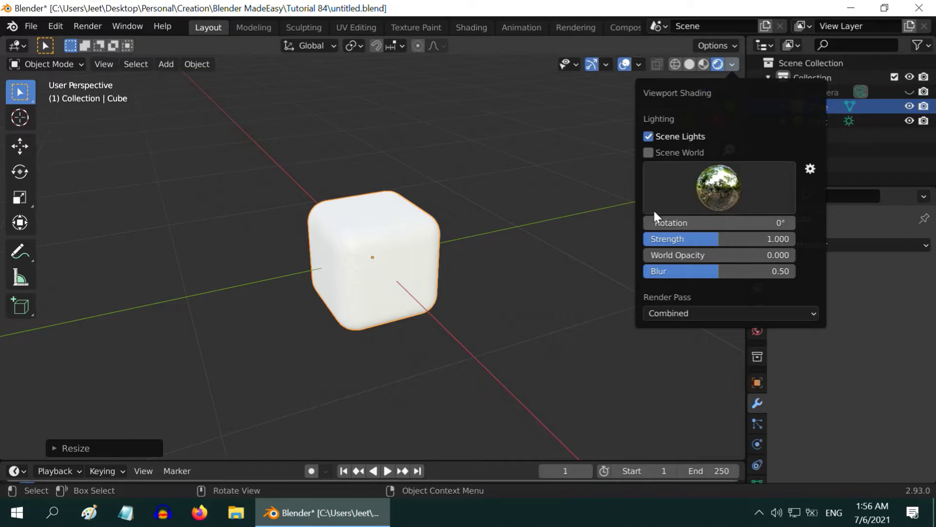
# Set the cube material's base color to pure red with hue, saturation and value at 1.000.
pyautogui.scroll(-3, 758, 415)
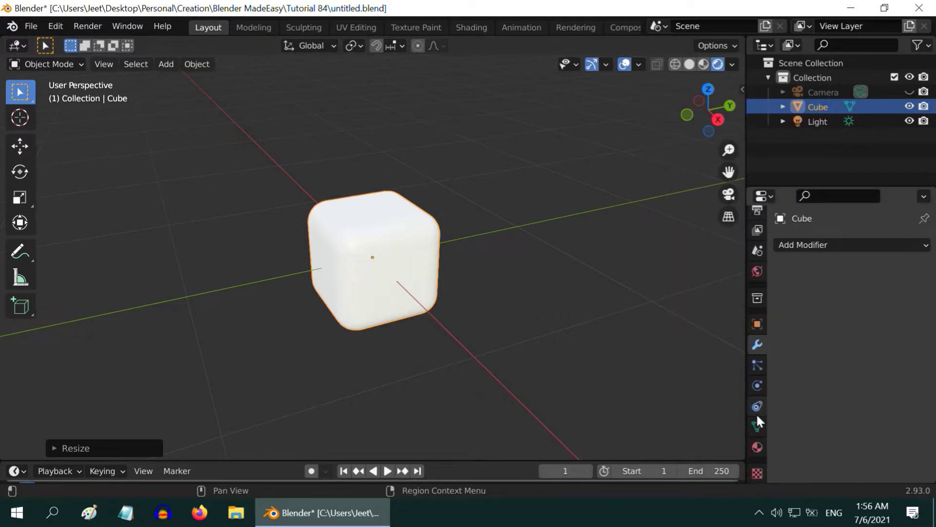
pyautogui.click(759, 438)
pyautogui.scroll(-3, 871, 398)
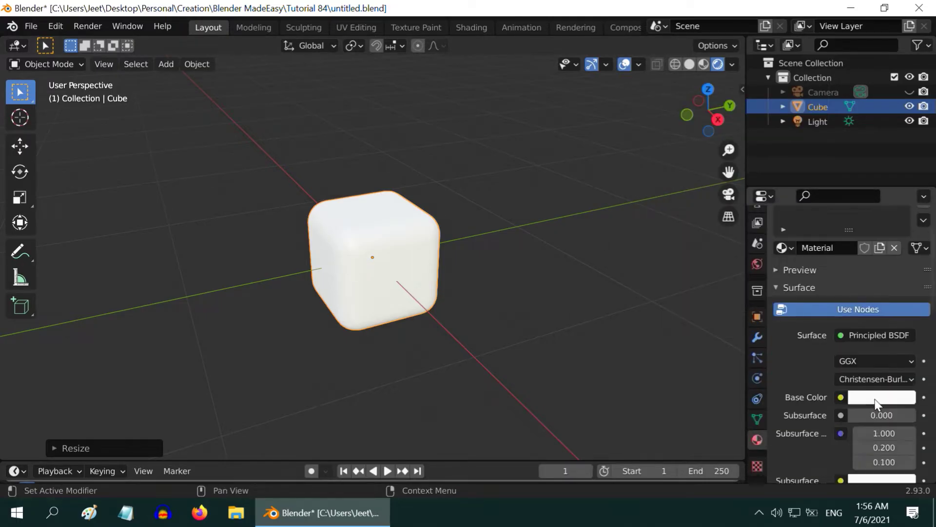
pyautogui.scroll(-3, 875, 399)
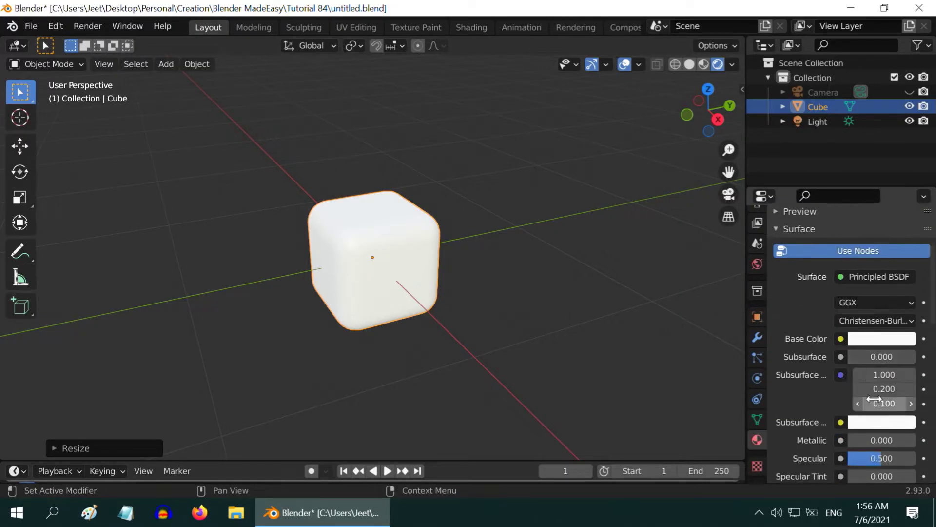
pyautogui.click(878, 342)
pyautogui.click(841, 237)
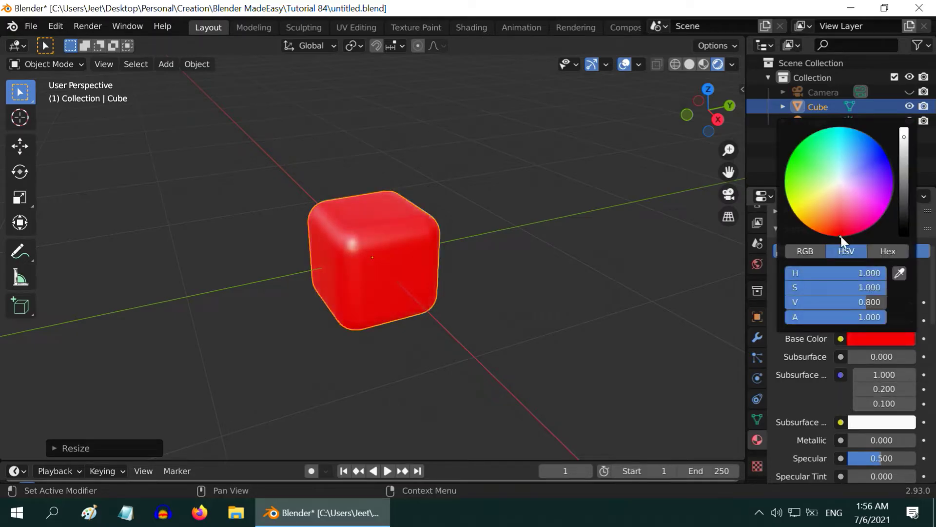
pyautogui.moveTo(847, 308); pyautogui.dragTo(868, 307)
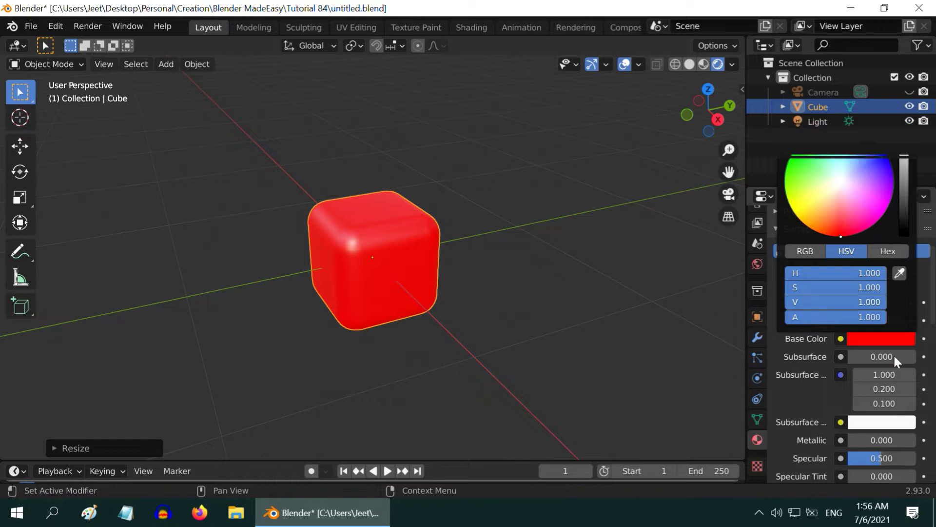
# Set the red material's specular to 1, specular tint to 0.5 and roughness to 0.1.
pyautogui.scroll(-8, 885, 420)
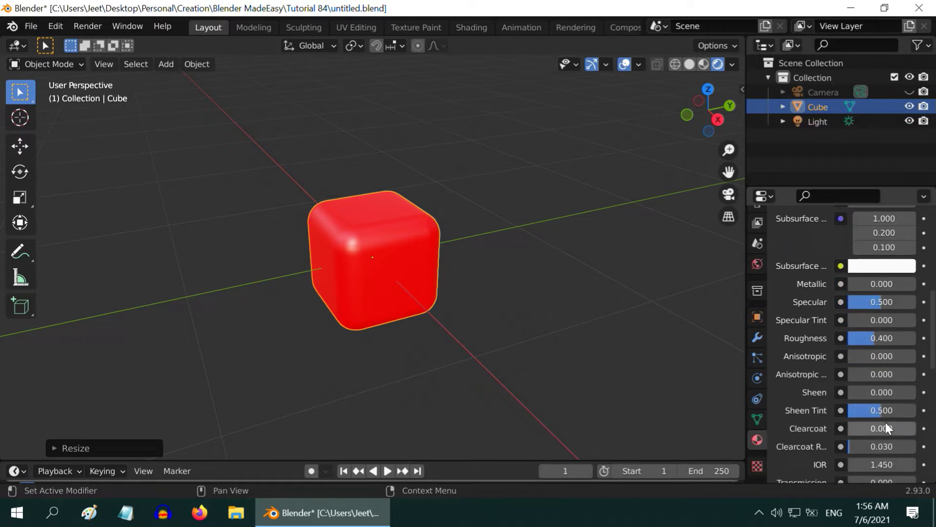
pyautogui.click(882, 302)
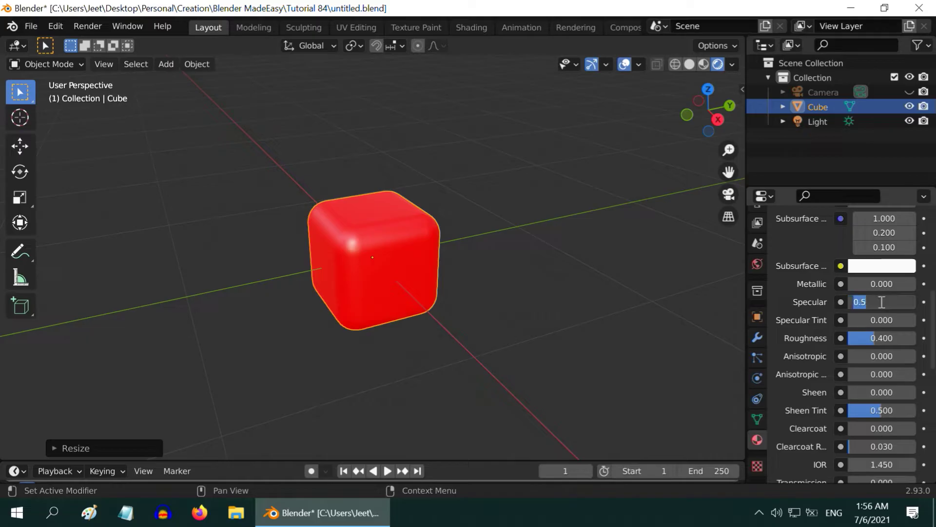
pyautogui.write('1')
pyautogui.press('Return')
pyautogui.click(882, 319)
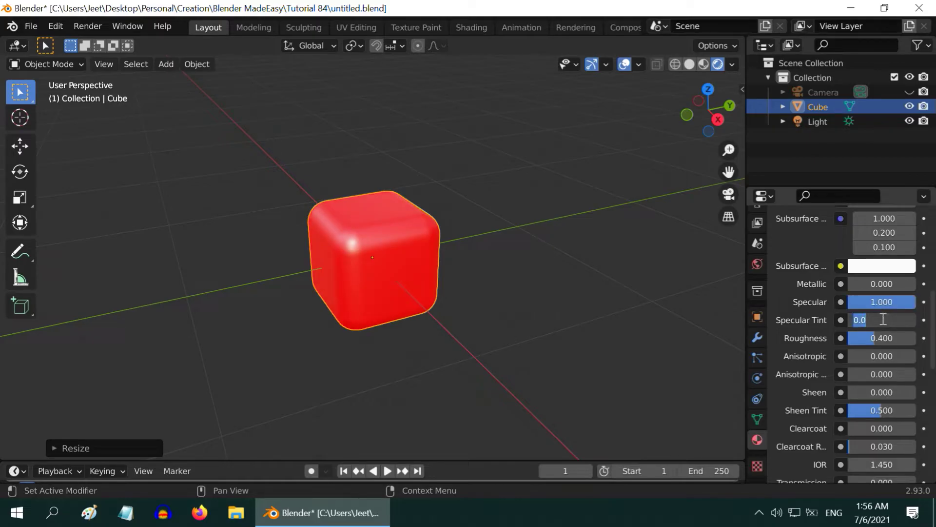
pyautogui.write('0.5')
pyautogui.press('Return')
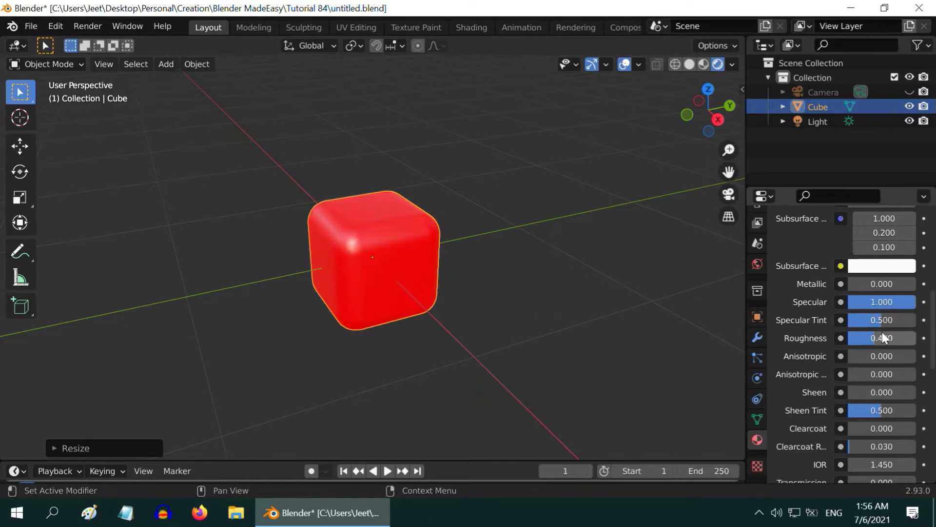
pyautogui.click(882, 338)
pyautogui.write('.1')
pyautogui.press('Return')
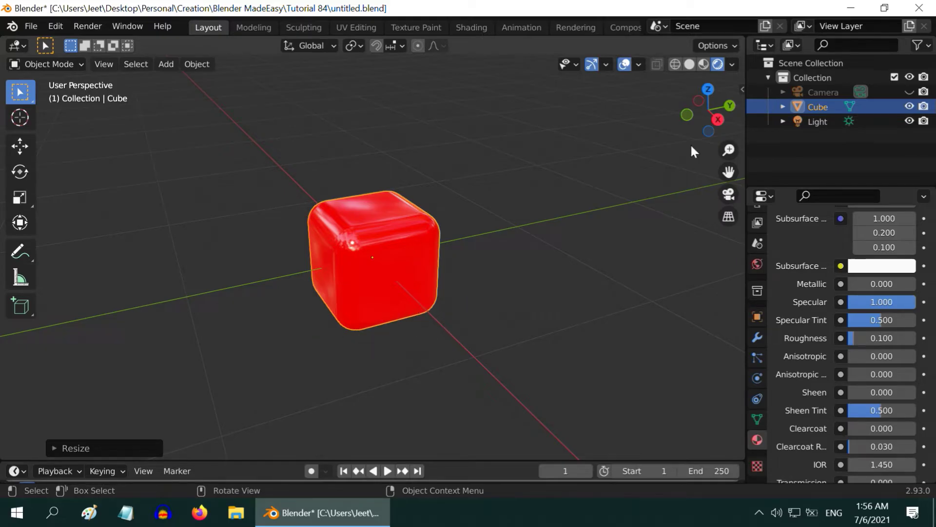
pyautogui.click(732, 65)
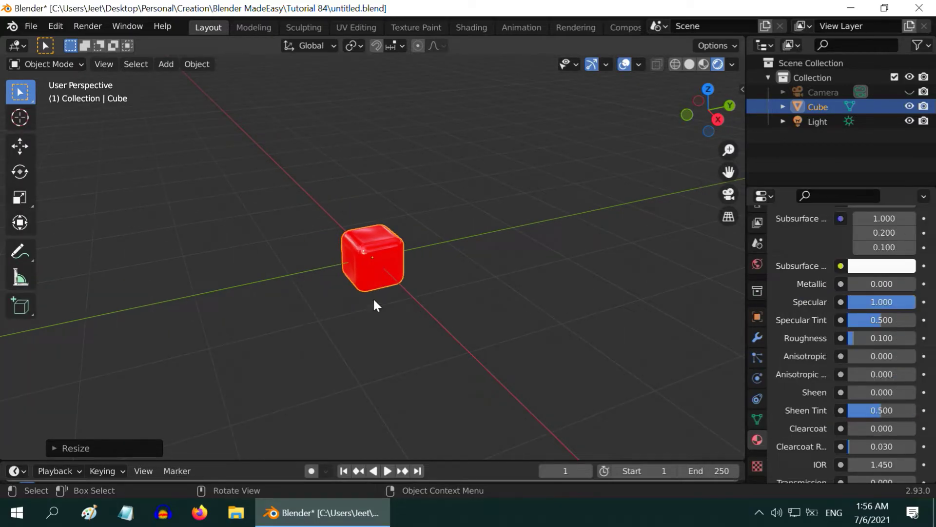
# Duplicate the red cube and move the copy straight up along Z, well above the original.
pyautogui.keyDown('shift'); pyautogui.moveTo(377, 317); pyautogui.dragTo(395, 353, button='middle'); pyautogui.keyUp('shift')
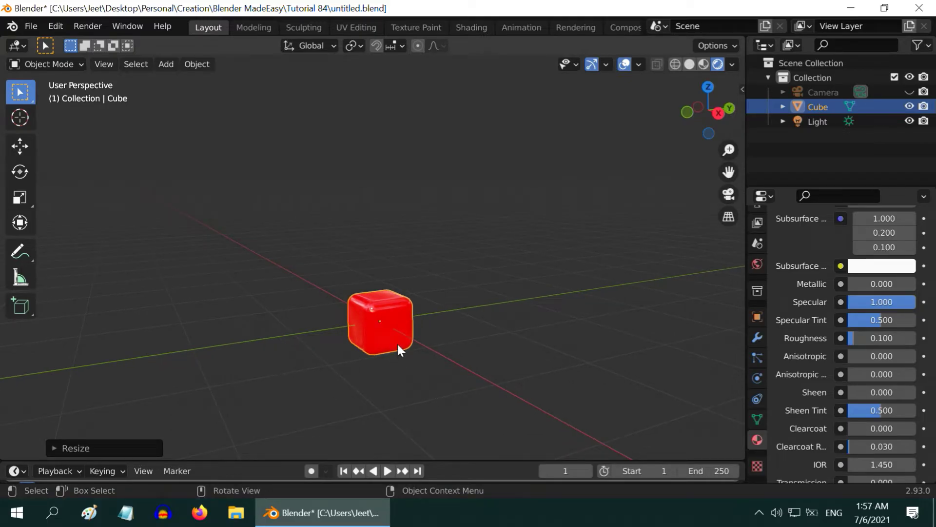
pyautogui.hotkey('shift', 'd')
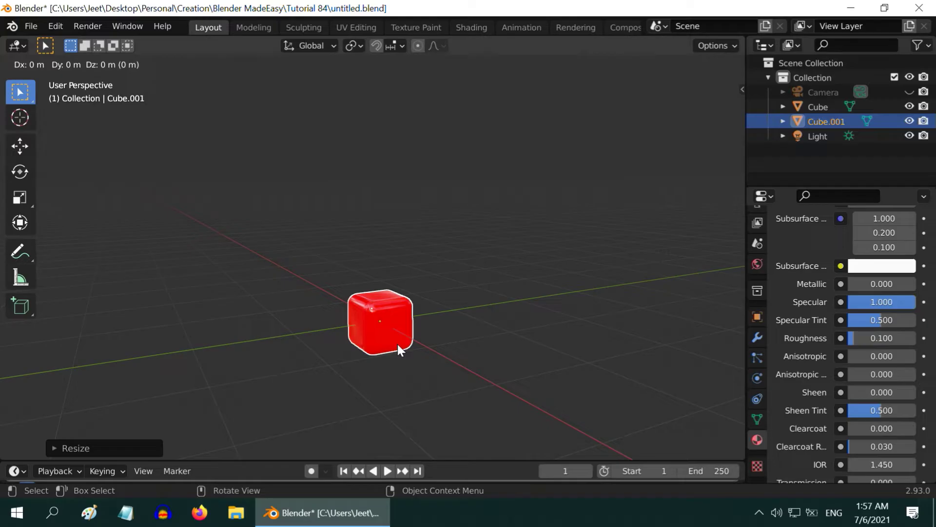
pyautogui.rightClick(397, 345)
pyautogui.click(22, 147)
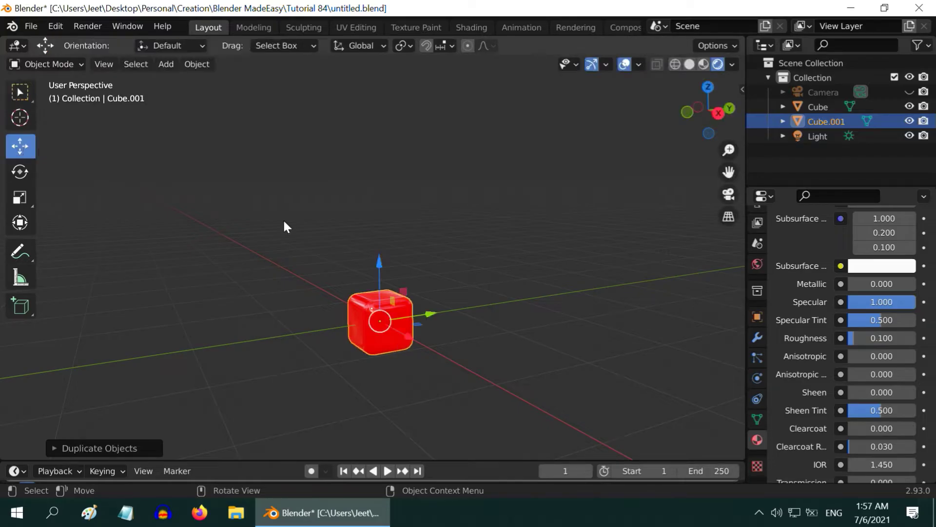
pyautogui.moveTo(378, 266); pyautogui.dragTo(390, 122)
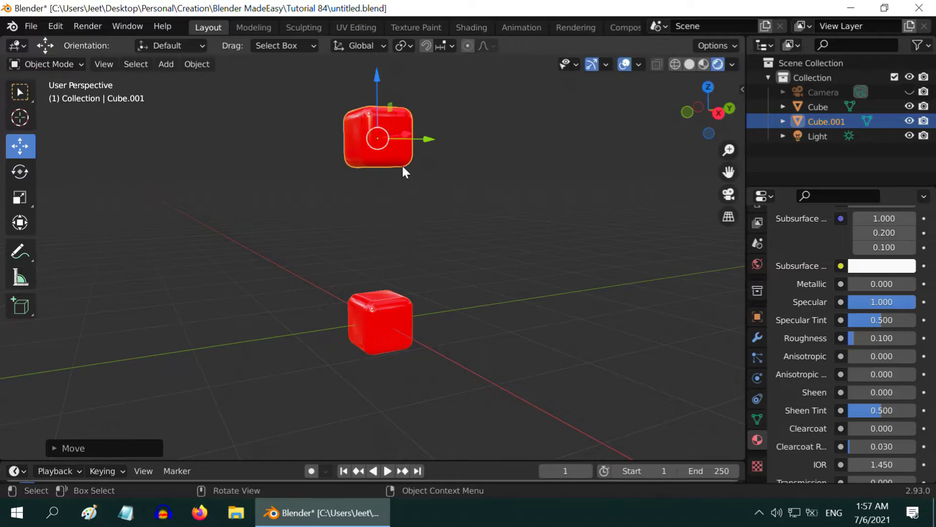
# Give the upper cube its own independent copy of the red material.
pyautogui.scroll(-2, 429, 253)
pyautogui.moveTo(424, 287); pyautogui.dragTo(452, 336, button='middle')
pyautogui.scroll(10, 818, 377)
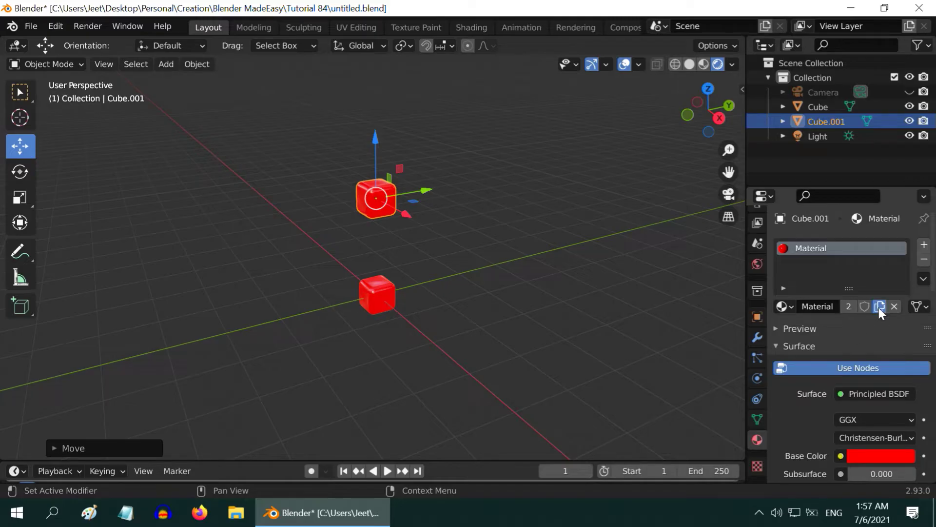
pyautogui.click(878, 309)
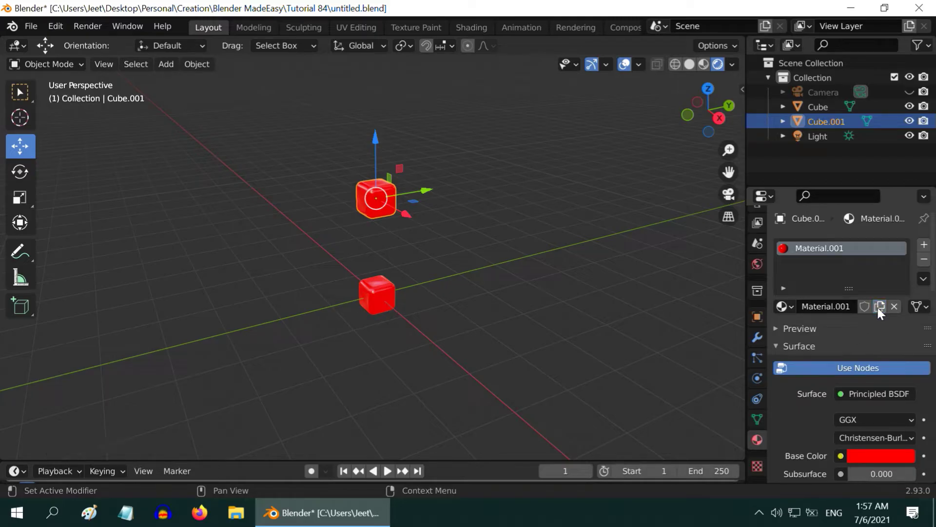
# Change the upper cube's base color to yellow-orange, setting its hue to 0.05.
pyautogui.scroll(-4, 885, 344)
pyautogui.click(883, 355)
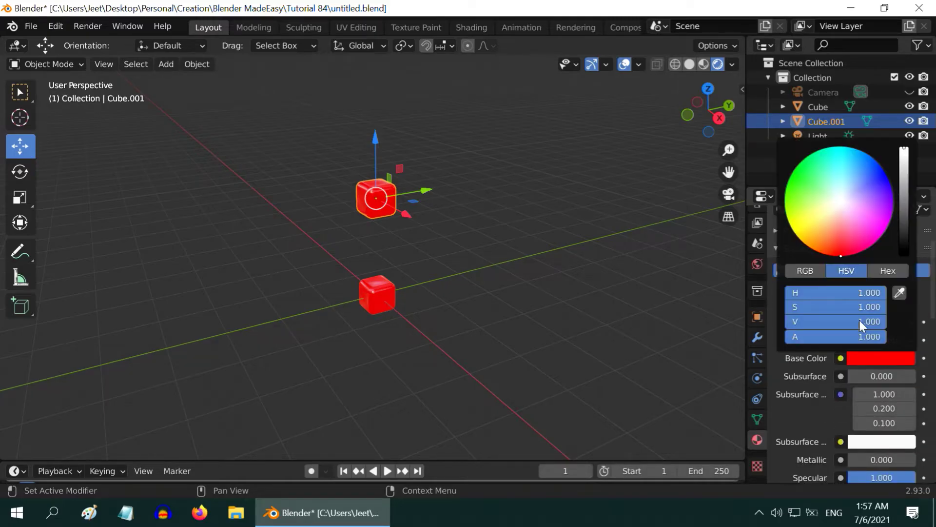
pyautogui.click(815, 251)
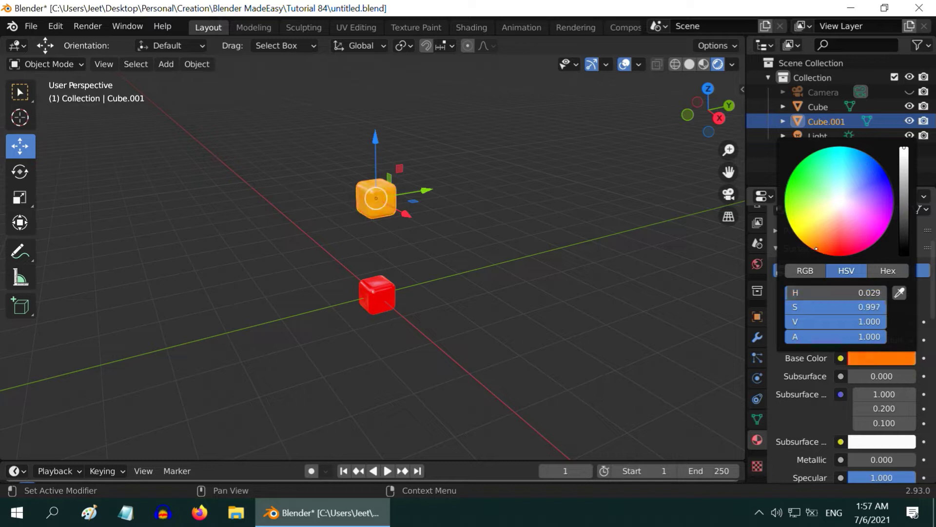
pyautogui.click(867, 293)
pyautogui.write('0.05')
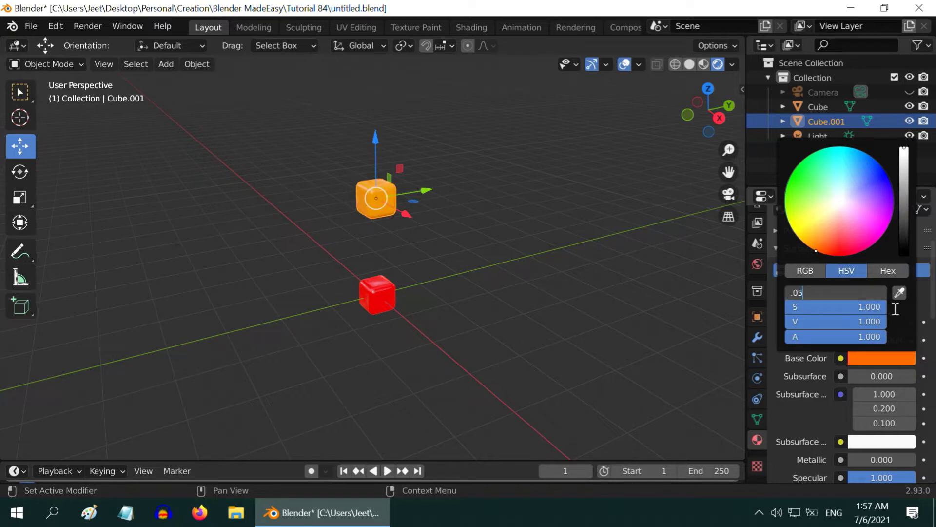
pyautogui.press('Return')
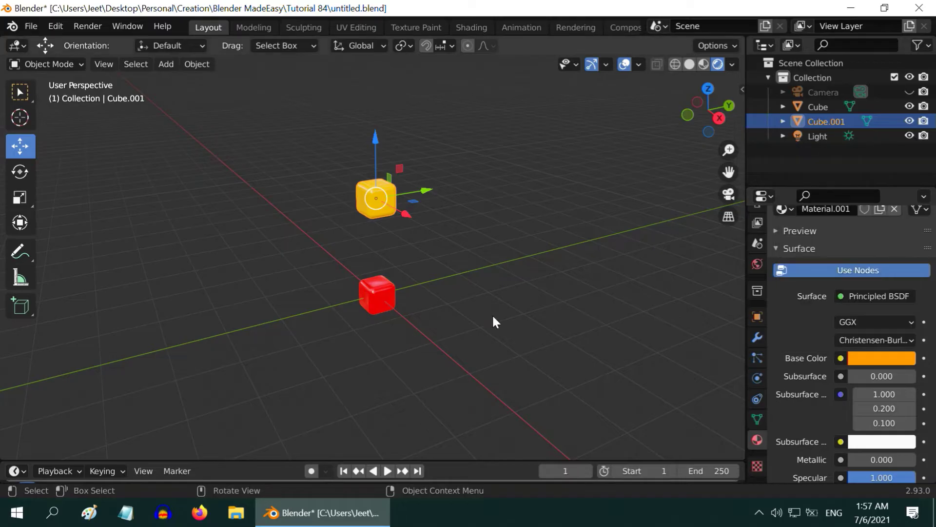
# Duplicate the red and yellow cubes together and move the copies 4 m up along Z.
pyautogui.scroll(-2, 429, 326)
pyautogui.keyDown('shift'); pyautogui.click(373, 287); pyautogui.keyUp('shift')
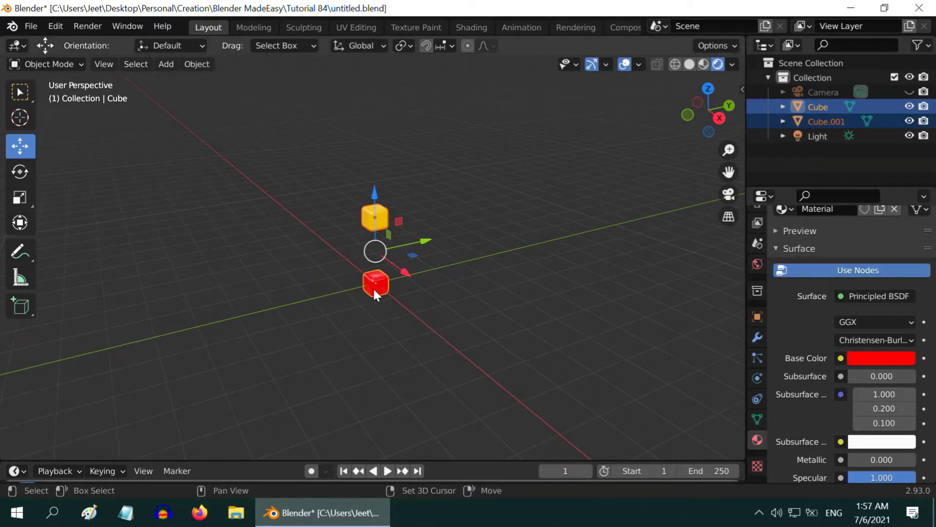
pyautogui.hotkey('shift', 'd')
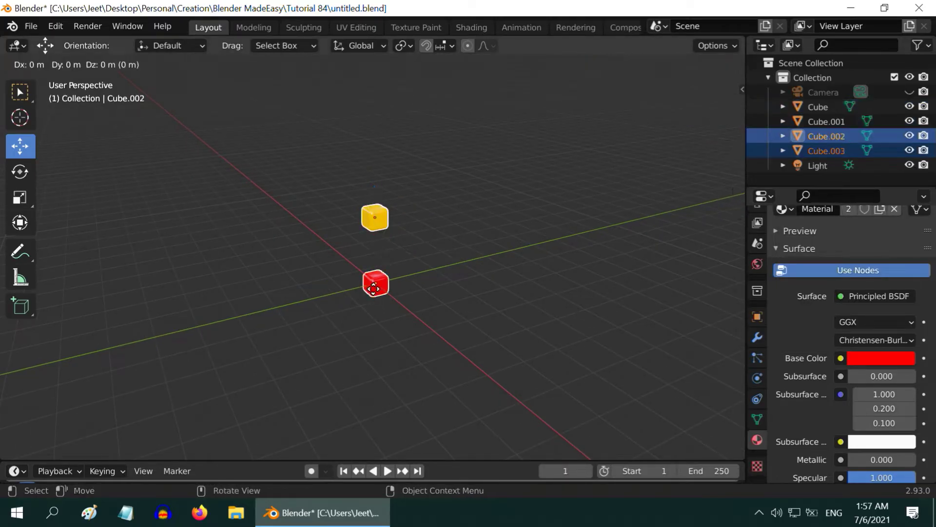
pyautogui.rightClick(374, 290)
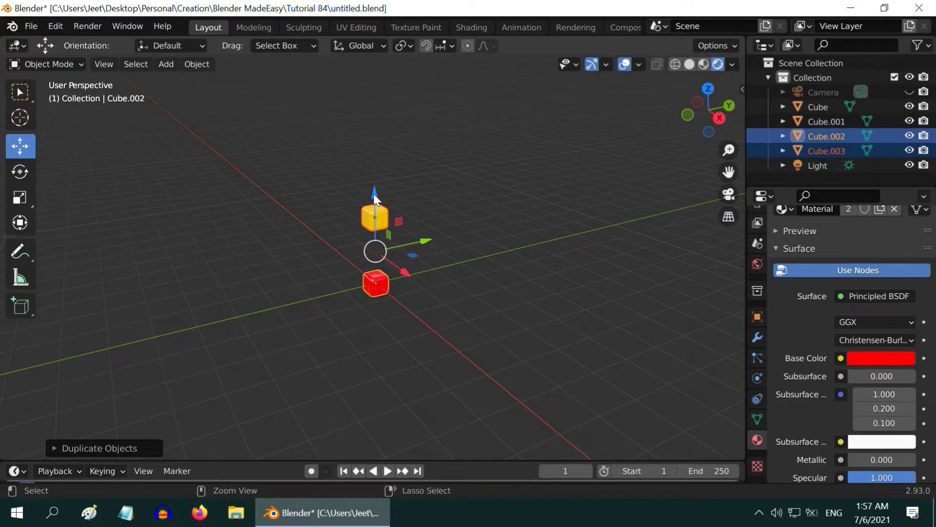
pyautogui.press('g')
pyautogui.press('z')
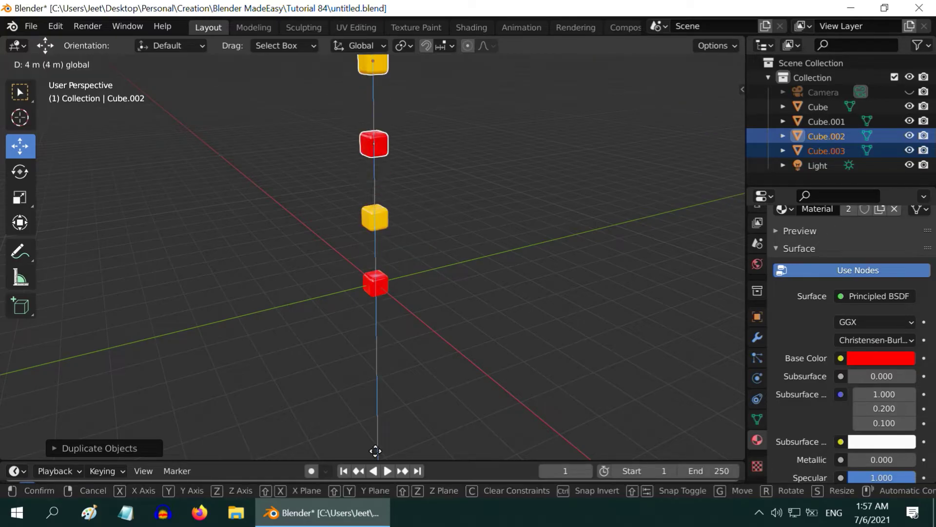
pyautogui.click(376, 451)
# Give the duplicated red cube its own independent copy of the red material.
pyautogui.moveTo(415, 320); pyautogui.dragTo(415, 395, button='middle')
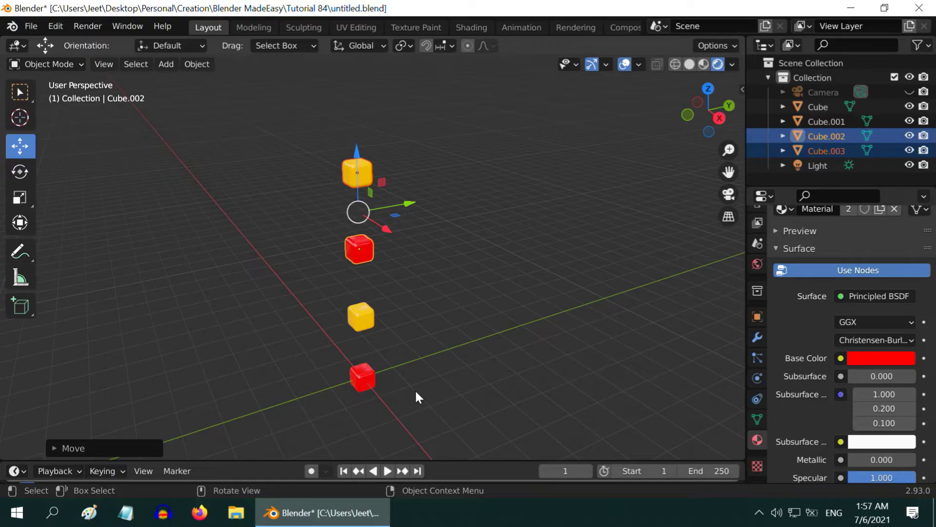
pyautogui.click(385, 302)
pyautogui.click(360, 253)
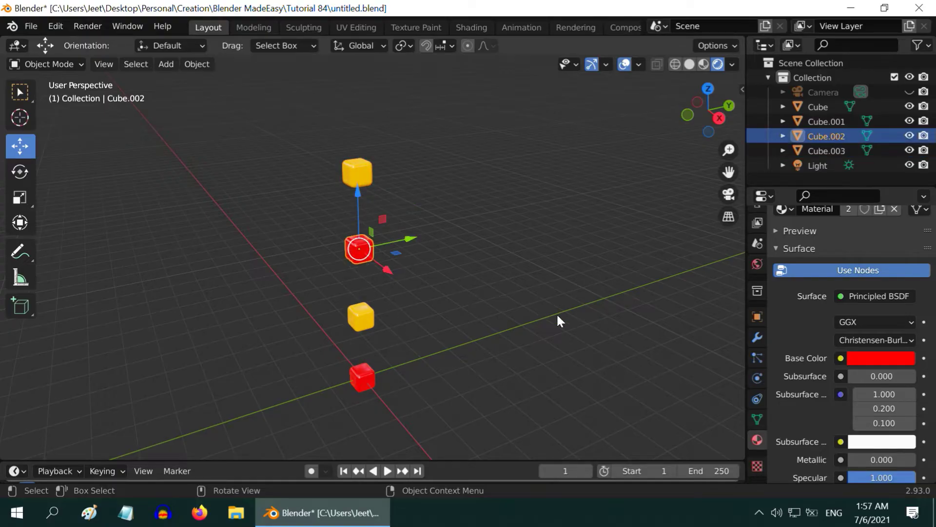
pyautogui.scroll(4, 856, 320)
pyautogui.scroll(1, 855, 320)
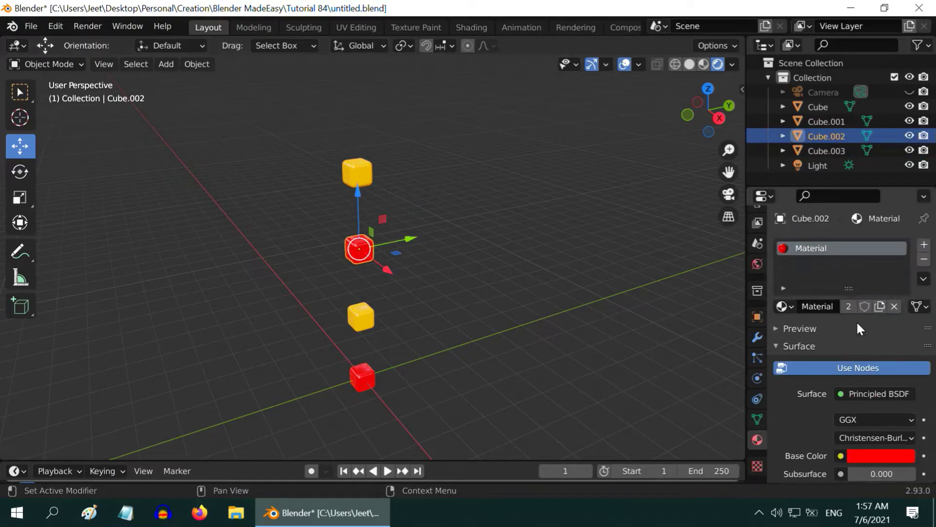
pyautogui.click(880, 306)
# Change the duplicated red cube's base color to green with hue 0.35 and value 0.5.
pyautogui.scroll(-5, 887, 348)
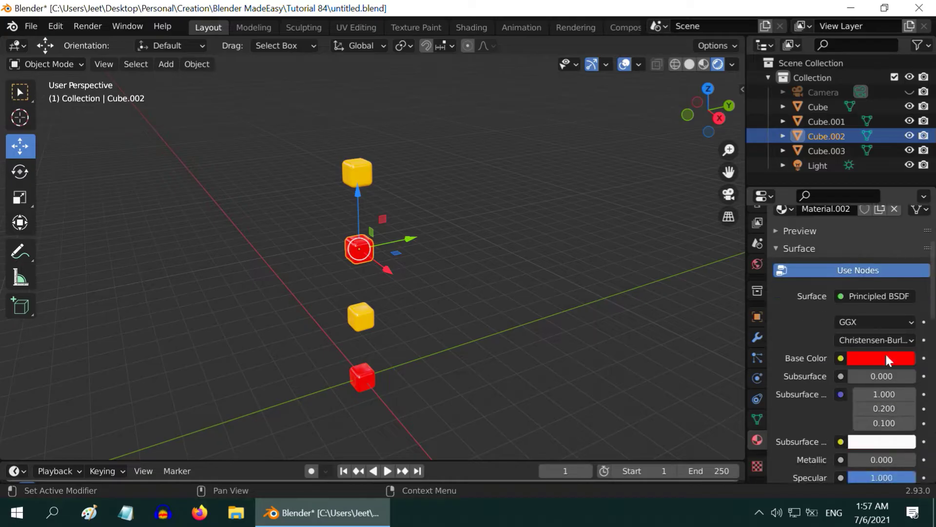
pyautogui.click(885, 352)
pyautogui.moveTo(803, 192); pyautogui.dragTo(796, 166)
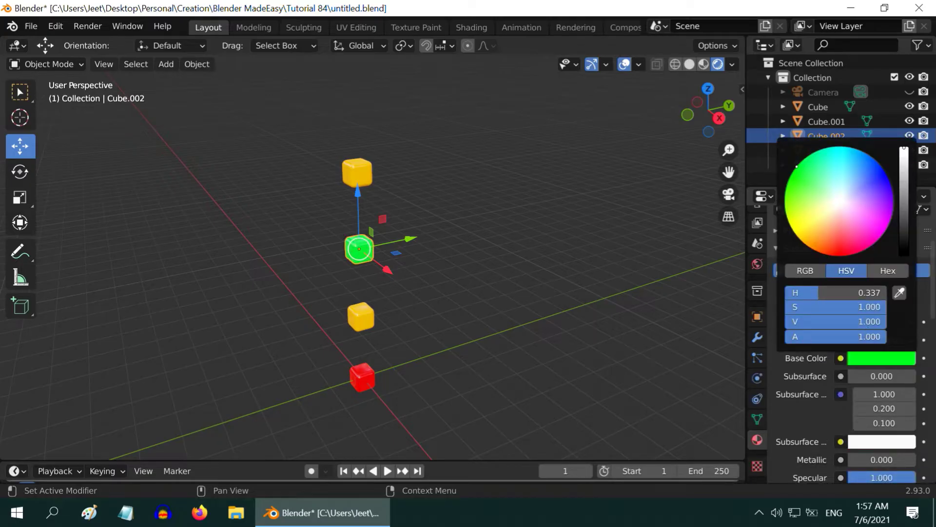
pyautogui.click(867, 293)
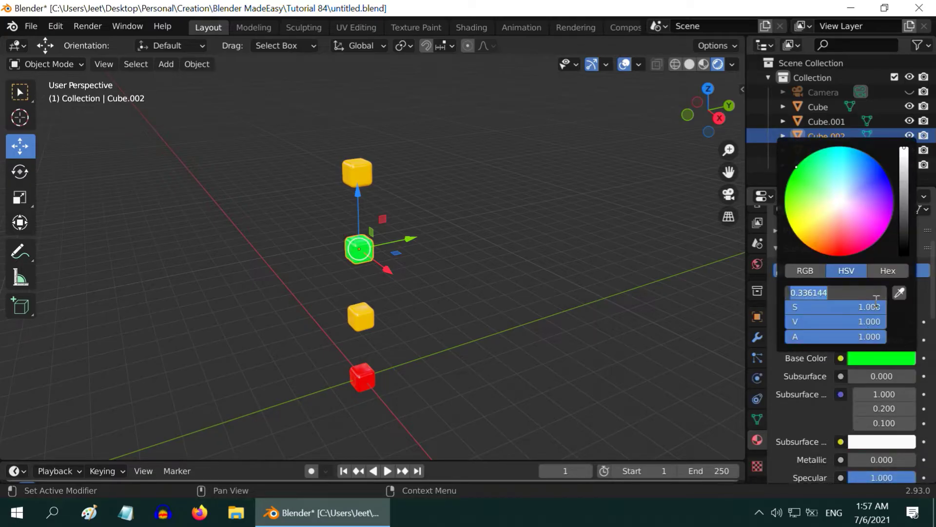
pyautogui.write('.35')
pyautogui.press('Return')
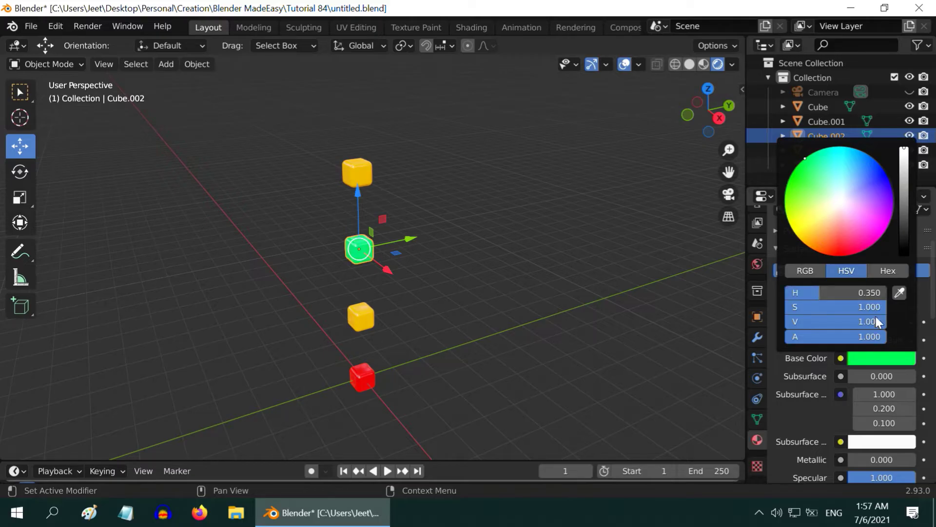
pyautogui.click(876, 320)
pyautogui.write('.8')
pyautogui.press('Return')
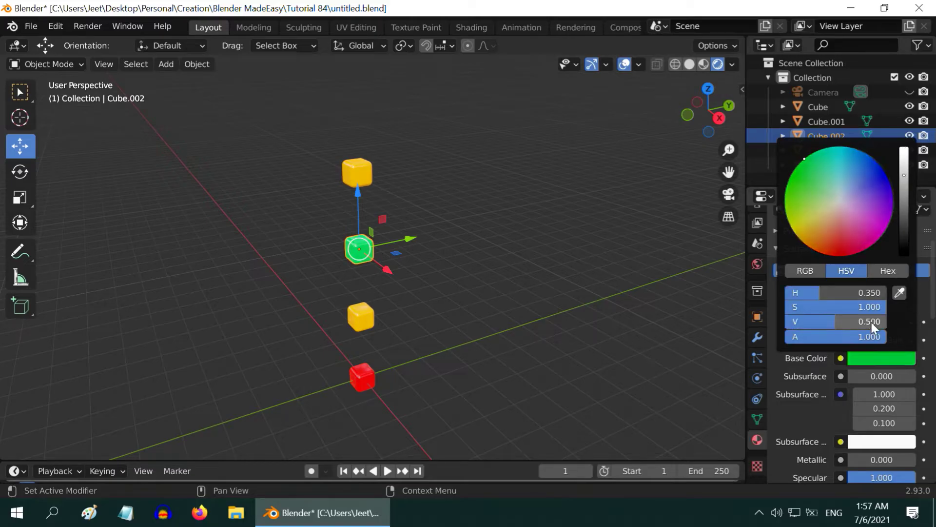
# Give the topmost yellow cube its own independent copy of the yellow material.
pyautogui.click(363, 174)
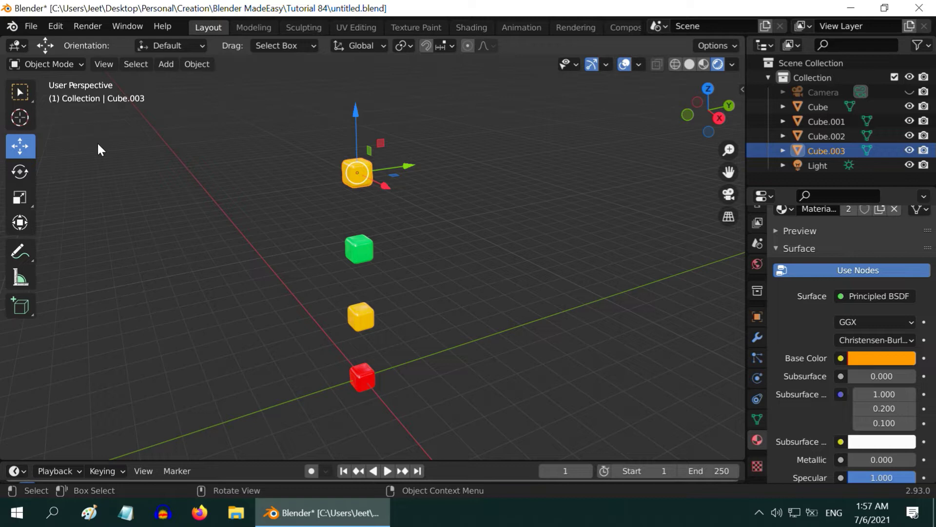
pyautogui.click(19, 96)
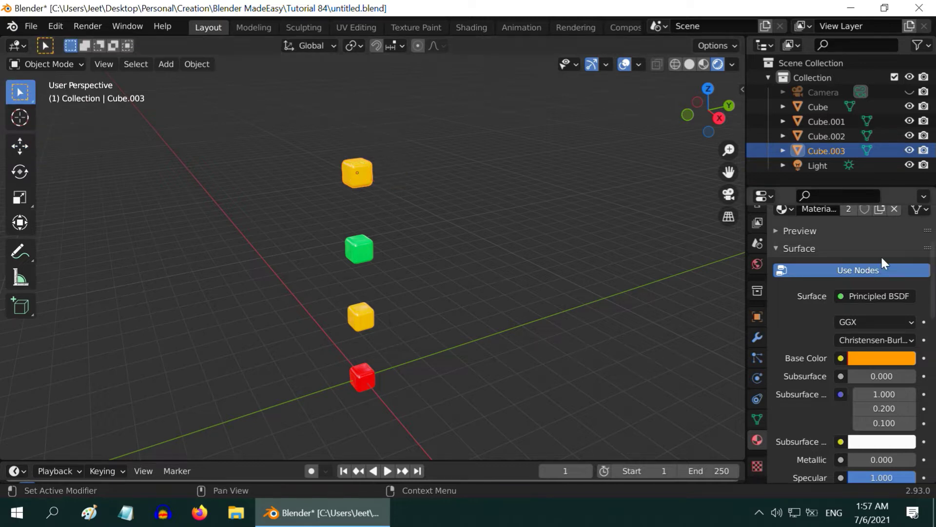
pyautogui.scroll(5, 889, 242)
pyautogui.click(882, 308)
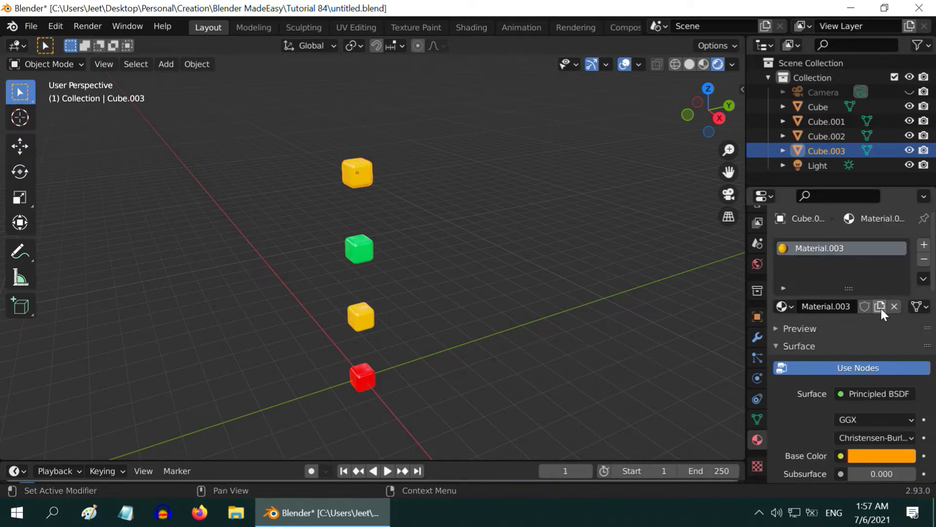
# Change the topmost cube's base color to blue with hue 0.65 and value 0.75, and deselect the cube.
pyautogui.scroll(-5, 882, 374)
pyautogui.click(883, 360)
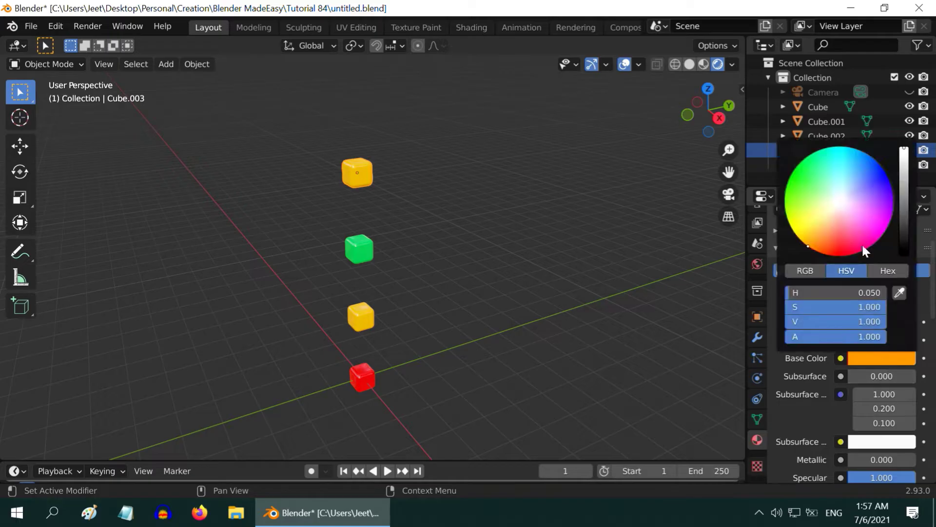
pyautogui.click(880, 168)
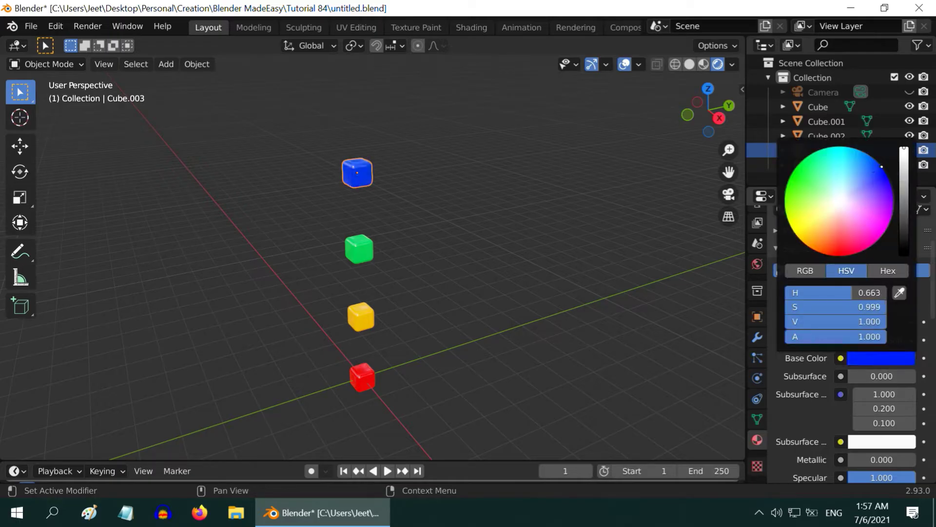
pyautogui.click(874, 294)
pyautogui.write('.65')
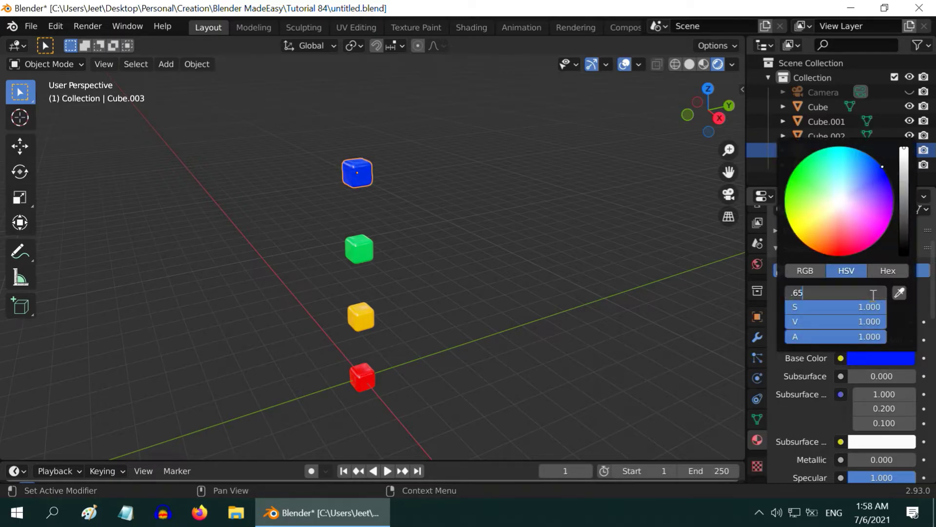
pyautogui.press('Return')
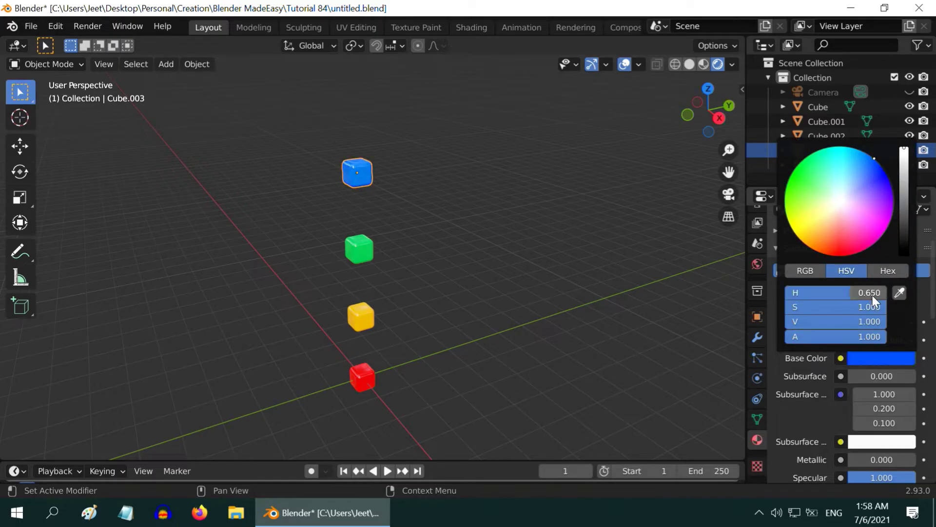
pyautogui.click(873, 321)
pyautogui.write('.')
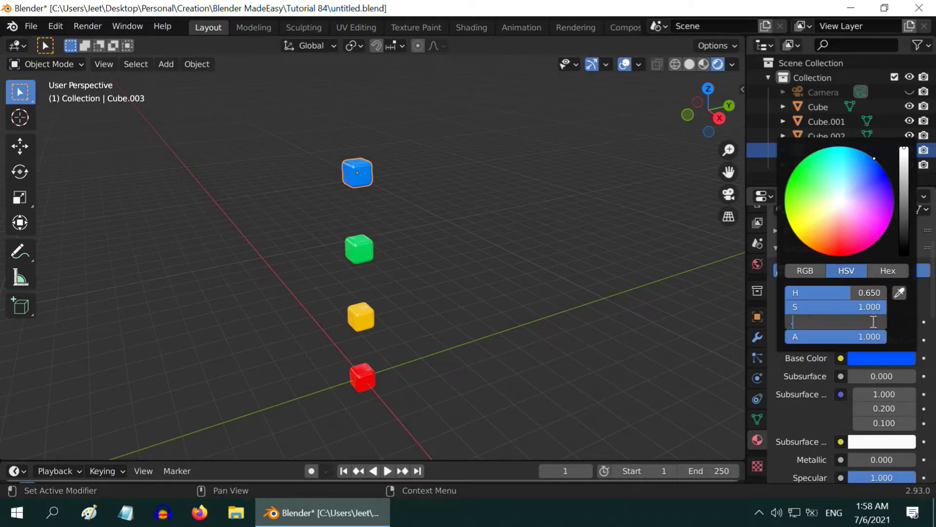
pyautogui.write('75')
pyautogui.press('Return')
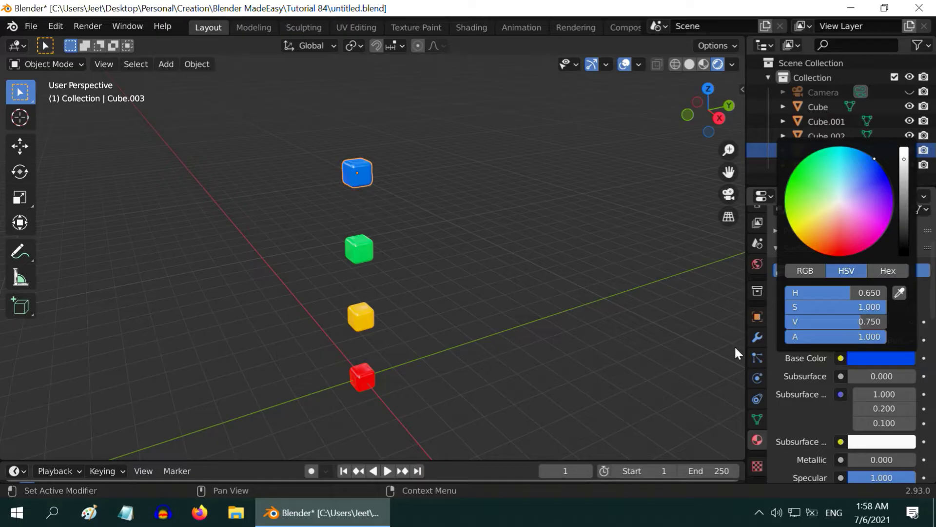
pyautogui.click(412, 204)
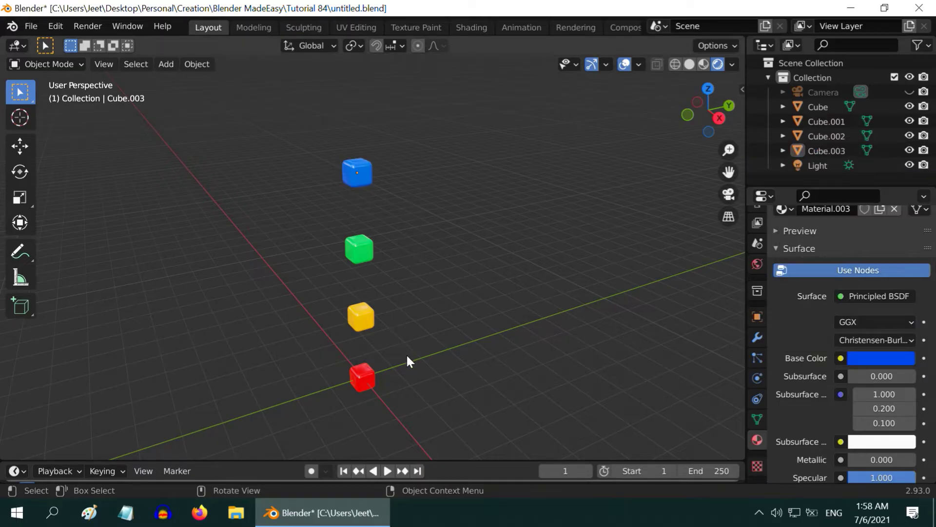
# Create a new collection and move all four cubes into it.
pyautogui.moveTo(404, 382); pyautogui.dragTo(439, 354, button='middle')
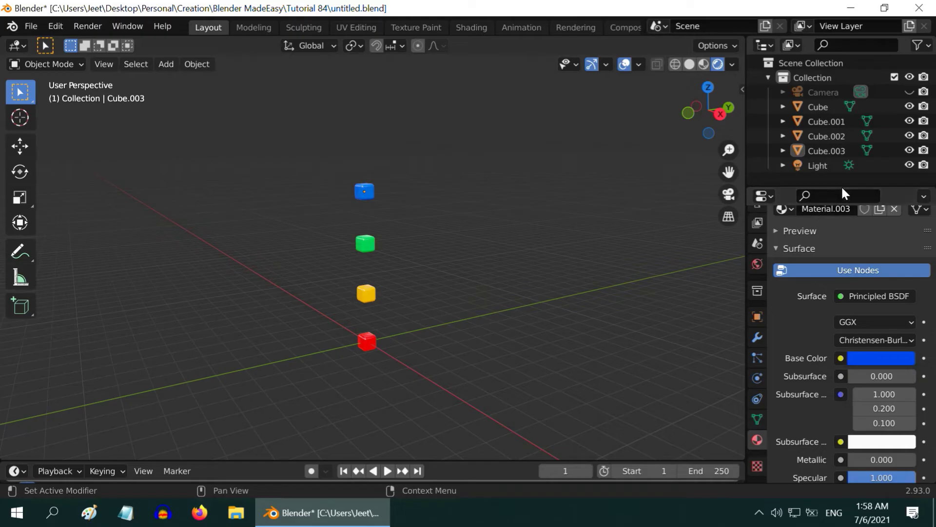
pyautogui.moveTo(841, 186); pyautogui.dragTo(836, 248)
pyautogui.rightClick(825, 201)
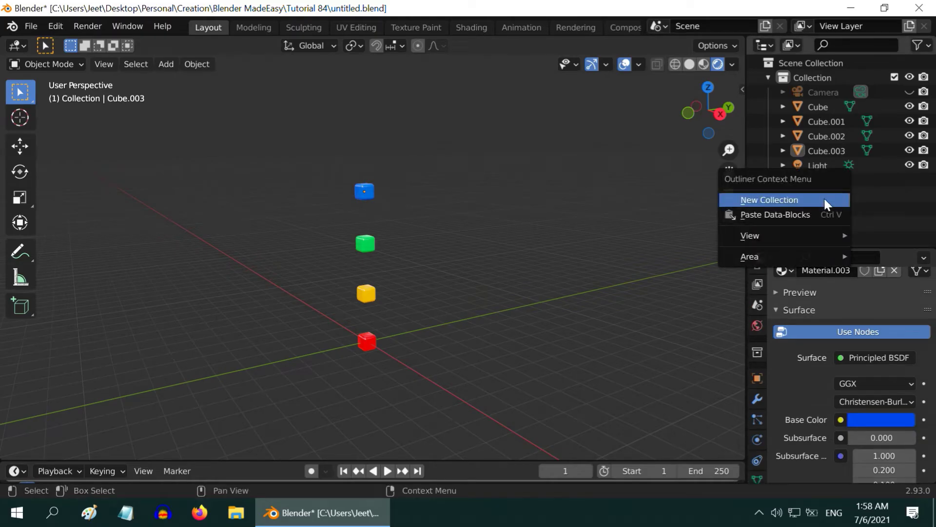
pyautogui.click(825, 200)
pyautogui.click(829, 105)
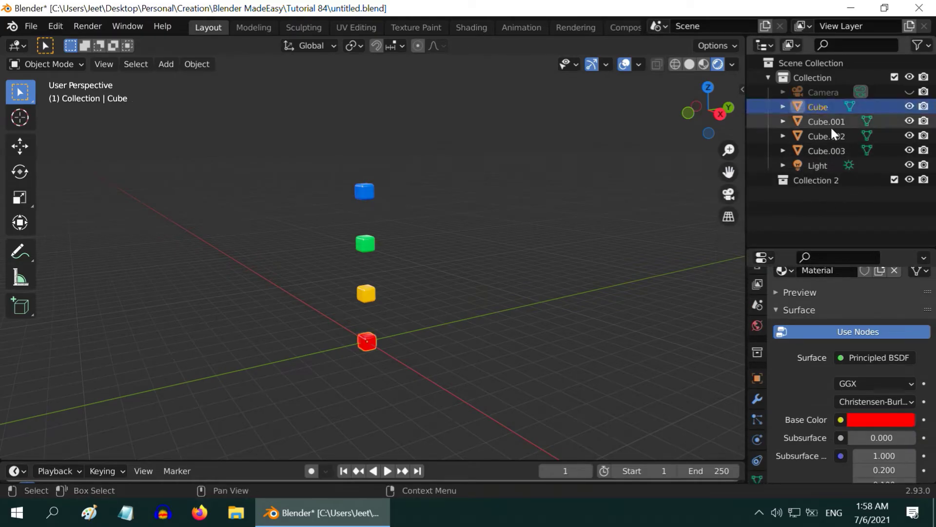
pyautogui.keyDown('shift'); pyautogui.click(829, 147); pyautogui.keyUp('shift')
pyautogui.moveTo(829, 146); pyautogui.dragTo(822, 177)
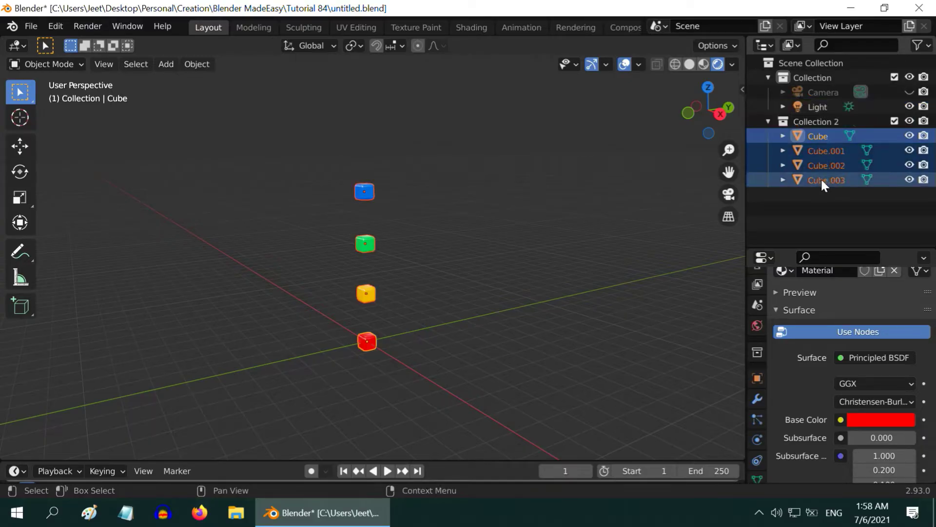
# Hide the collection holding the four cubes in the viewport and collapse its contents.
pyautogui.click(909, 121)
pyautogui.moveTo(845, 246); pyautogui.dragTo(845, 185)
pyautogui.click(768, 121)
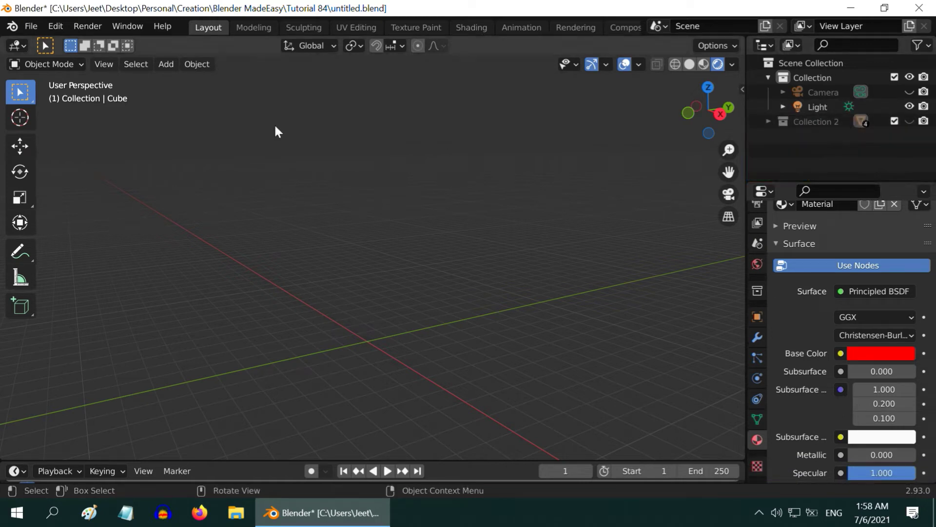
# Add a cylinder mesh at the world origin and enter Edit Mode on it.
pyautogui.click(166, 65)
pyautogui.moveTo(170, 79)
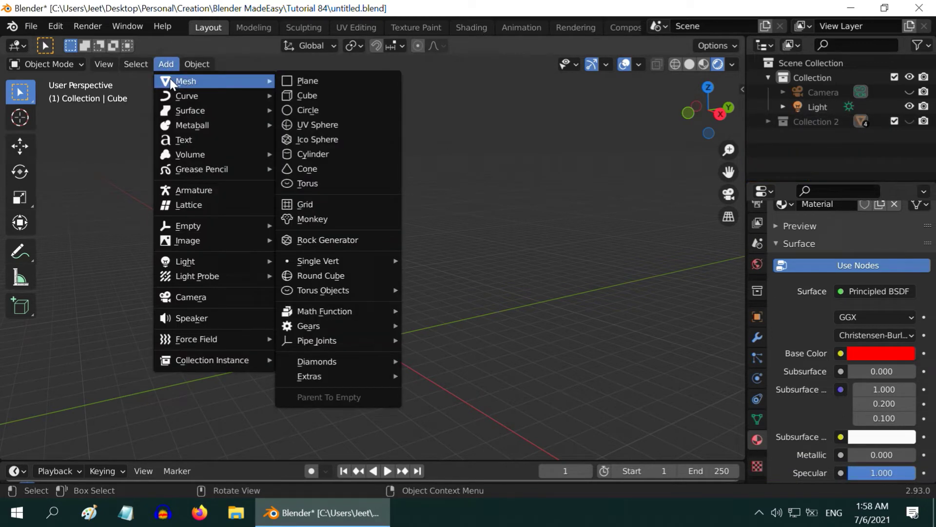
pyautogui.click(336, 153)
pyautogui.scroll(3, 392, 366)
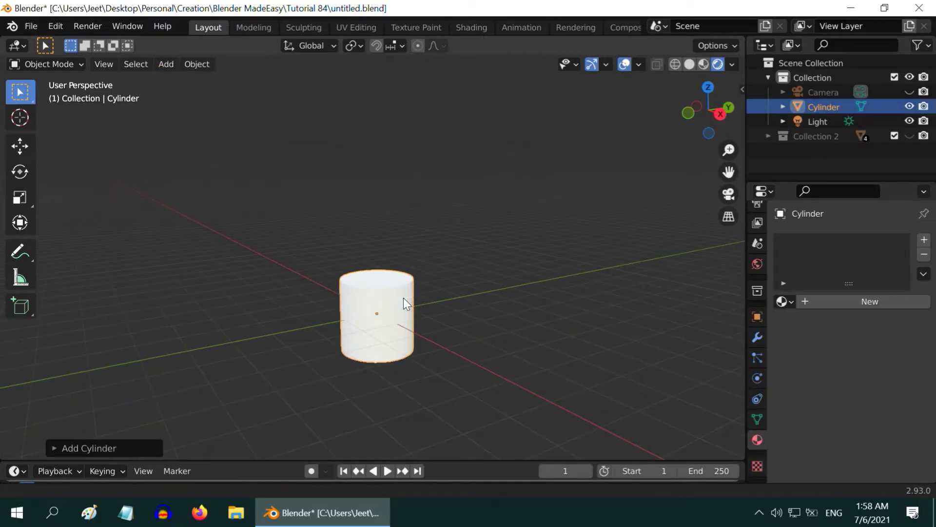
pyautogui.moveTo(403, 298); pyautogui.dragTo(402, 335, button='middle')
pyautogui.scroll(3, 402, 335)
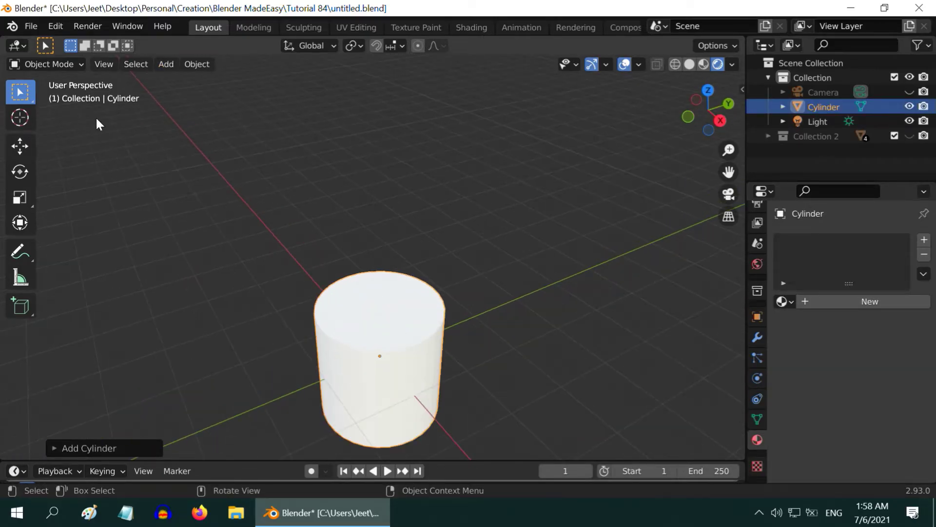
pyautogui.click(54, 63)
pyautogui.click(57, 97)
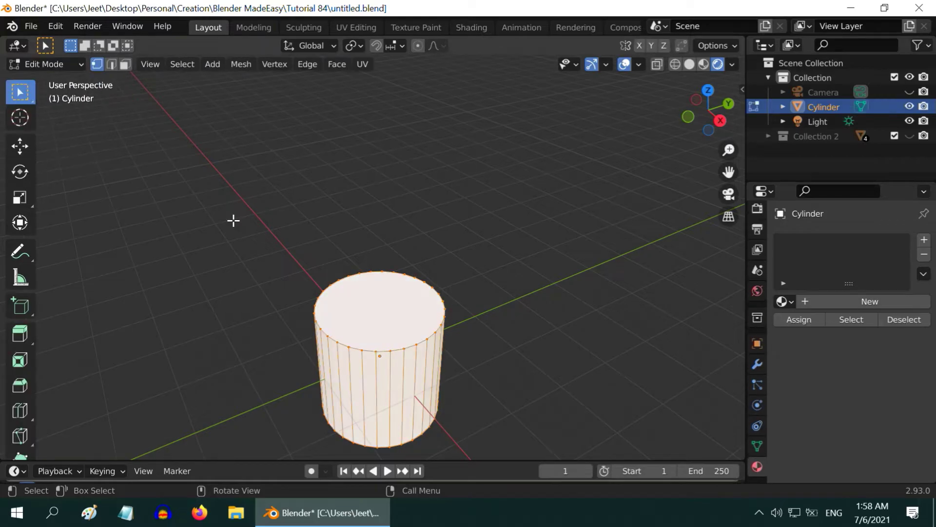
# Delete the cylinder's top face to leave it open.
pyautogui.click(126, 64)
pyautogui.hotkey('alt', 'a')
pyautogui.click(356, 311)
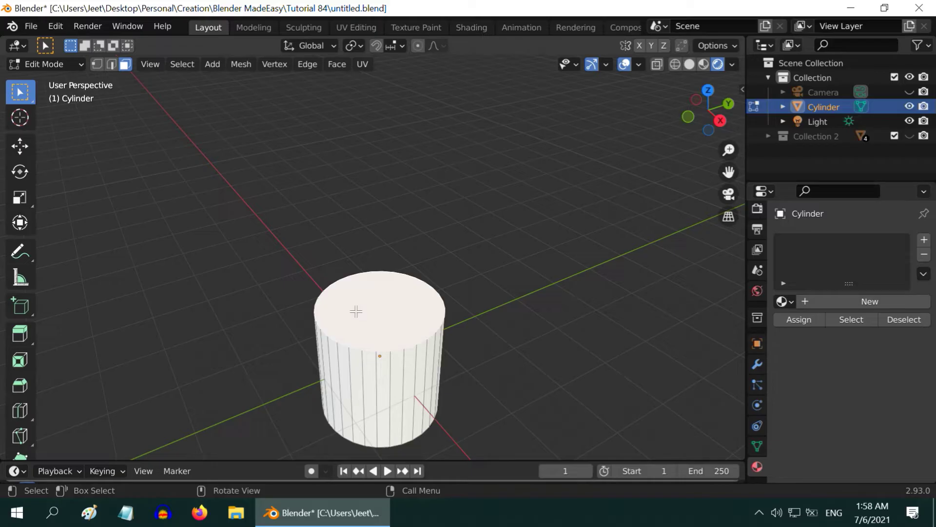
pyautogui.press('x')
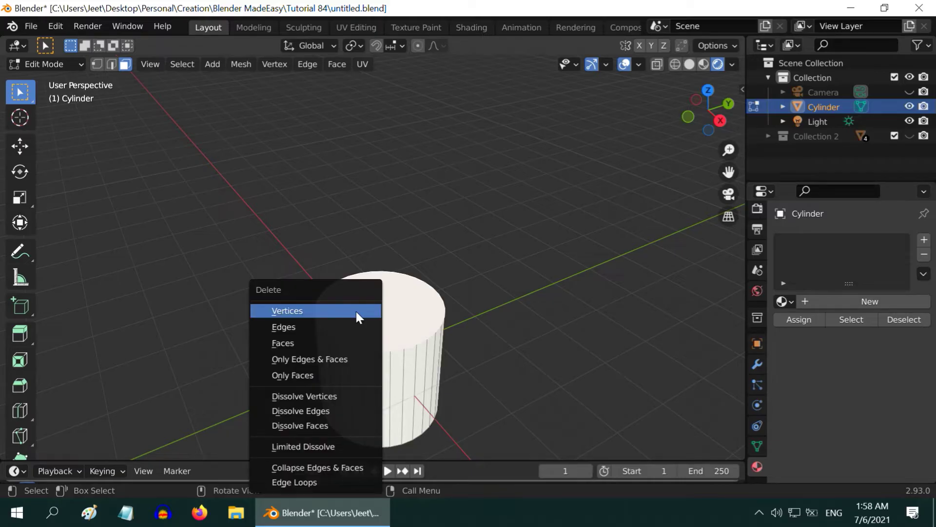
pyautogui.click(361, 341)
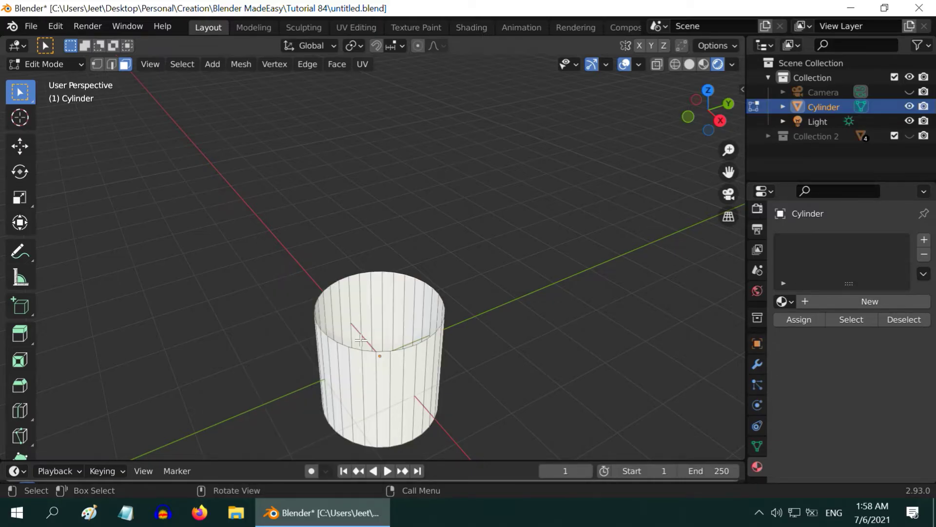
# Extrude the cylinder's upper vertex ring slightly upward along Z and scale it to about 0.64 to form the jar's shoulder.
pyautogui.keyDown('shift'); pyautogui.moveTo(445, 376); pyautogui.dragTo(462, 273, button='middle'); pyautogui.keyUp('shift')
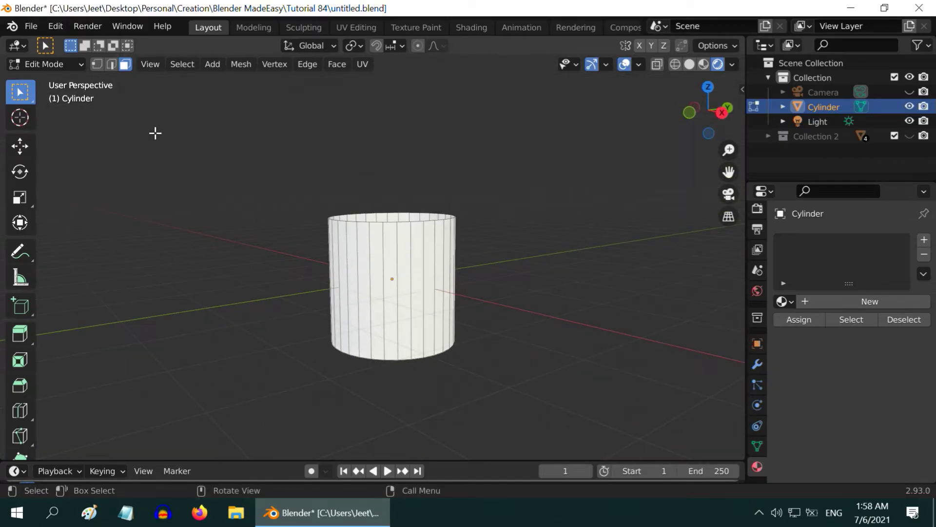
pyautogui.click(97, 65)
pyautogui.scroll(2, 180, 232)
pyautogui.moveTo(232, 195); pyautogui.dragTo(549, 222)
pyautogui.scroll(-1, 550, 221)
pyautogui.press('g')
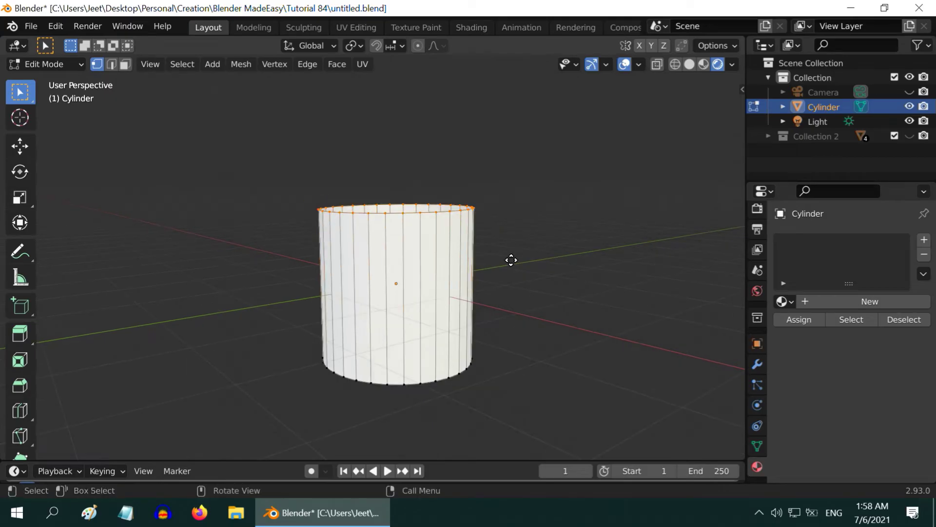
pyautogui.press('e')
pyautogui.press('z')
pyautogui.click(511, 244)
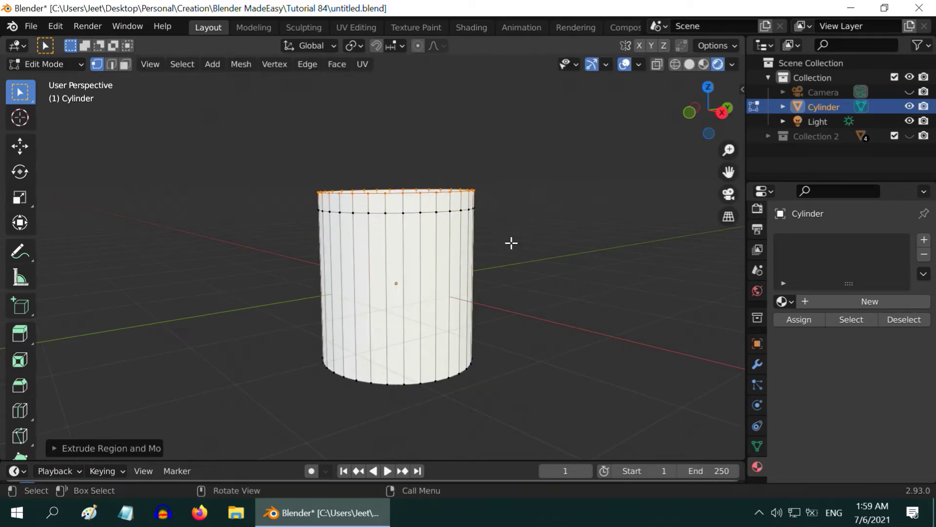
pyautogui.press('s')
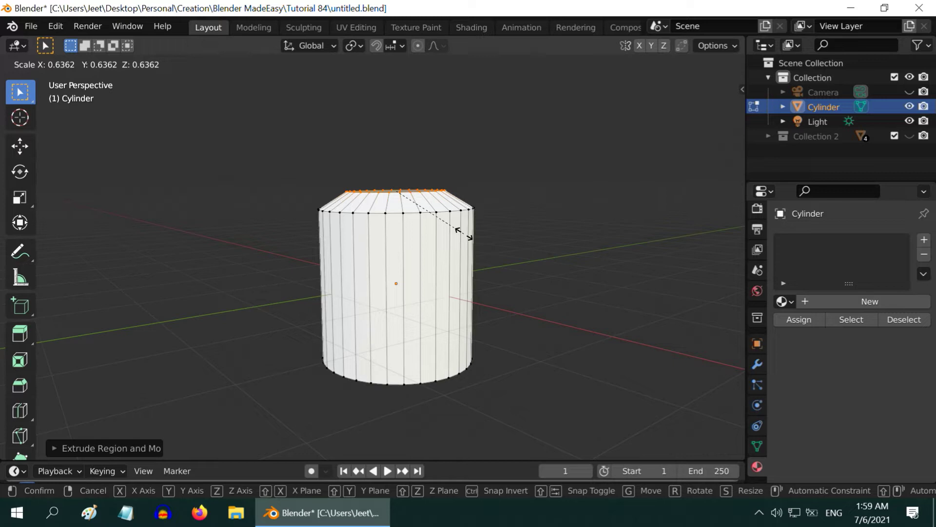
pyautogui.click(463, 233)
# Extrude the narrowed ring about 0.25 m upward along Z to form the jar's neck.
pyautogui.press('e')
pyautogui.press('z')
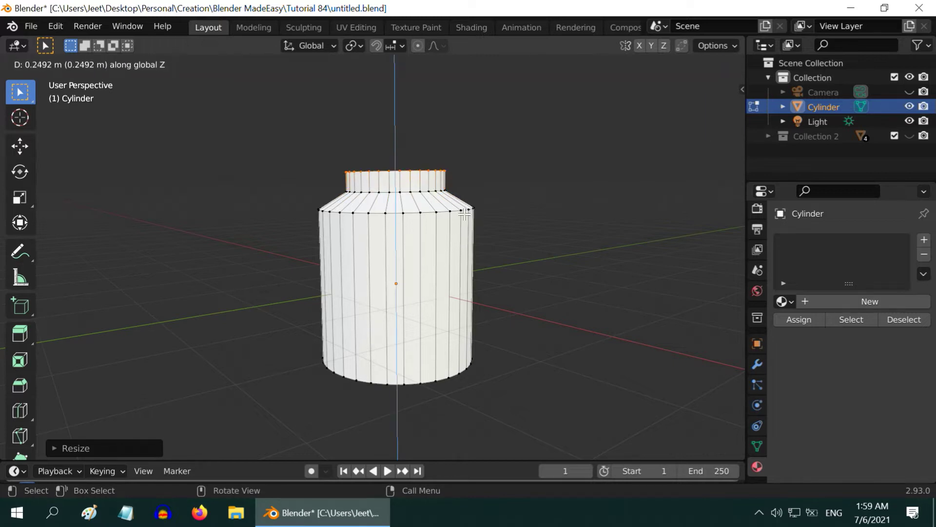
pyautogui.click(464, 213)
# Return to Object Mode and save the file.
pyautogui.moveTo(464, 213); pyautogui.dragTo(167, 203, button='middle')
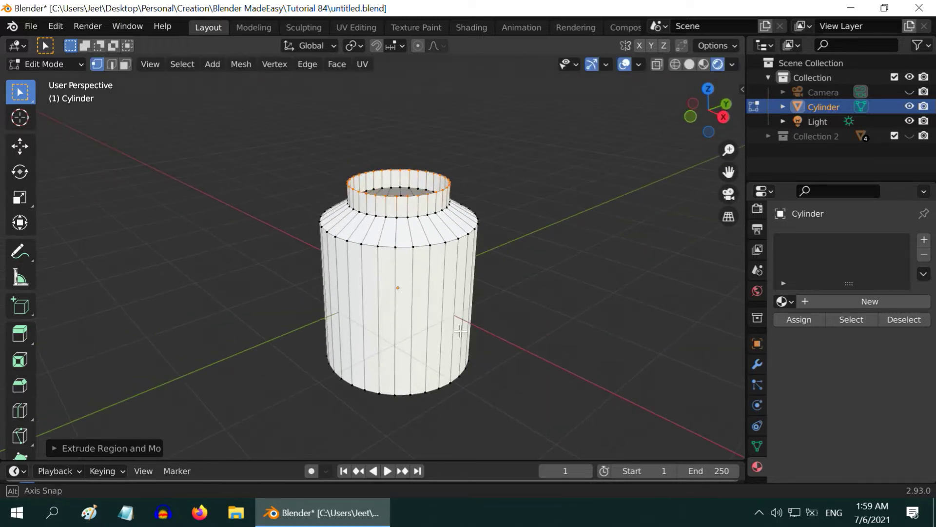
pyautogui.click(63, 67)
pyautogui.click(63, 81)
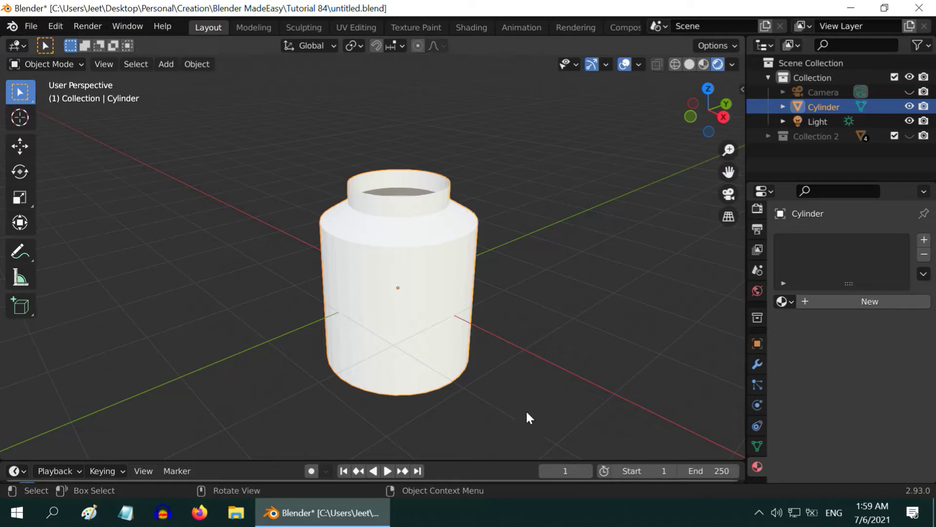
pyautogui.hotkey('ctrl', 's')
# Add a Bevel modifier with 10 segments to the jar and apply it.
pyautogui.click(757, 363)
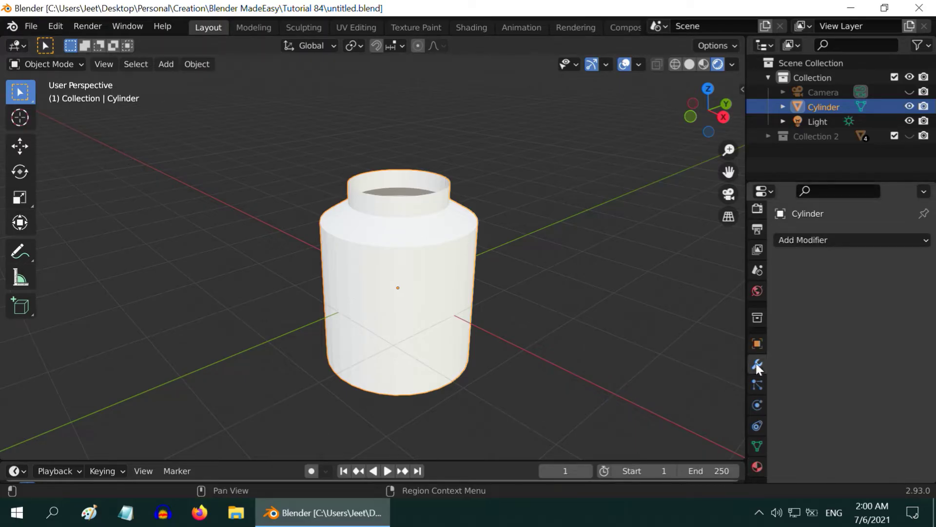
pyautogui.click(809, 239)
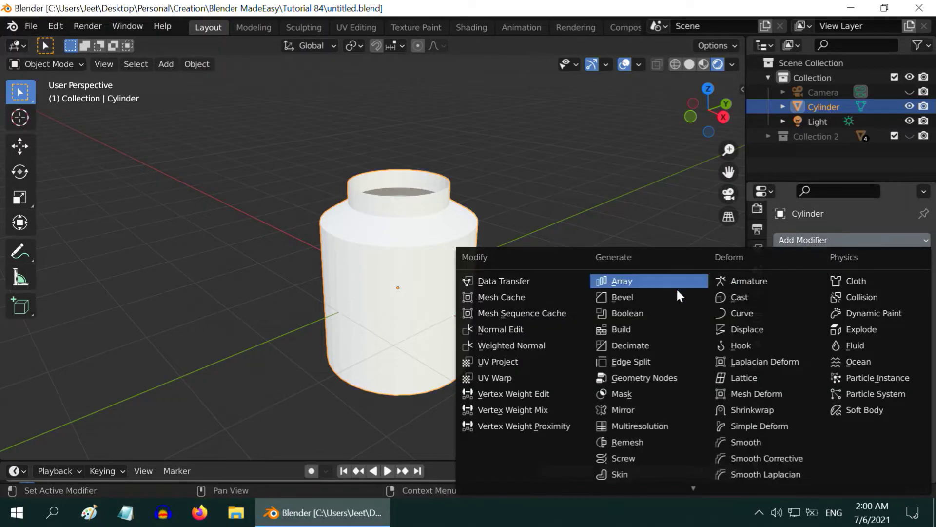
pyautogui.click(656, 295)
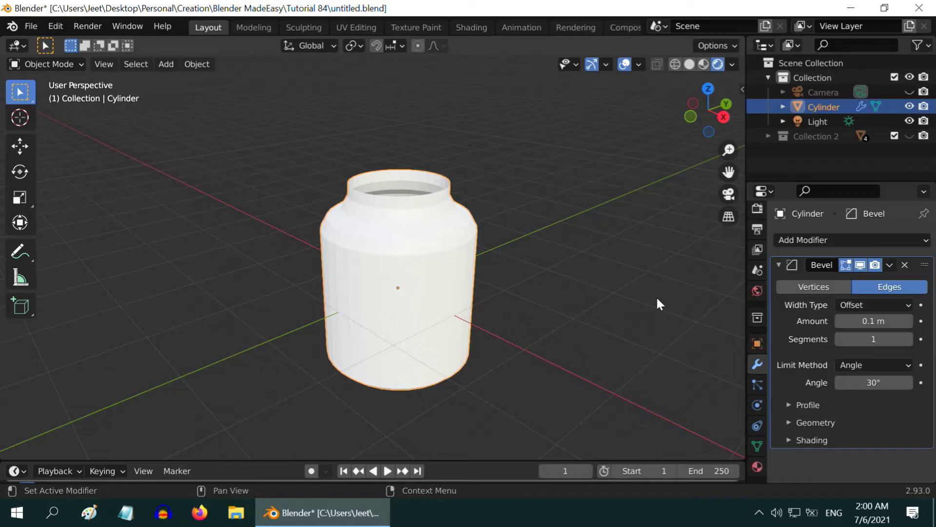
pyautogui.click(883, 341)
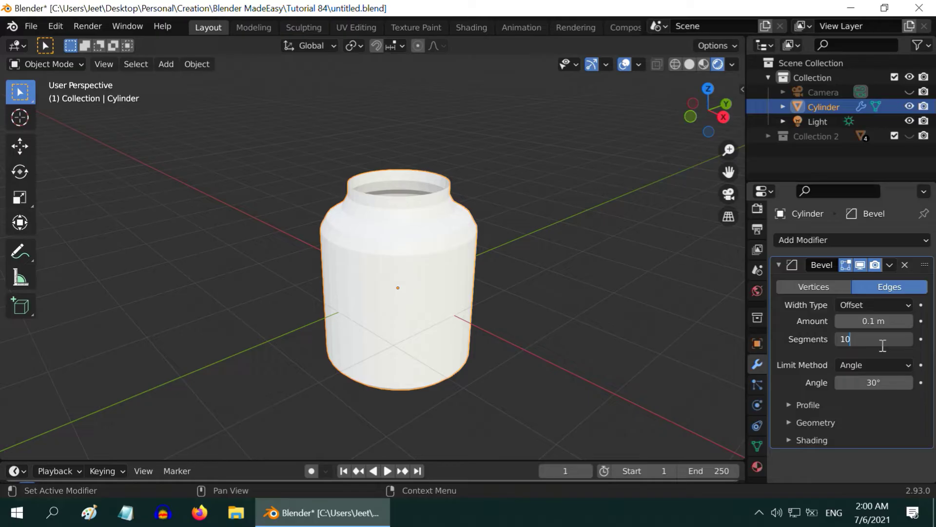
pyautogui.press('Return')
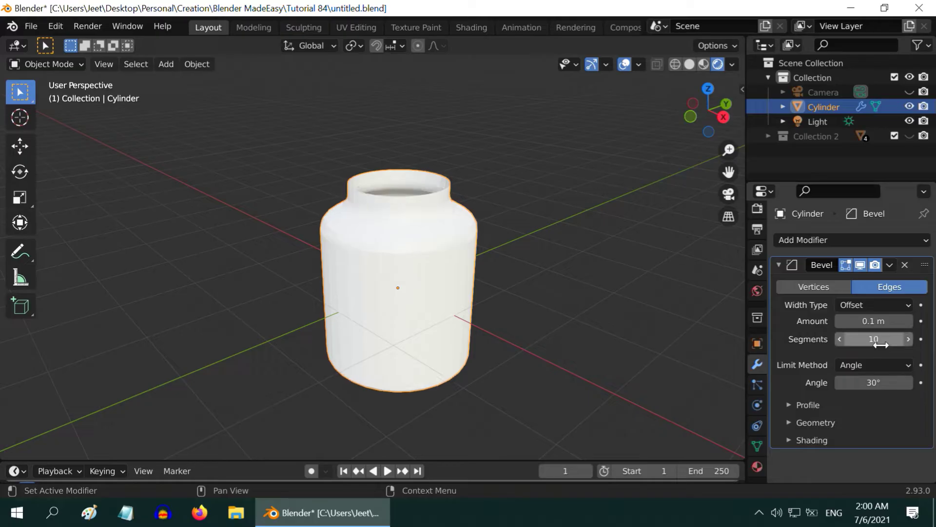
pyautogui.click(890, 266)
pyautogui.click(860, 282)
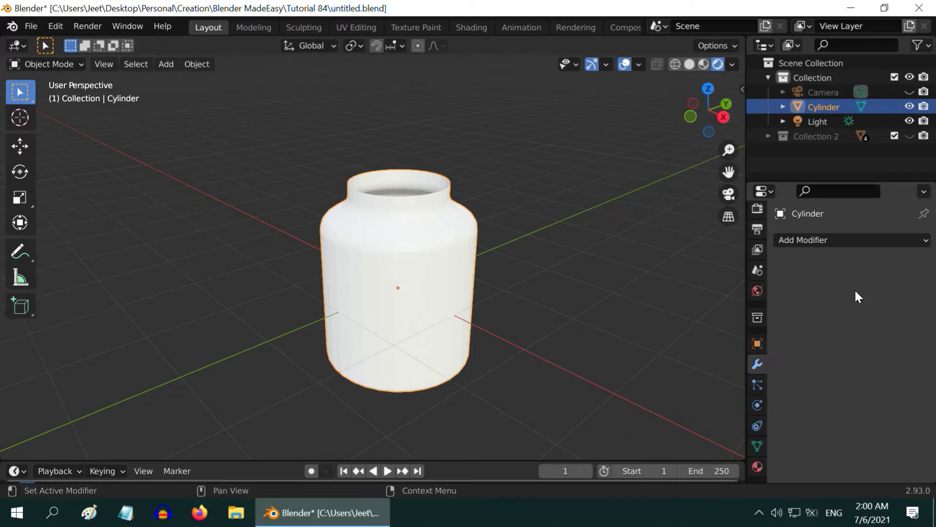
# Add an Edge Split modifier to the jar and apply it.
pyautogui.click(817, 241)
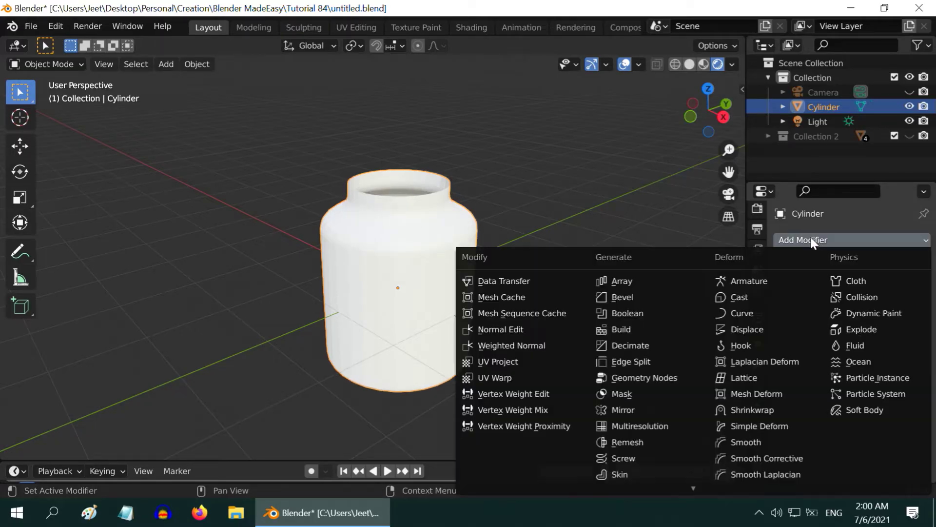
pyautogui.click(661, 361)
pyautogui.click(891, 265)
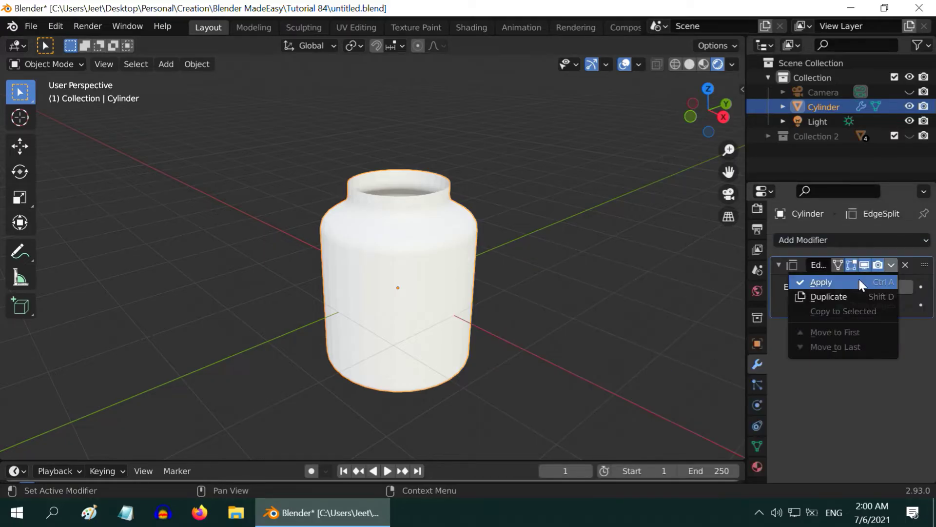
pyautogui.click(856, 280)
# Add a Subdivision Surface modifier to the jar with viewport and render levels at 3, and apply it.
pyautogui.click(813, 242)
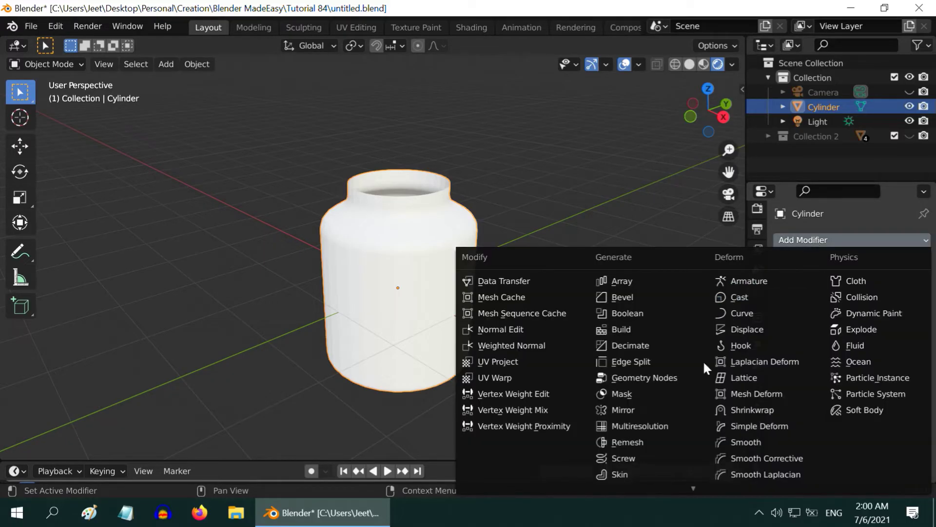
pyautogui.scroll(-6, 692, 485)
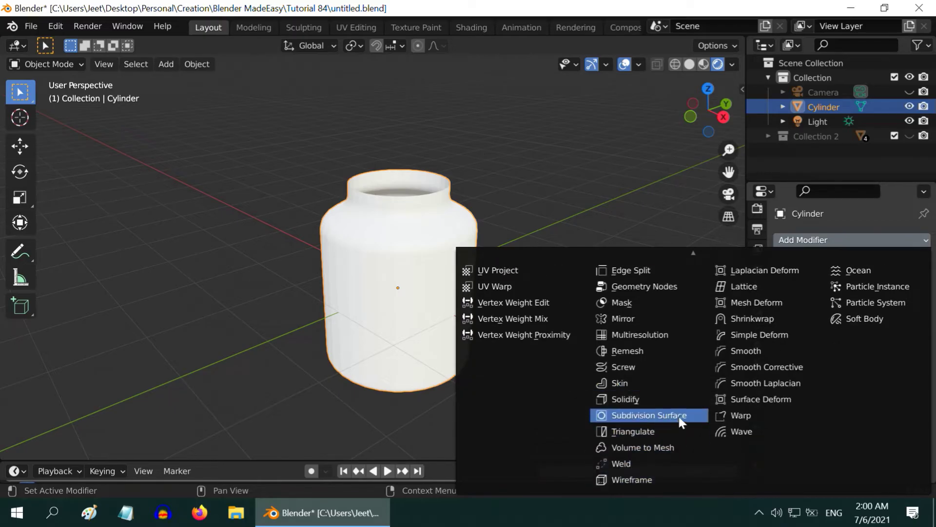
pyautogui.click(679, 417)
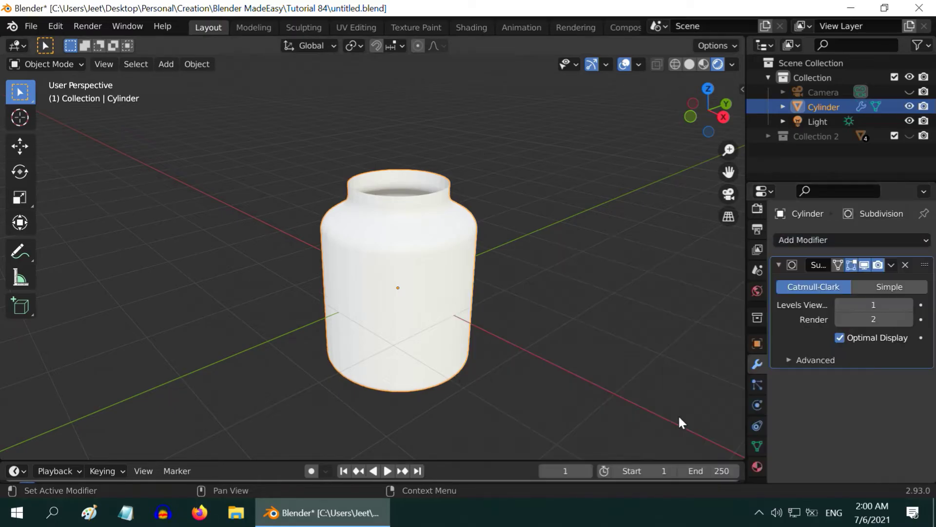
pyautogui.click(906, 305)
pyautogui.click(906, 304)
pyautogui.click(908, 320)
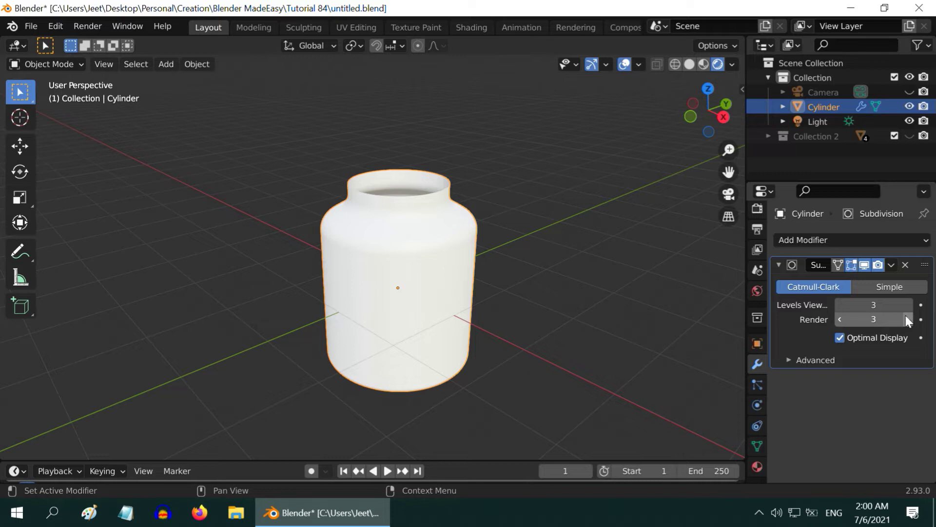
pyautogui.click(891, 264)
pyautogui.click(854, 279)
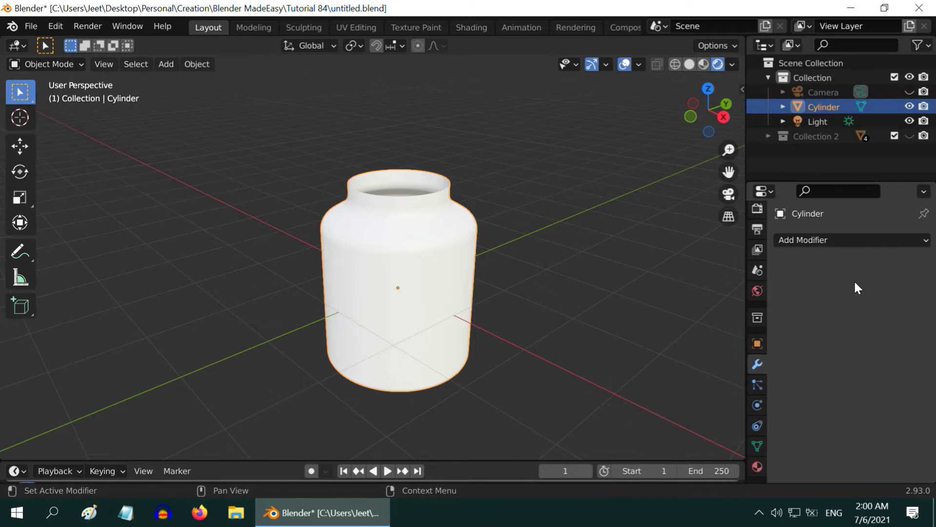
# Add a Solidify modifier to the jar with offset 0 and thickness 0.03 m, and apply it.
pyautogui.click(809, 241)
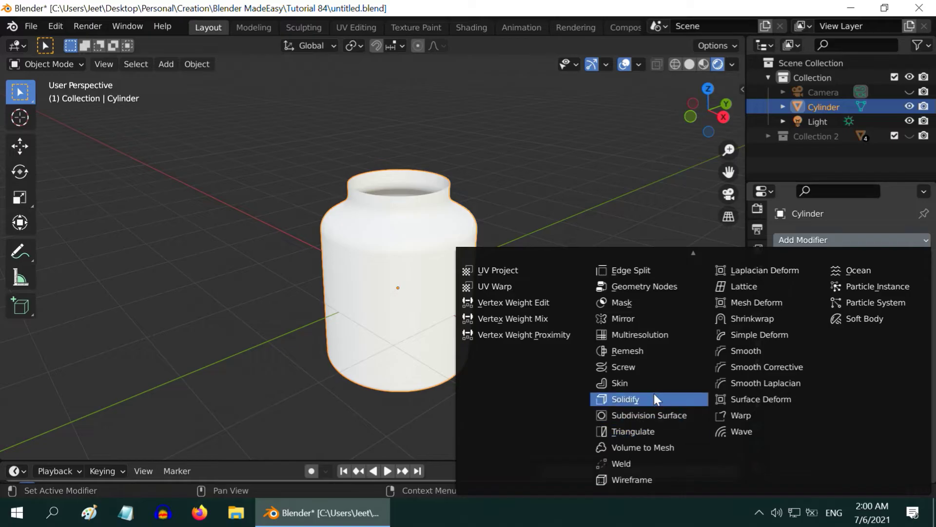
pyautogui.click(654, 395)
pyautogui.click(890, 324)
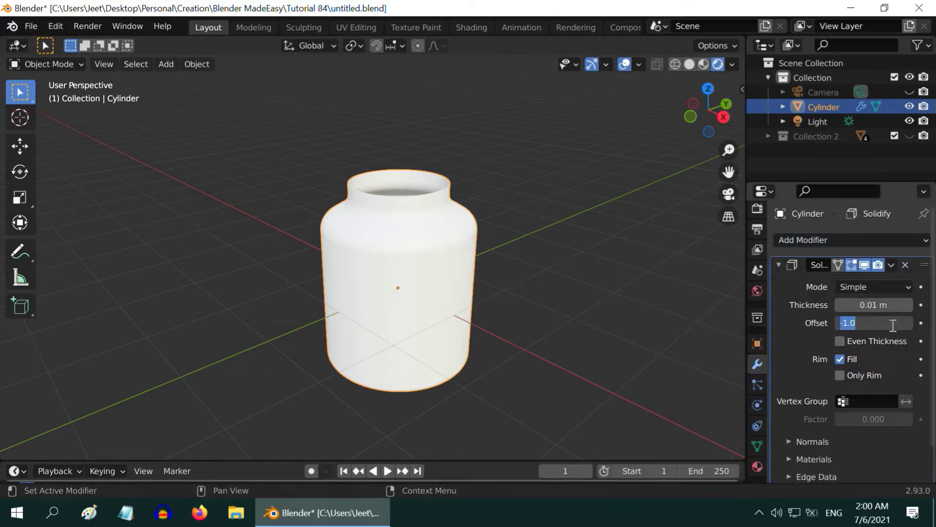
pyautogui.write('0')
pyautogui.press('Return')
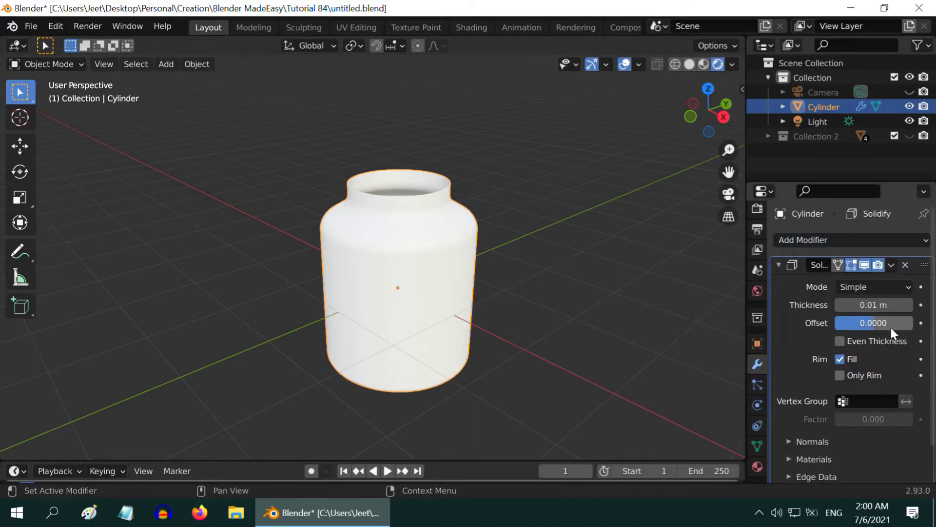
pyautogui.click(888, 307)
pyautogui.write('.03')
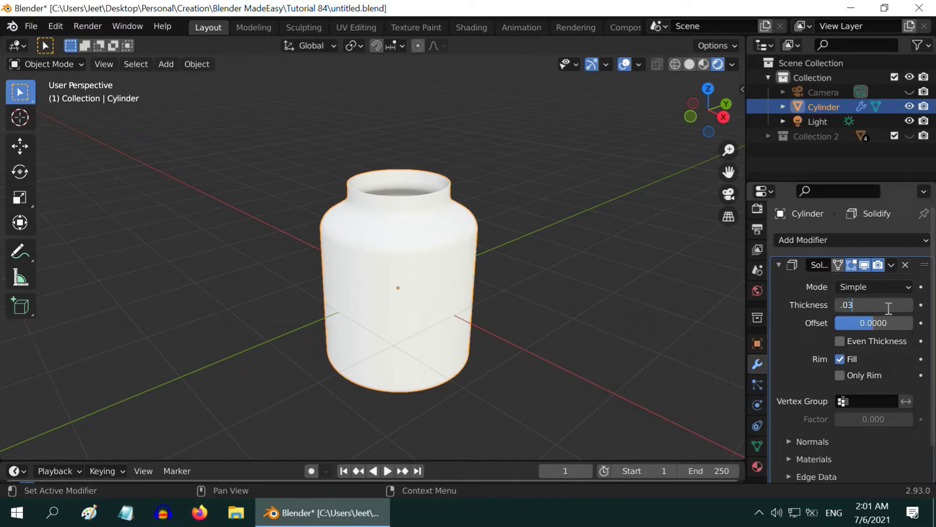
pyautogui.press('Return')
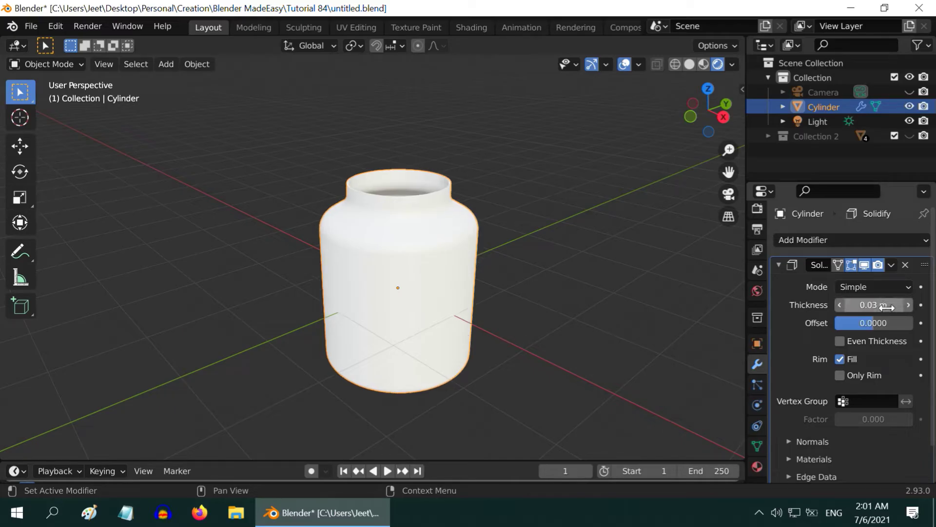
pyautogui.click(891, 264)
pyautogui.click(870, 282)
# Scale the jar to 1.75 in X and Y and 1.5 in Z.
pyautogui.scroll(3, 509, 310)
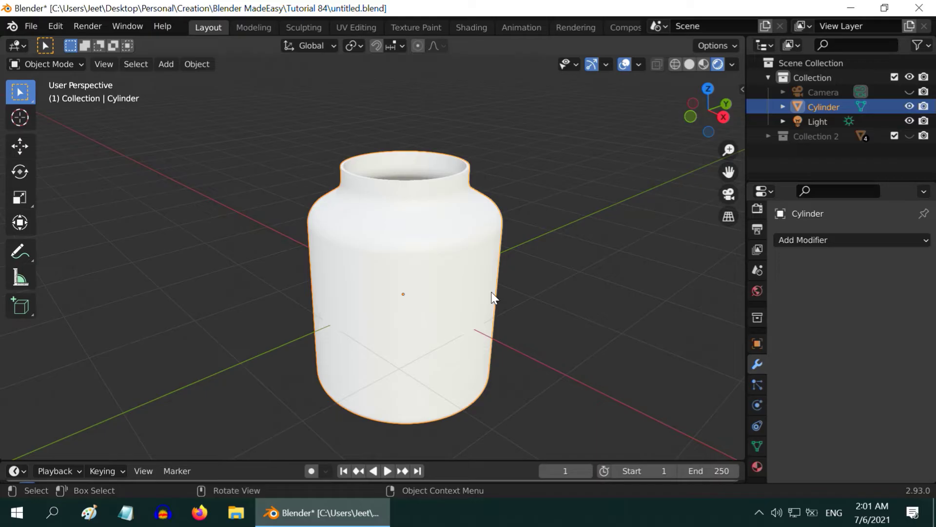
pyautogui.moveTo(492, 299); pyautogui.dragTo(458, 290, button='middle')
pyautogui.scroll(-1, 463, 297)
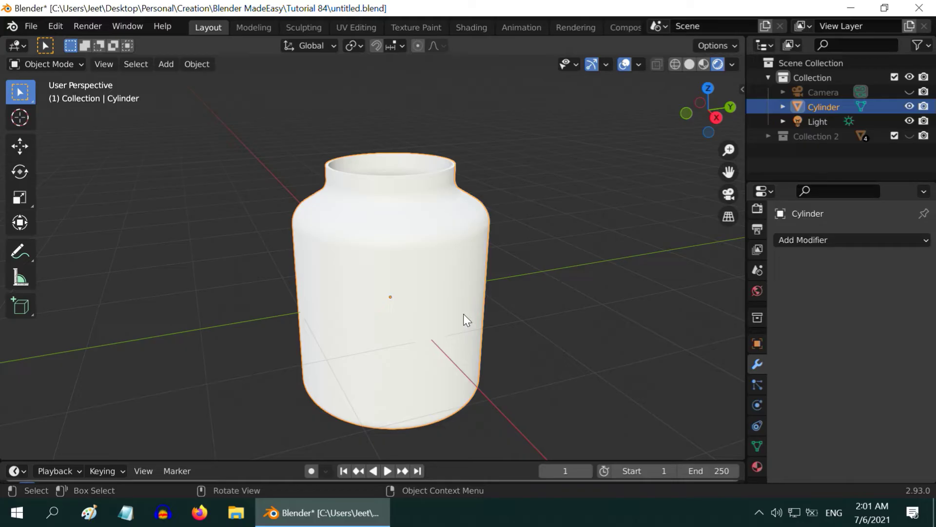
pyautogui.click(752, 343)
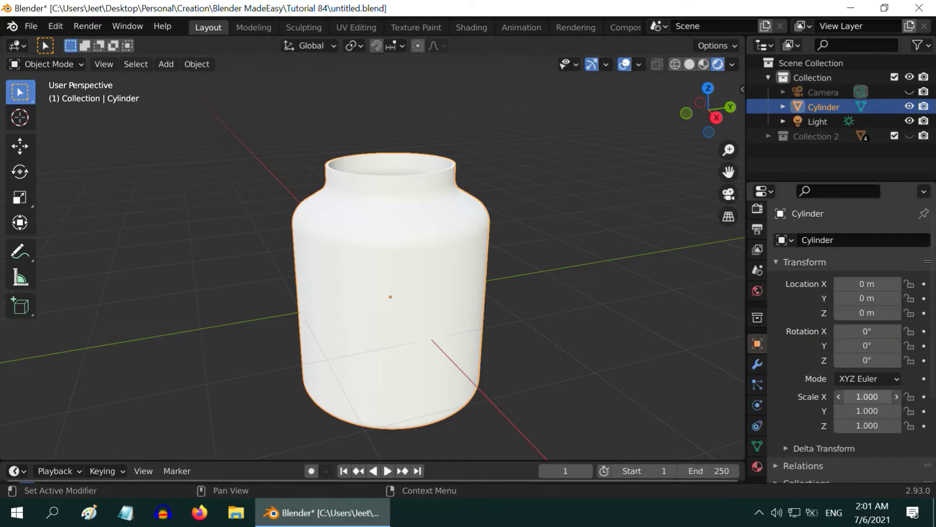
pyautogui.moveTo(869, 411); pyautogui.dragTo(873, 401)
pyautogui.write('1.')
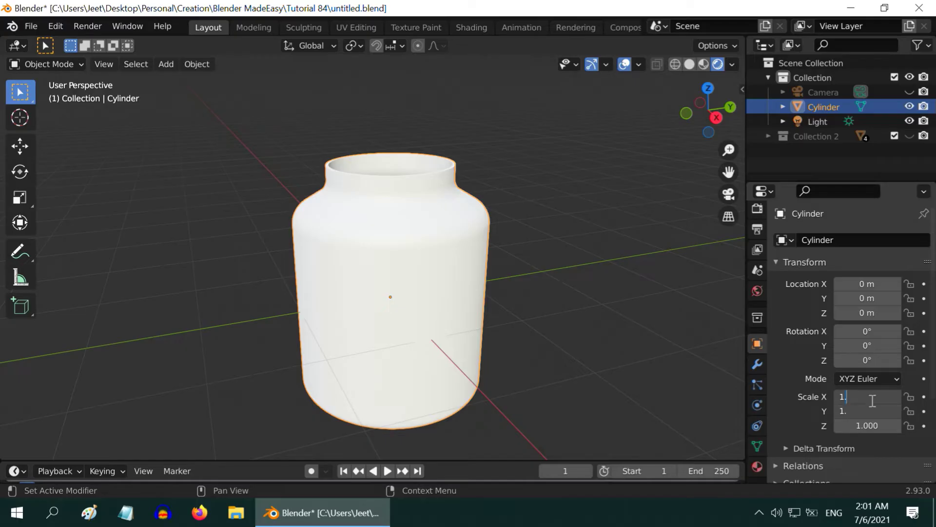
pyautogui.write('75')
pyautogui.press('Return')
pyautogui.click(864, 425)
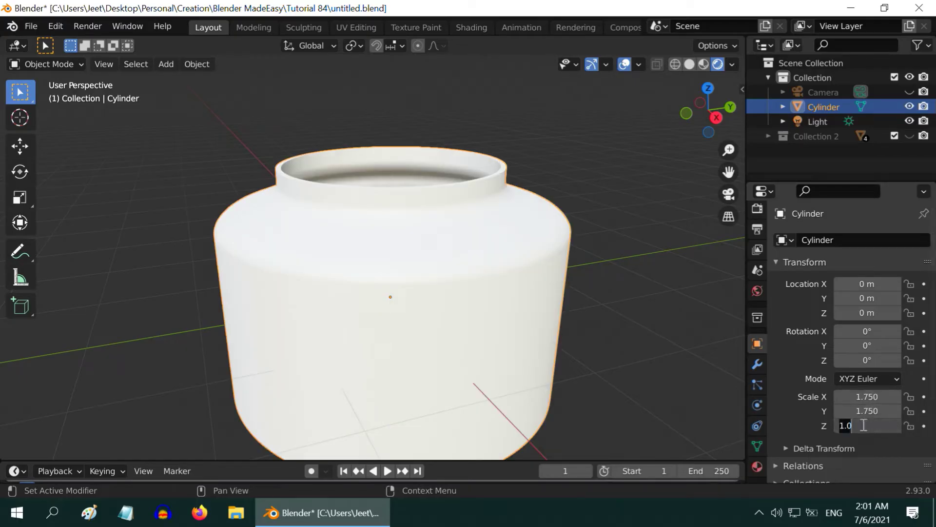
pyautogui.write('1.5')
pyautogui.press('Return')
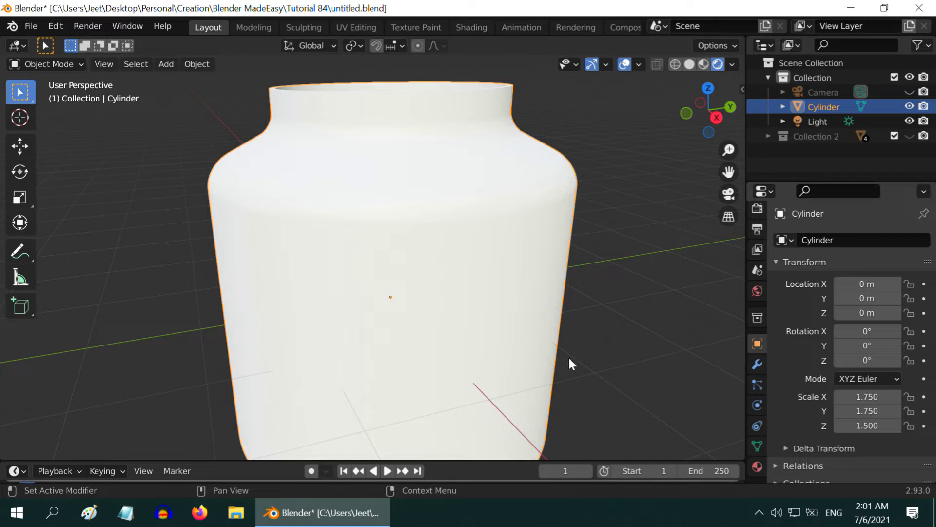
pyautogui.scroll(-3, 569, 356)
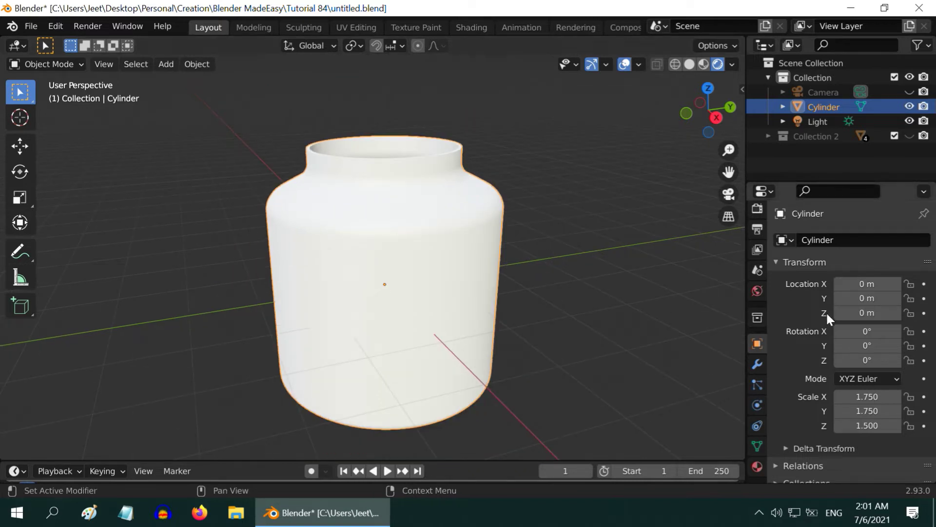
# Set the jar's Z location to 1.5 m.
pyautogui.click(868, 312)
pyautogui.write('1')
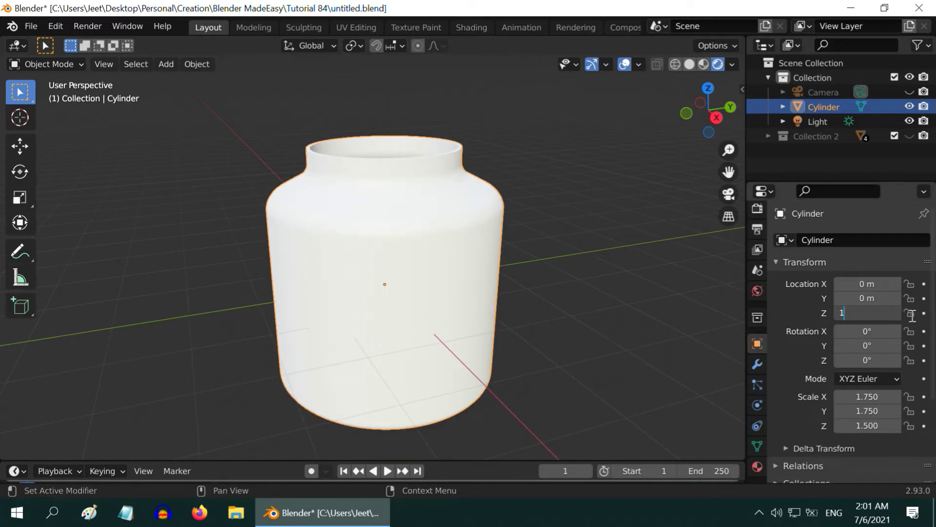
pyautogui.write('.5')
pyautogui.press('Return')
pyautogui.scroll(-3, 503, 249)
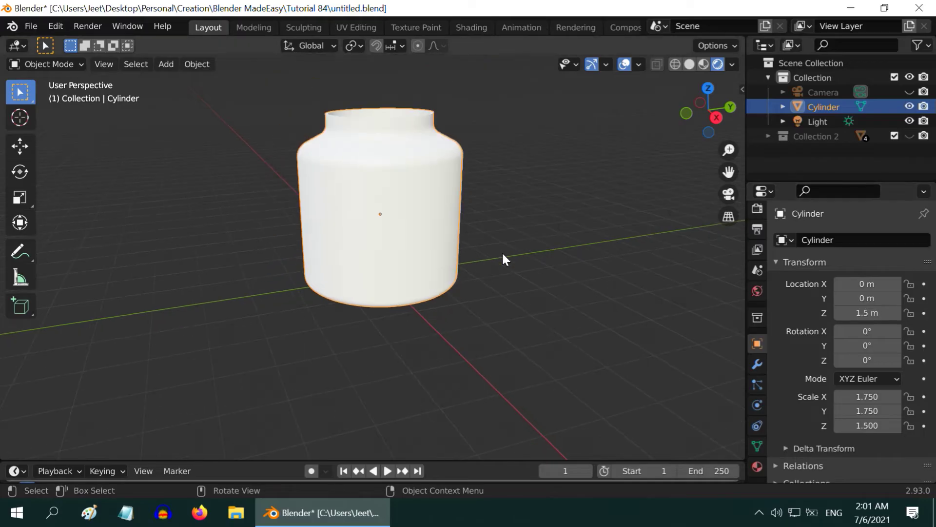
pyautogui.scroll(3, 467, 332)
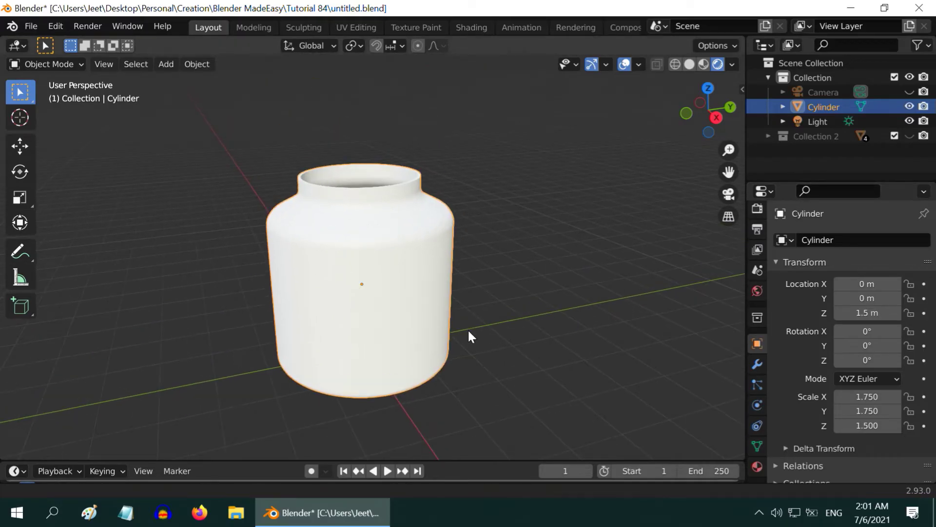
pyautogui.moveTo(487, 335)
pyautogui.mouseDown(button='middle')
pyautogui.moveTo(491, 315)
pyautogui.moveTo(501, 326)
pyautogui.mouseUp(button='middle')
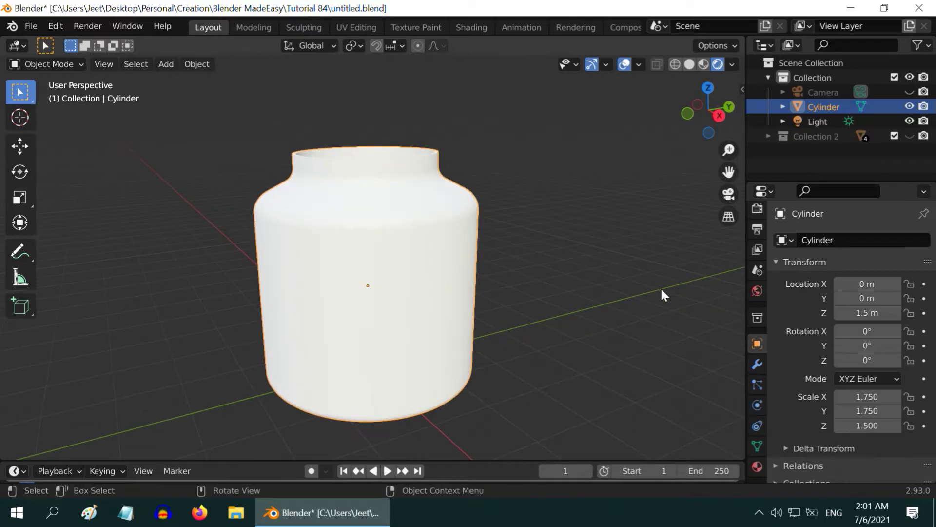
# Enable screen space reflections with refraction in the Eevee render settings.
pyautogui.click(757, 208)
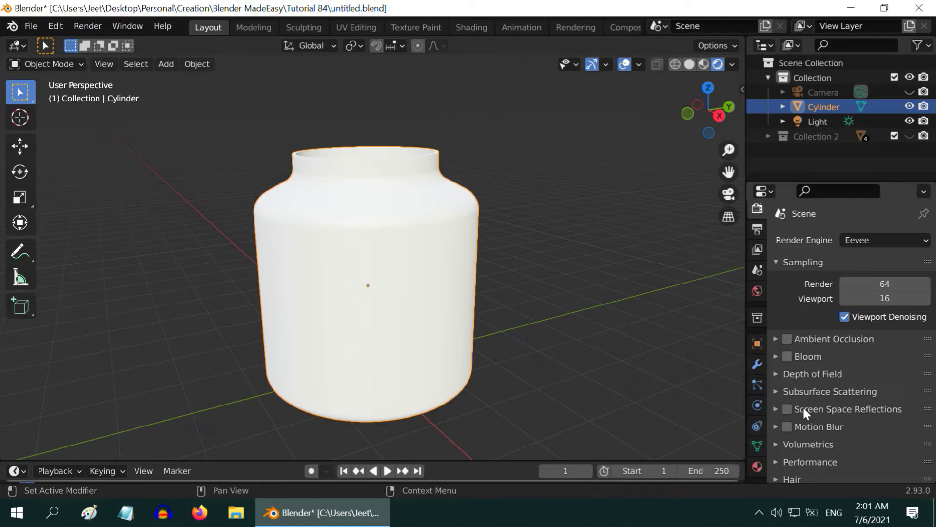
pyautogui.click(777, 411)
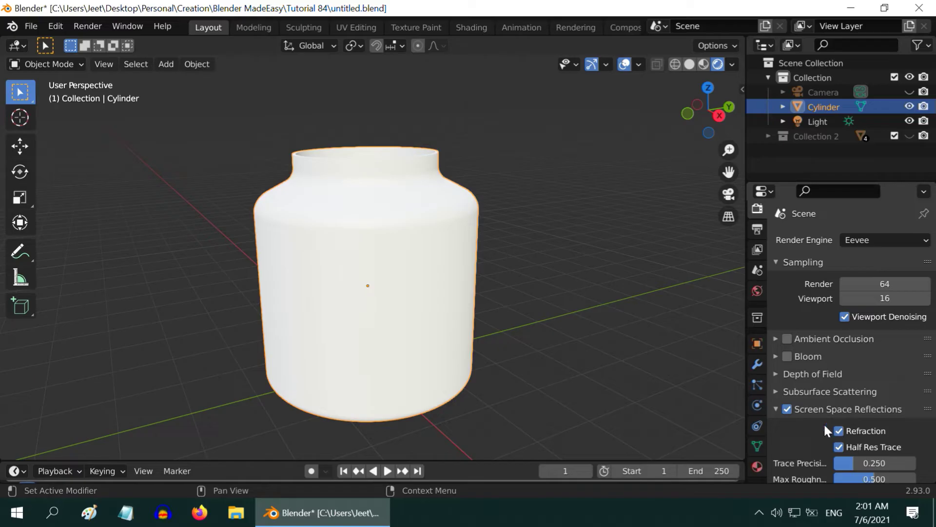
# Give the jar a new Principled BSDF material and set its roughness to 0.1.
pyautogui.click(756, 467)
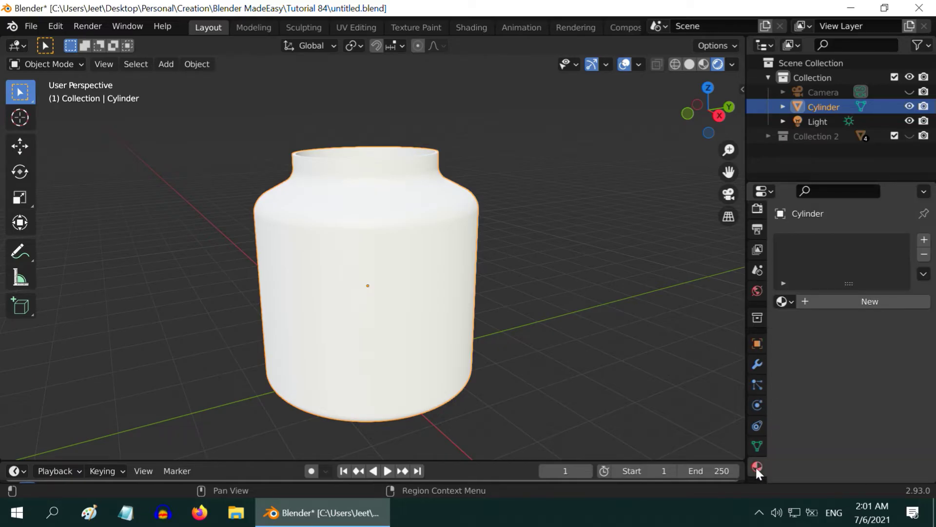
pyautogui.click(835, 302)
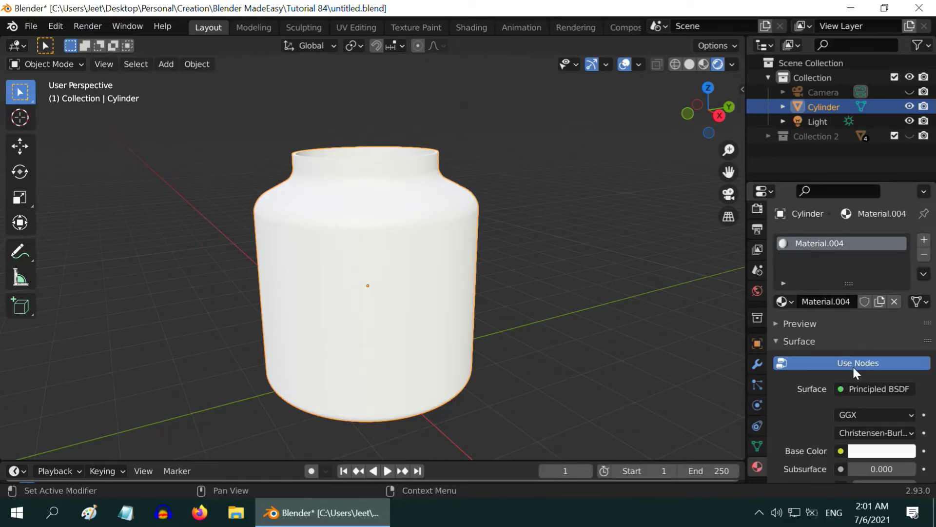
pyautogui.scroll(-8, 852, 365)
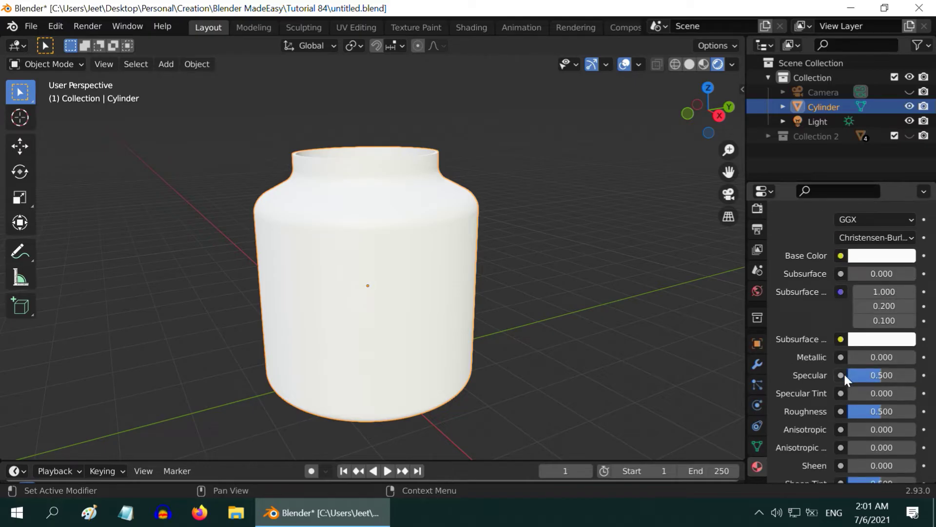
pyautogui.doubleClick(873, 411)
pyautogui.write('.1')
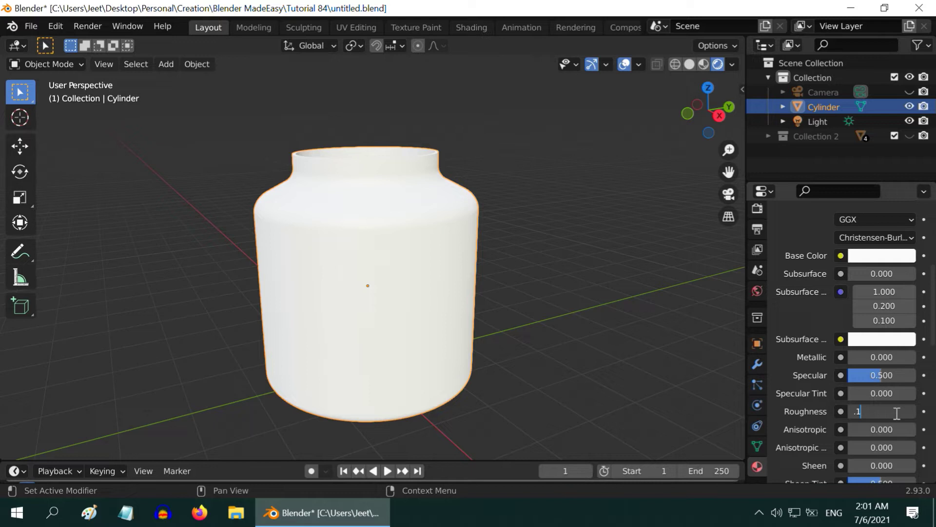
pyautogui.press('Return')
# Set the jar material's transmission to 1 and its IOR to 1.2.
pyautogui.scroll(-6, 895, 406)
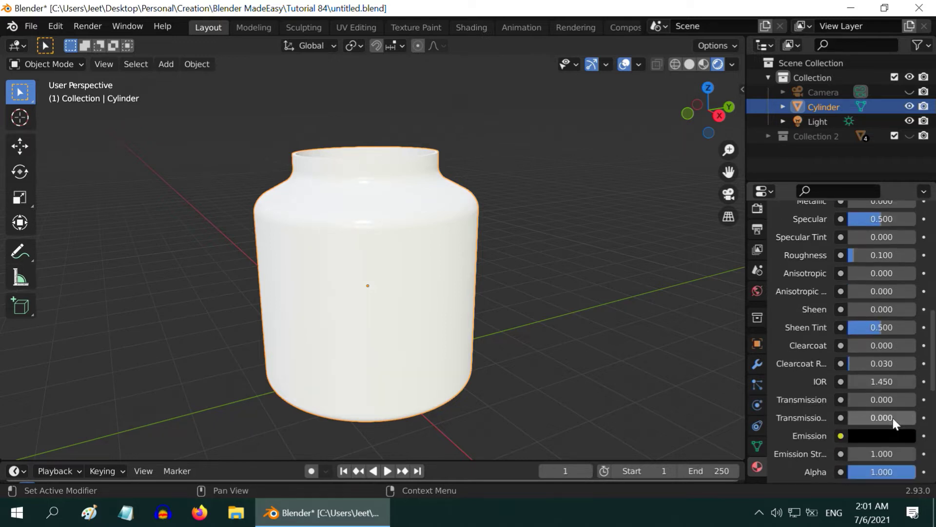
pyautogui.doubleClick(884, 400)
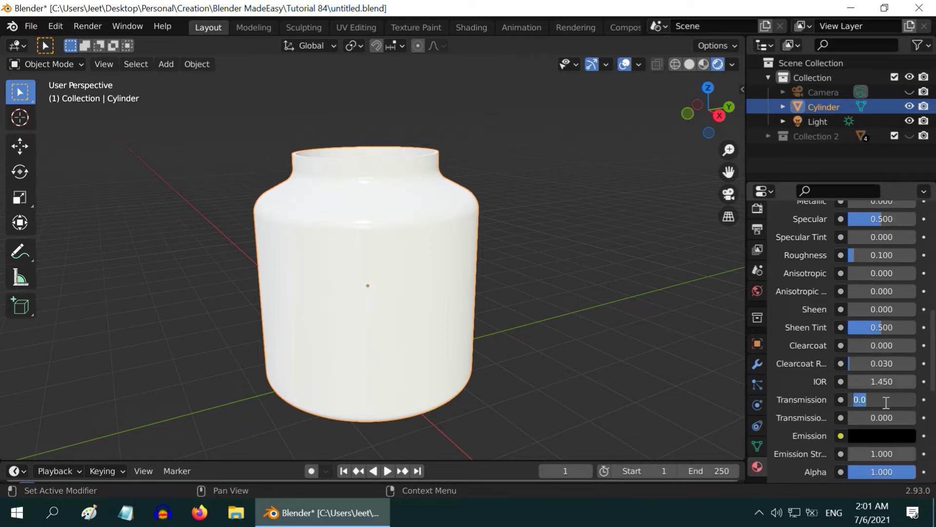
pyautogui.write('1')
pyautogui.press('Return')
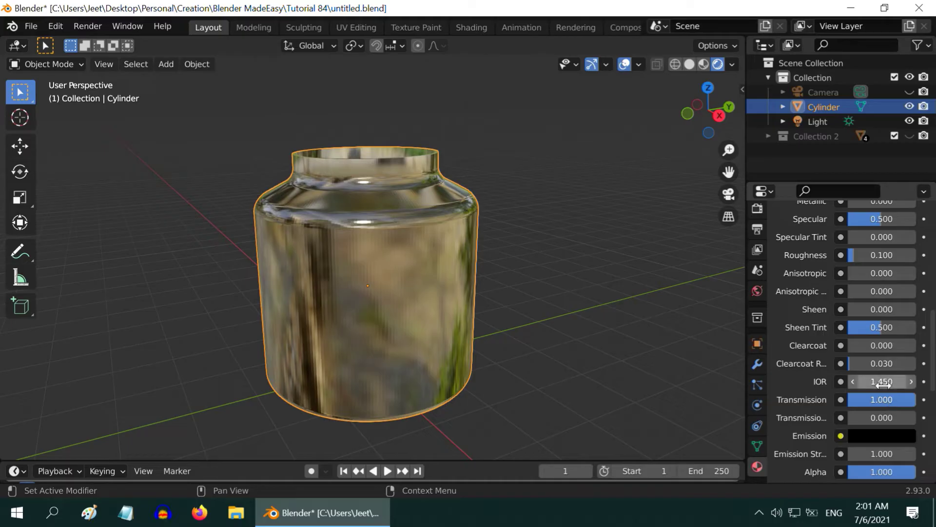
pyautogui.doubleClick(883, 383)
pyautogui.write('1')
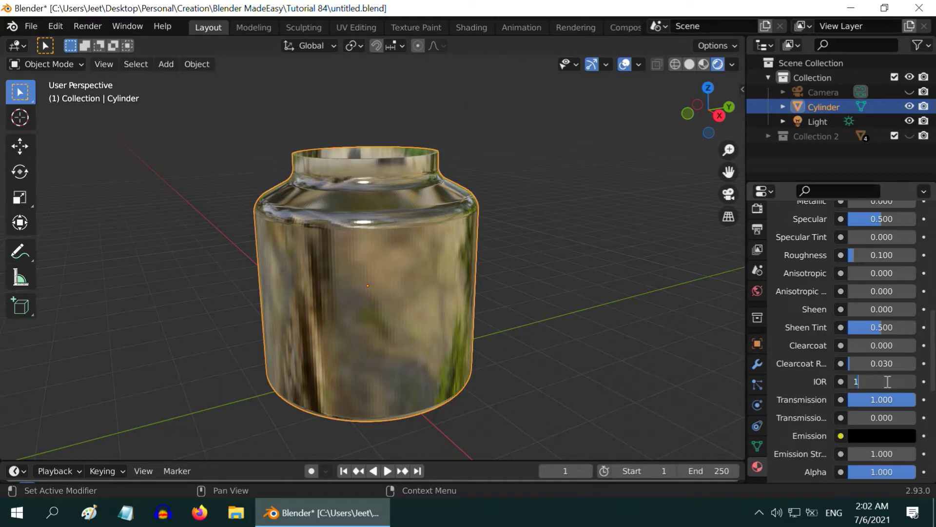
pyautogui.write('.2')
pyautogui.press('Return')
# Enable screen space refraction in the jar material's settings.
pyautogui.scroll(-5, 886, 380)
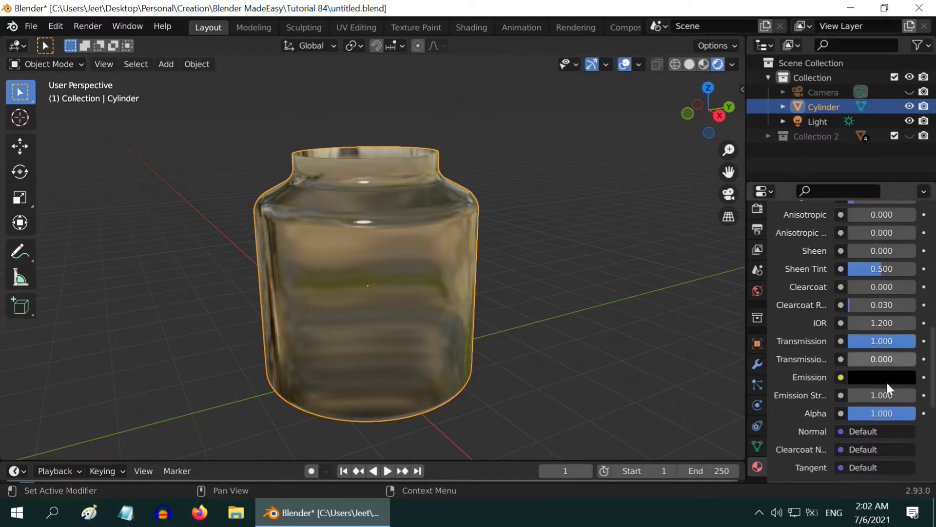
pyautogui.scroll(-3, 885, 390)
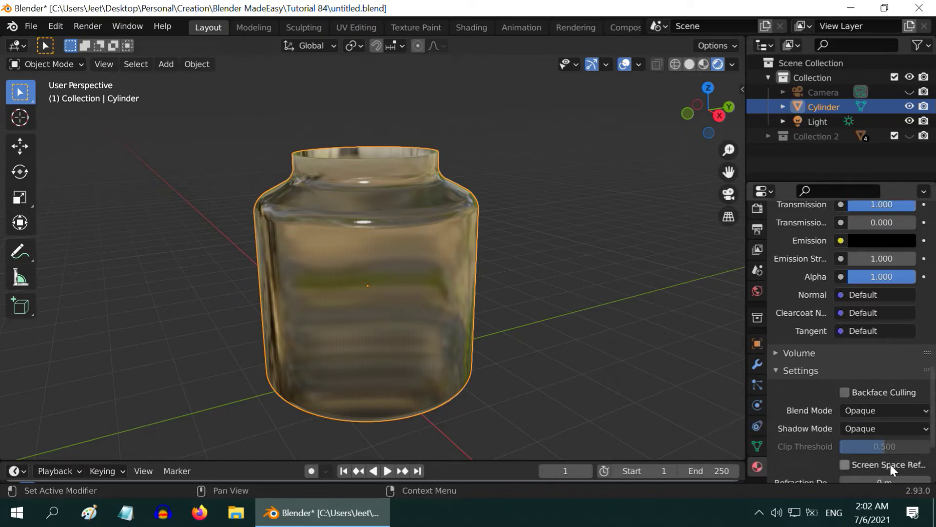
pyautogui.scroll(-2, 890, 466)
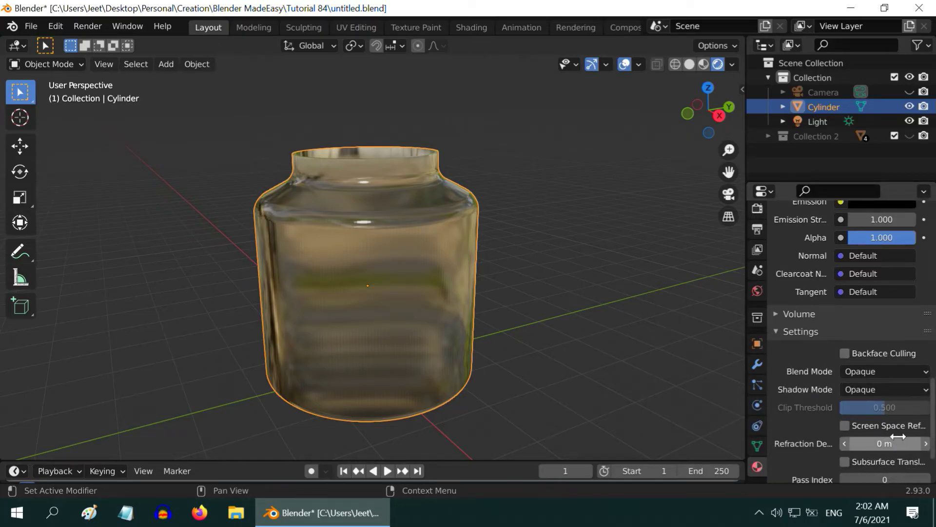
pyautogui.click(844, 424)
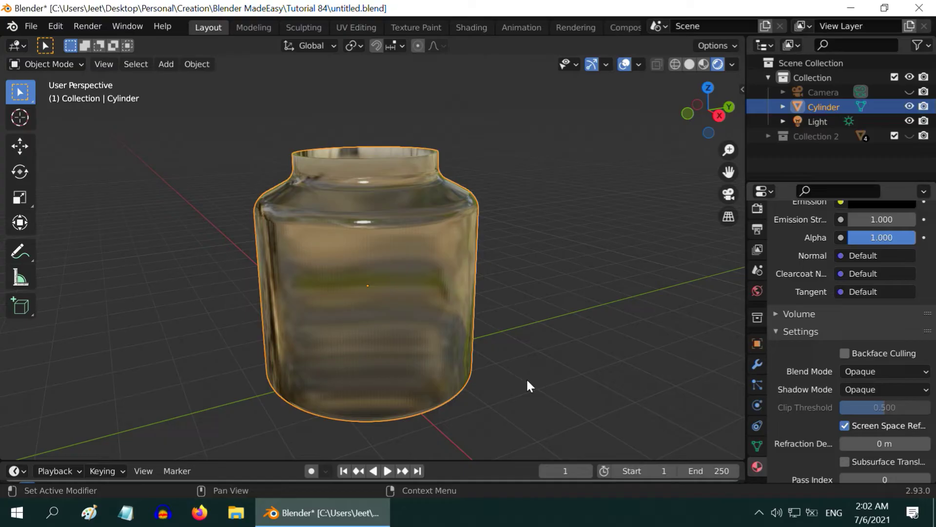
pyautogui.moveTo(355, 311); pyautogui.dragTo(378, 332, button='middle')
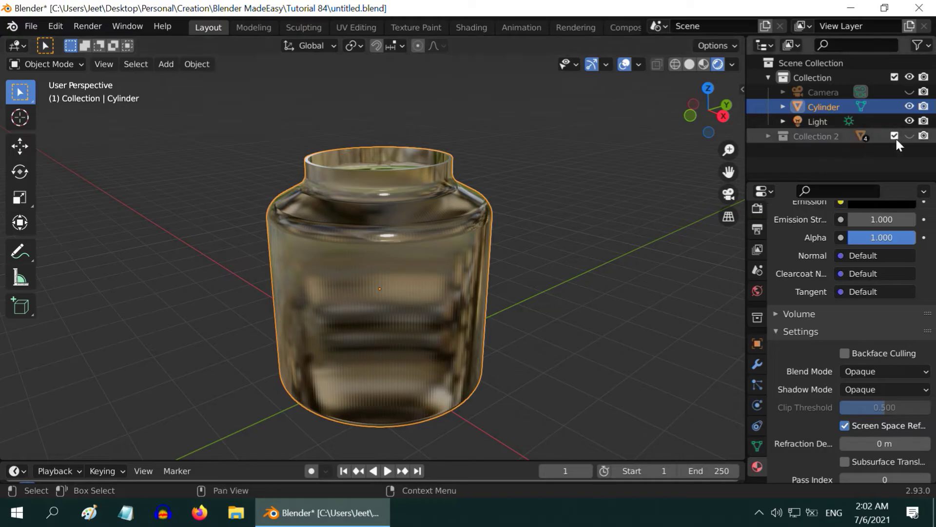
# Unhide Collection 2 and move its four cubes together straight up along Z until the red cube sits just above the jar's mouth.
pyautogui.click(910, 134)
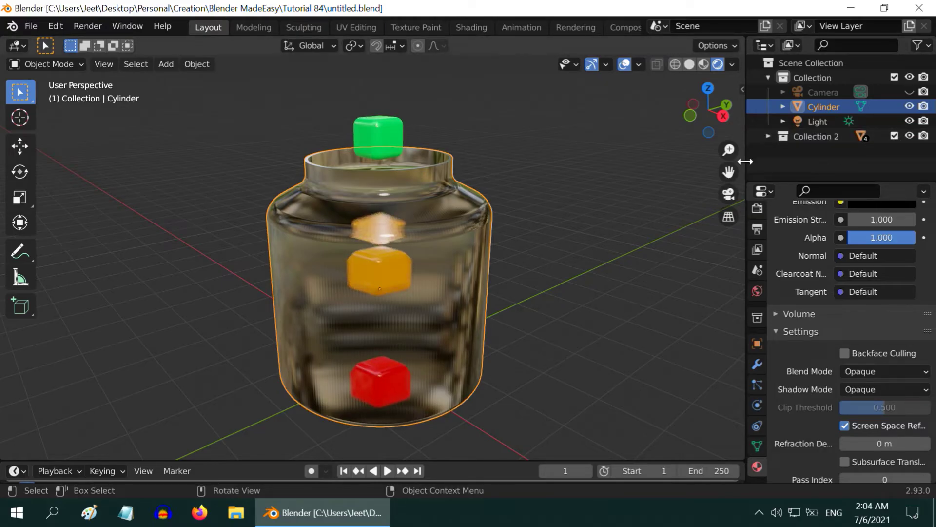
pyautogui.click(769, 133)
pyautogui.scroll(-2, 833, 133)
pyautogui.click(827, 126)
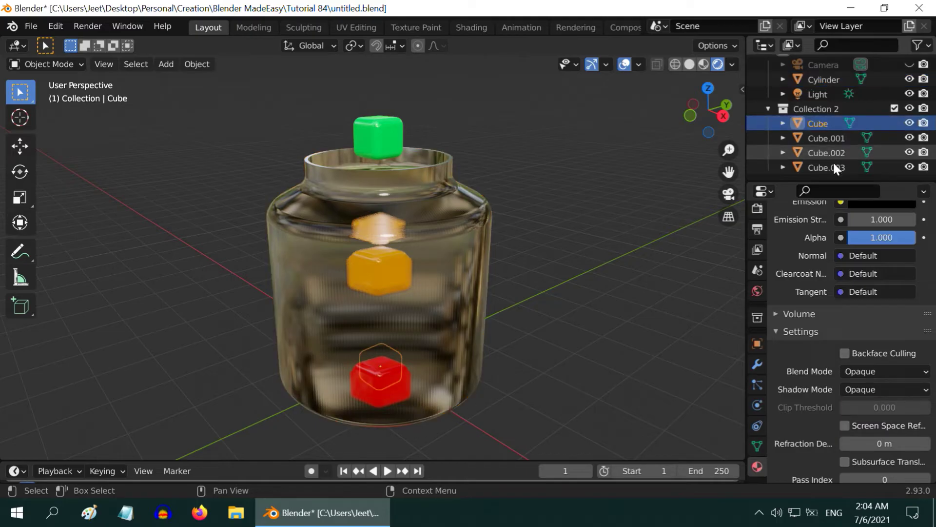
pyautogui.keyDown('shift'); pyautogui.click(832, 163); pyautogui.keyUp('shift')
pyautogui.scroll(-5, 410, 250)
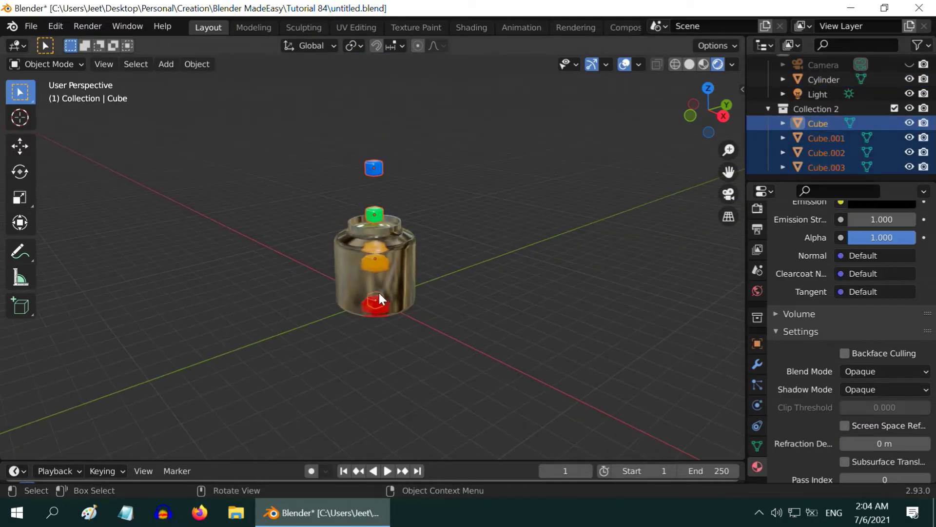
pyautogui.moveTo(390, 356); pyautogui.dragTo(372, 386, button='middle')
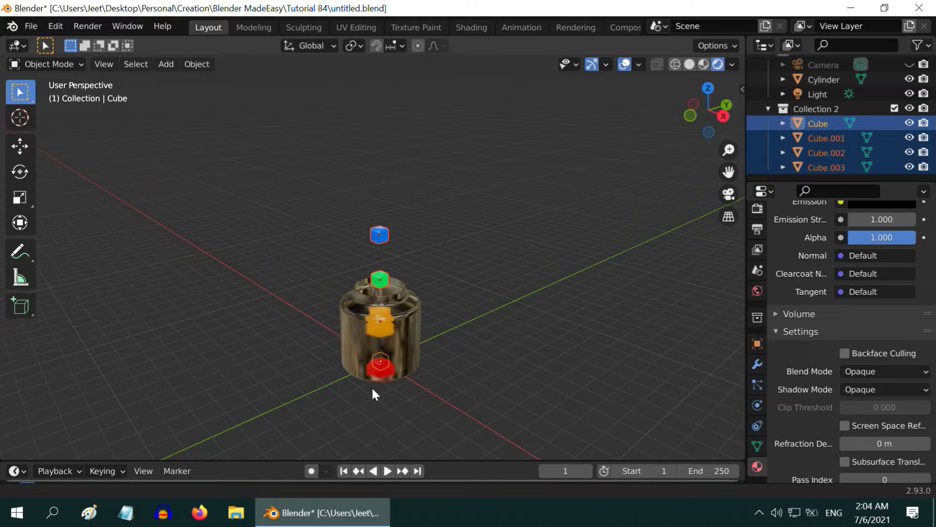
pyautogui.click(20, 146)
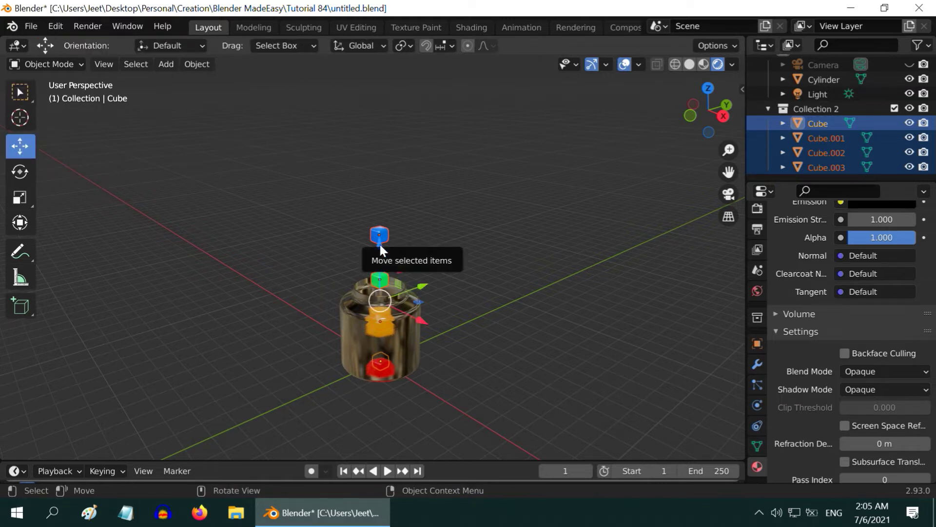
pyautogui.moveTo(379, 249); pyautogui.dragTo(376, 144)
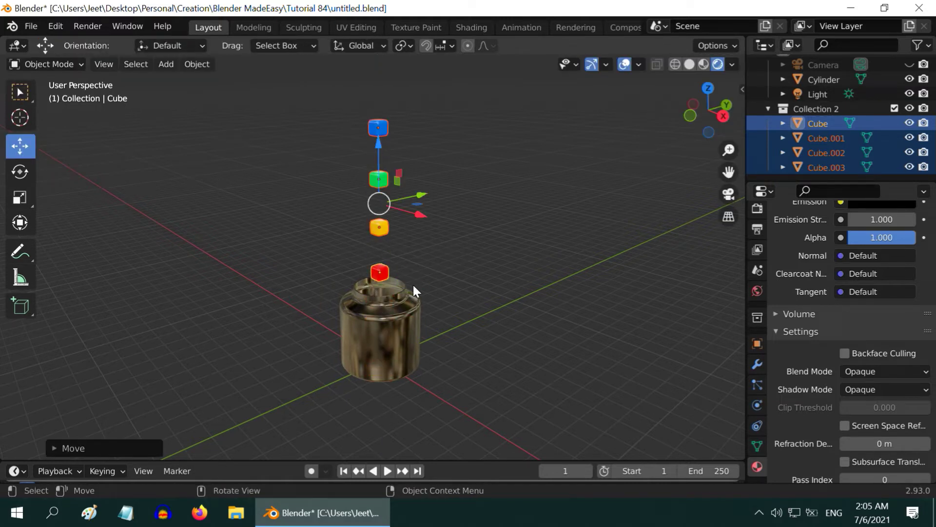
pyautogui.moveTo(413, 283); pyautogui.dragTo(416, 237, button='middle')
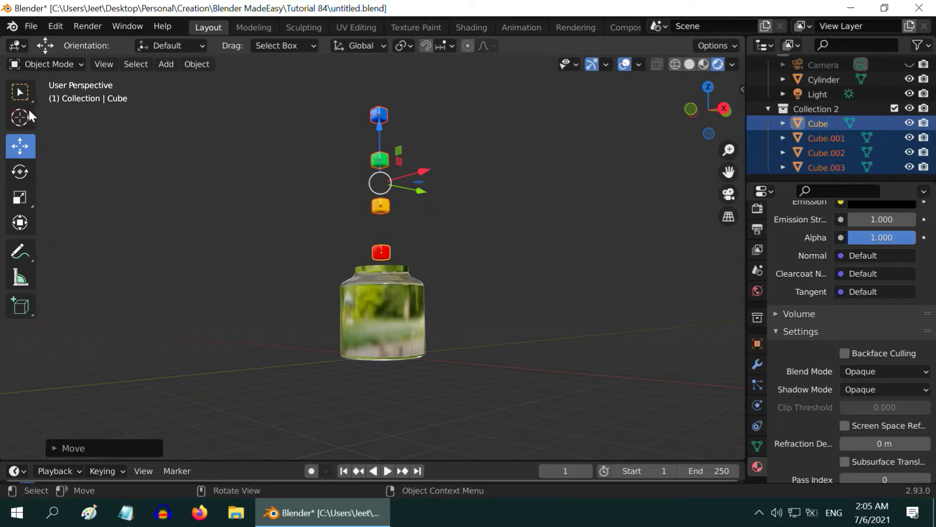
# Return to the Select Box tool and join the four selected cubes into one object.
pyautogui.click(20, 91)
pyautogui.moveTo(433, 184); pyautogui.dragTo(429, 198, button='middle')
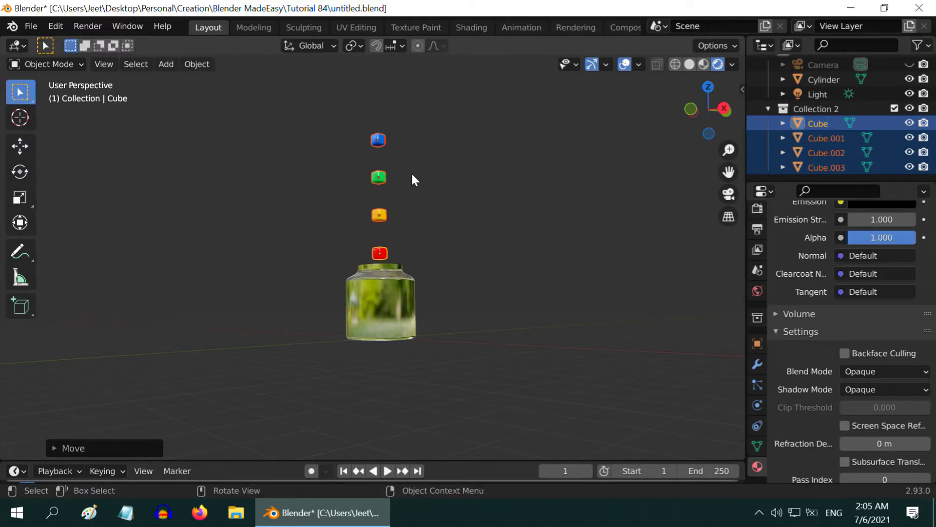
pyautogui.press('shift')
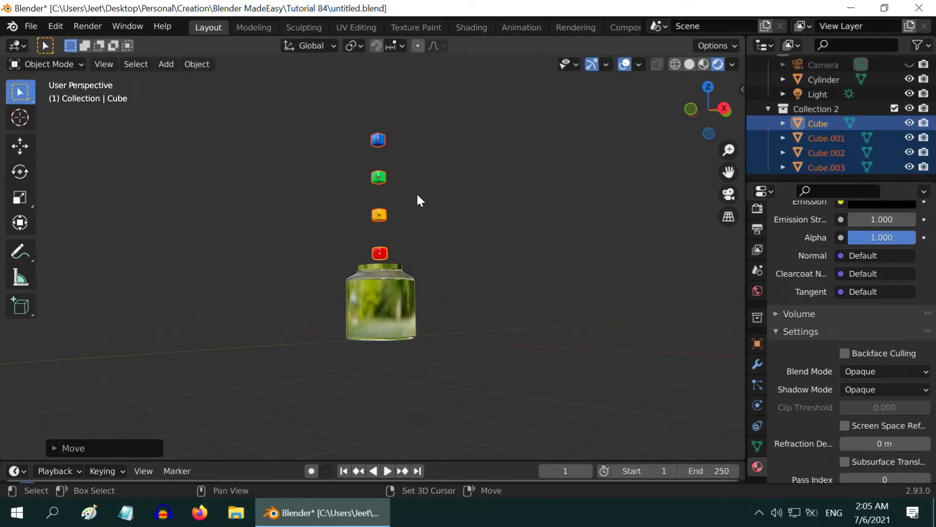
pyautogui.keyDown('shift'); pyautogui.moveTo(430, 281); pyautogui.dragTo(419, 348, button='middle'); pyautogui.keyUp('shift')
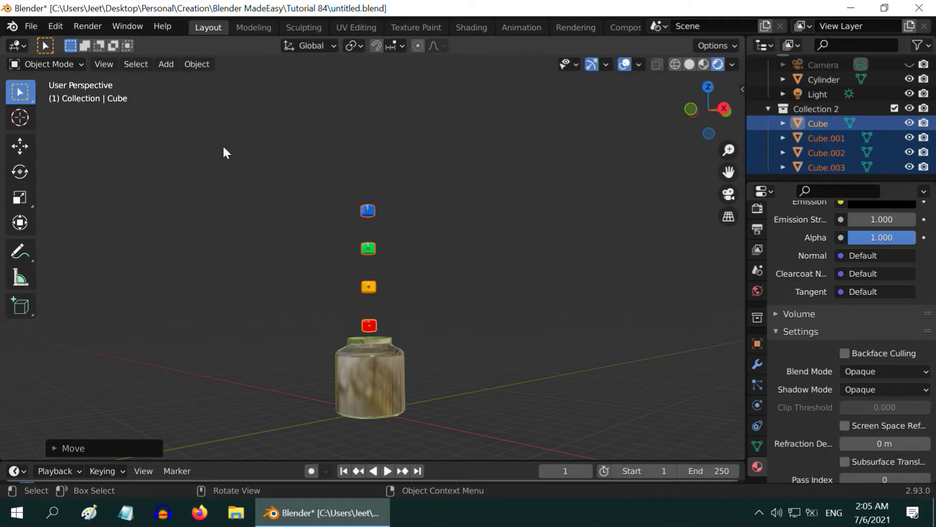
pyautogui.click(188, 66)
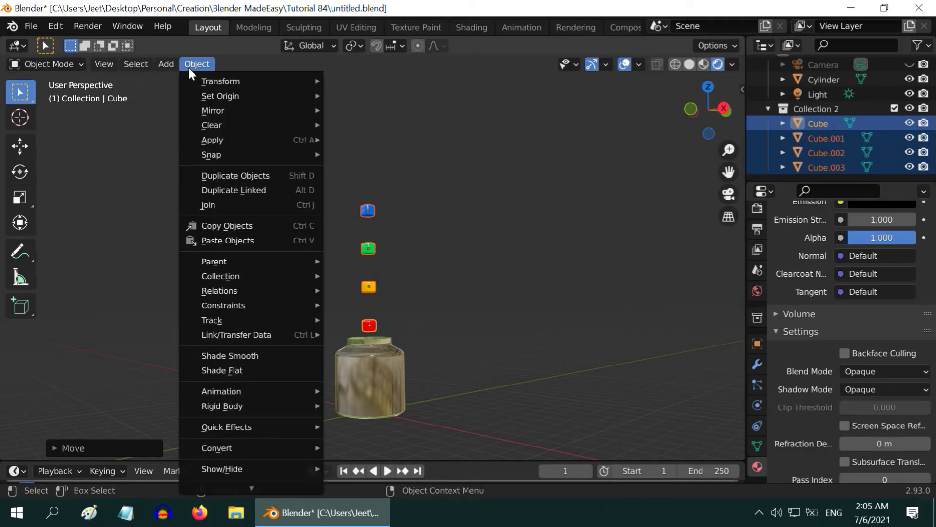
pyautogui.click(221, 202)
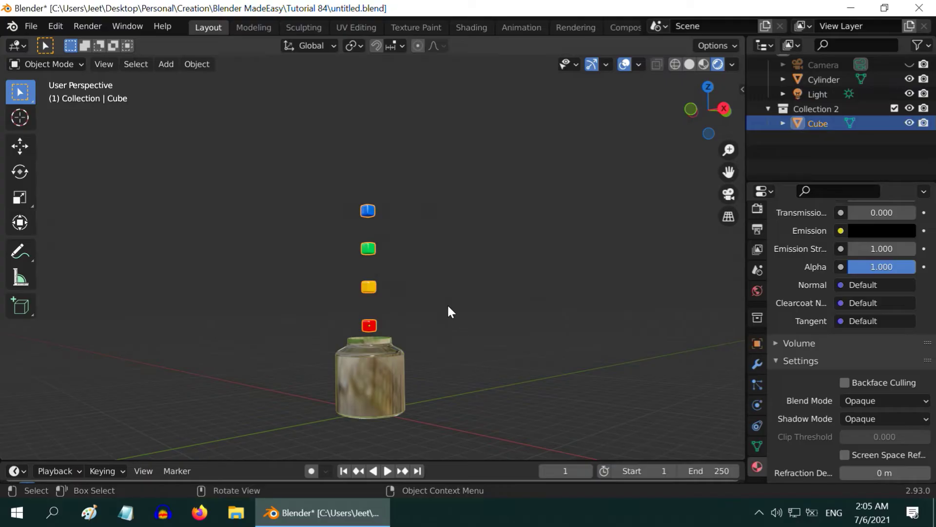
# Add an Array modifier to the joined cubes with a fixed count of 15.
pyautogui.click(757, 364)
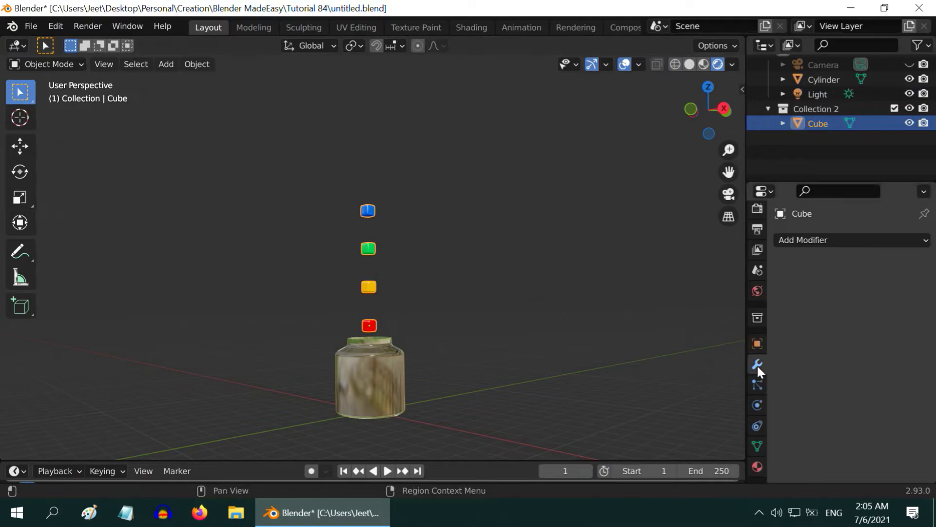
pyautogui.click(803, 239)
pyautogui.click(656, 279)
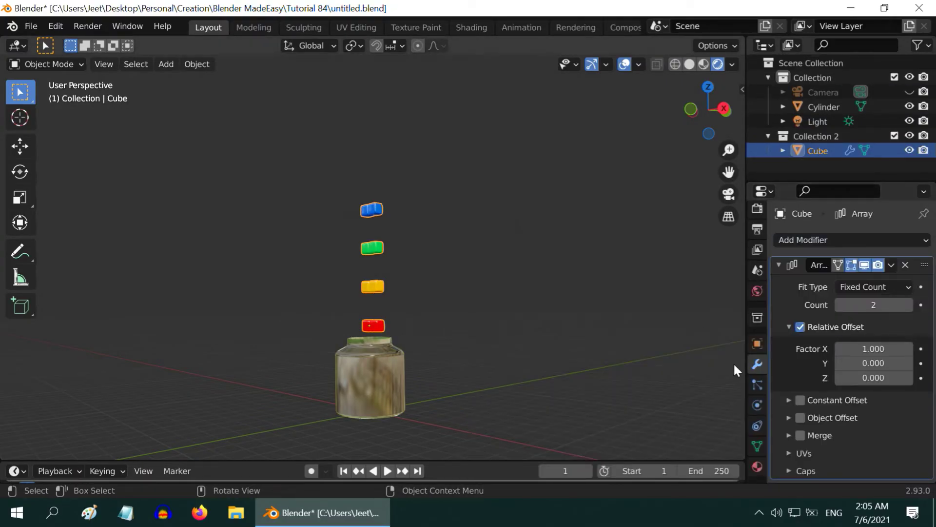
pyautogui.click(882, 306)
pyautogui.write('1')
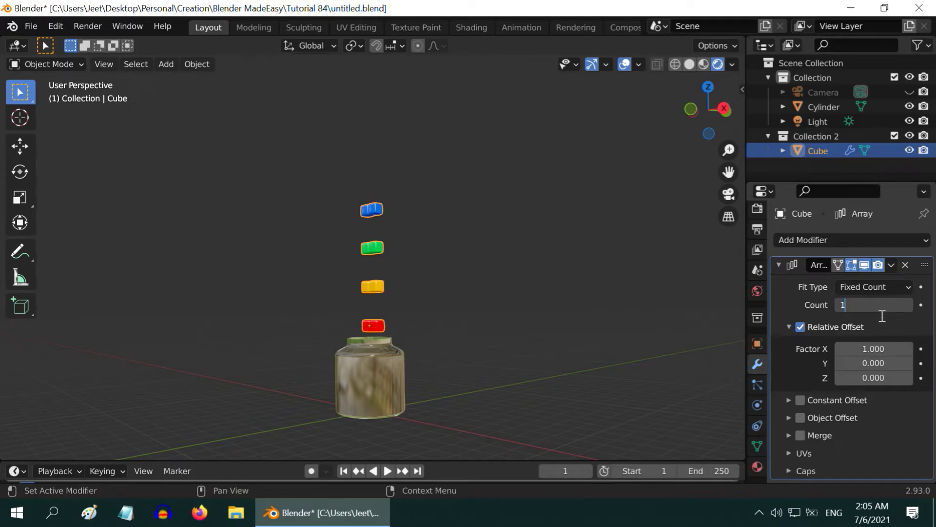
pyautogui.write('5')
pyautogui.press('Return')
# Set the Array modifier's relative offset to 0 on X and 1.5 on Z so the cube copies stack vertically.
pyautogui.click(876, 348)
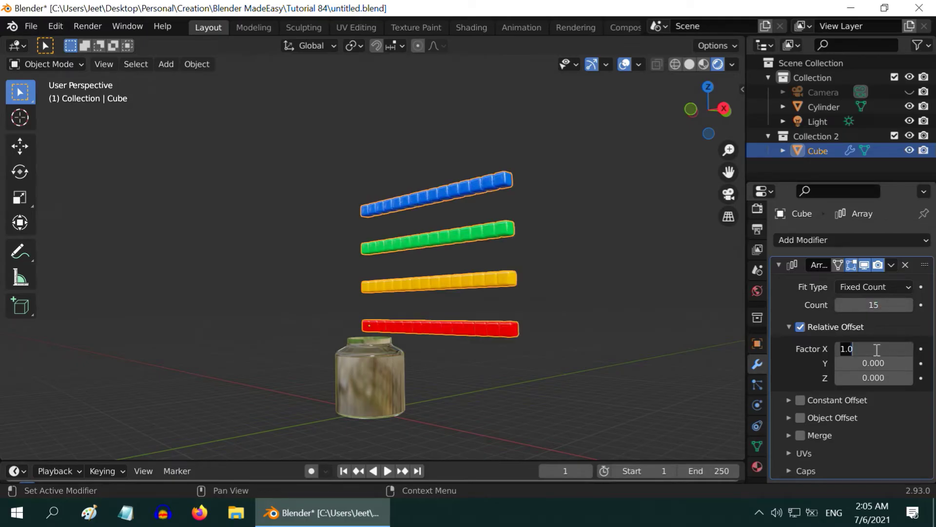
pyautogui.write('0')
pyautogui.press('Return')
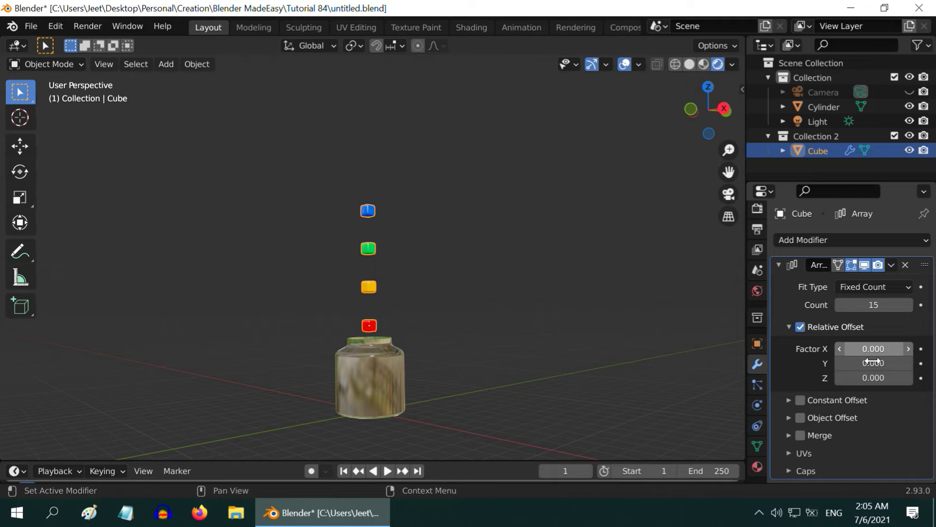
pyautogui.click(873, 377)
pyautogui.write('1.')
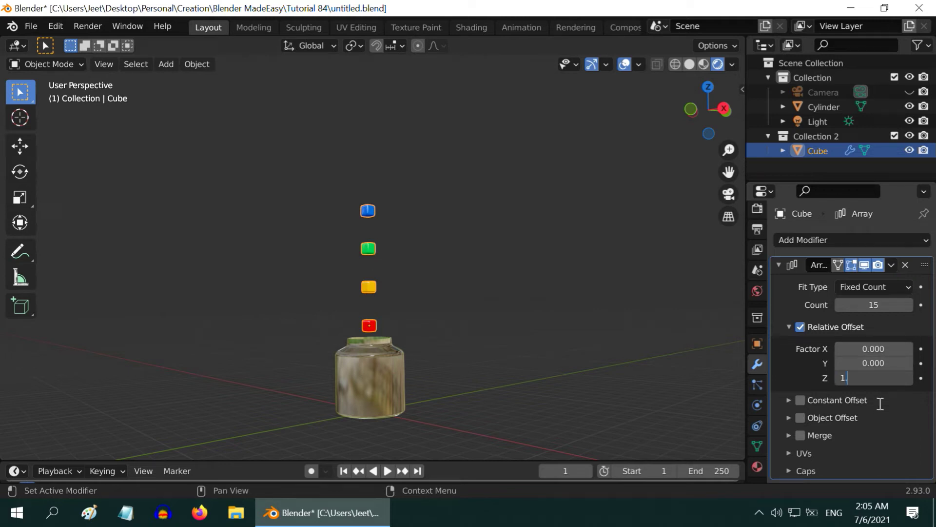
pyautogui.write('5')
pyautogui.press('Return')
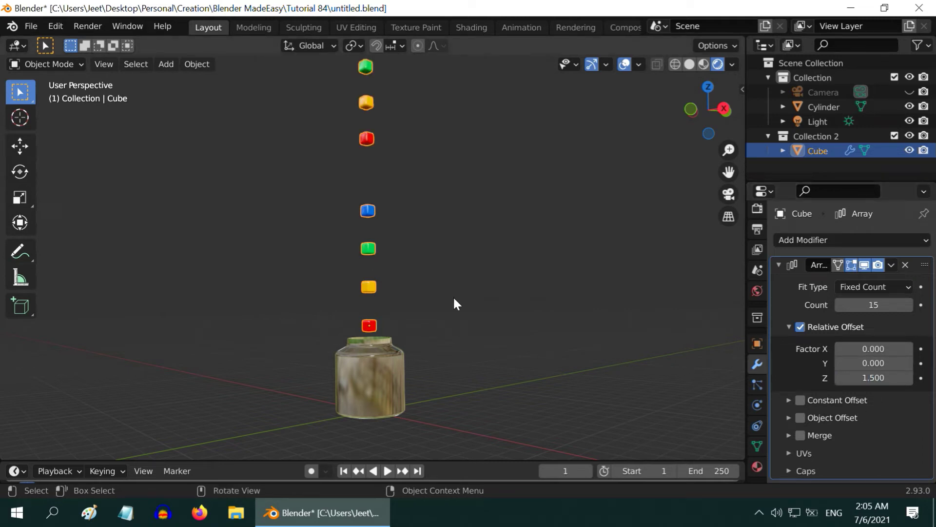
# Apply the Array modifier to the stacked cubes.
pyautogui.scroll(-3, 391, 171)
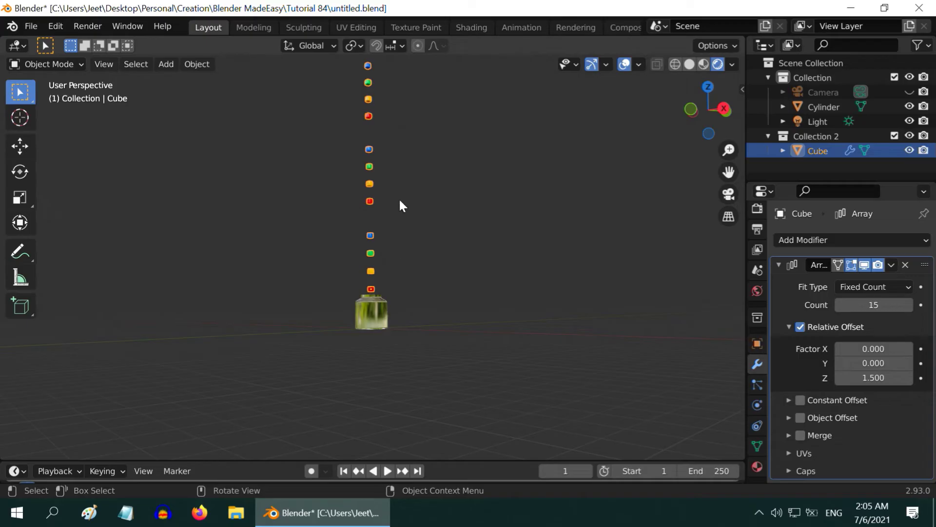
pyautogui.moveTo(399, 205); pyautogui.dragTo(412, 297, button='middle')
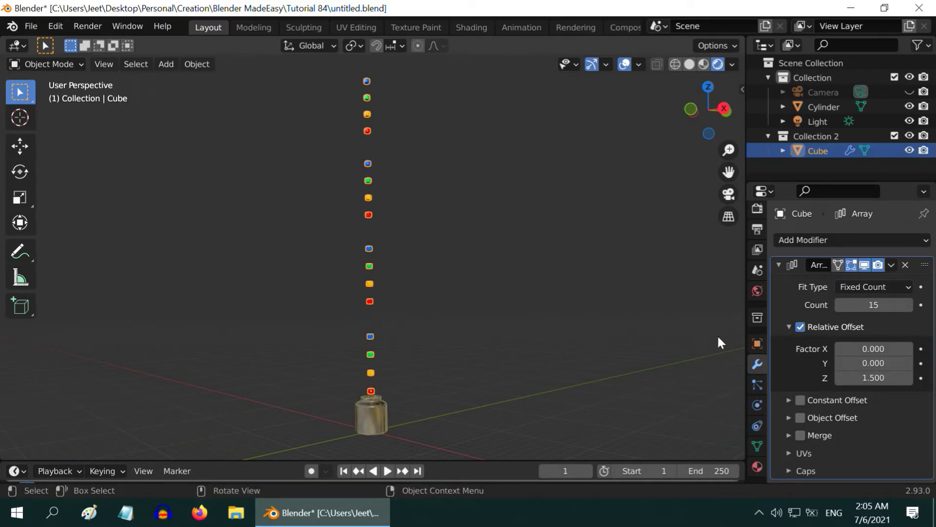
pyautogui.click(891, 264)
pyautogui.click(856, 280)
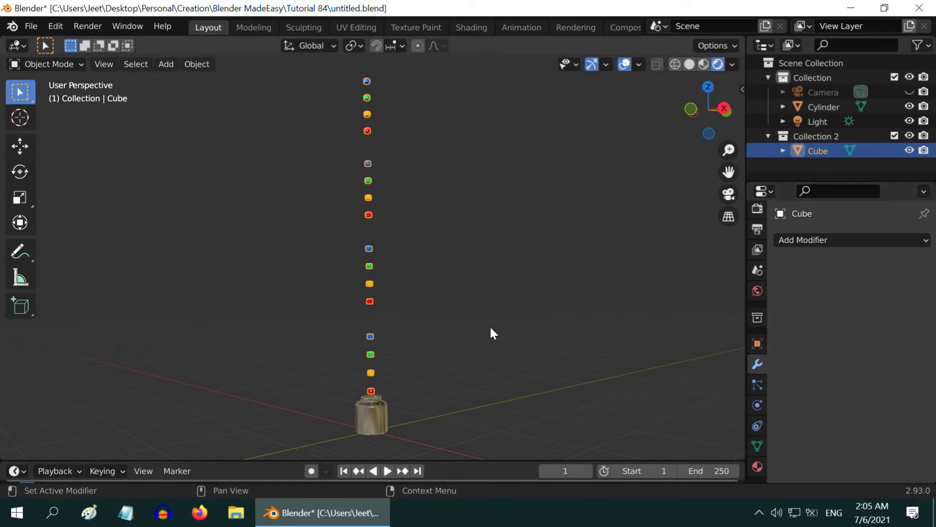
# Enter Edit Mode on the cube stack and separate its mesh by loose parts into individual objects.
pyautogui.click(62, 64)
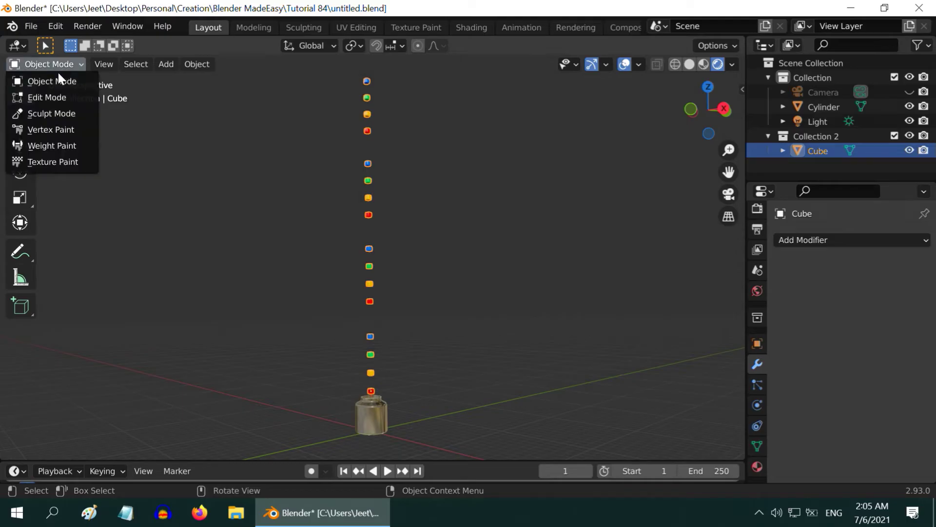
pyautogui.click(56, 95)
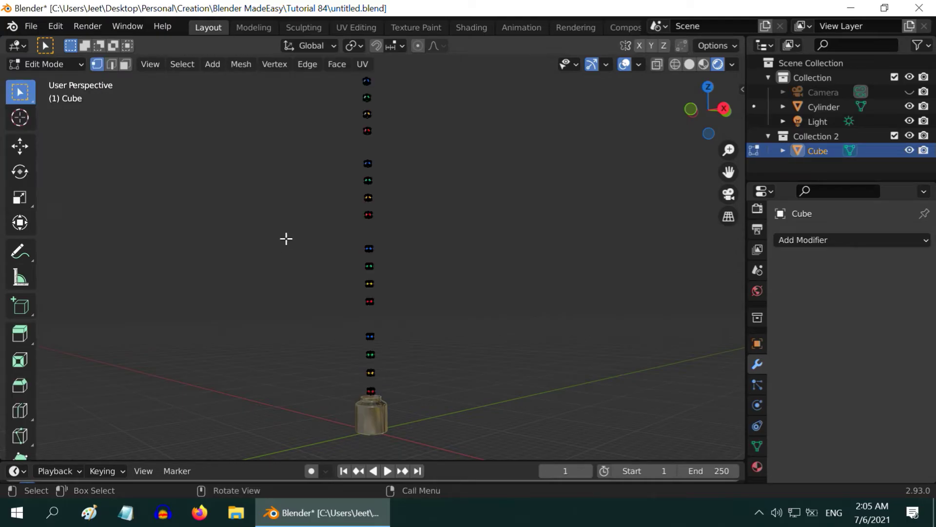
pyautogui.click(242, 65)
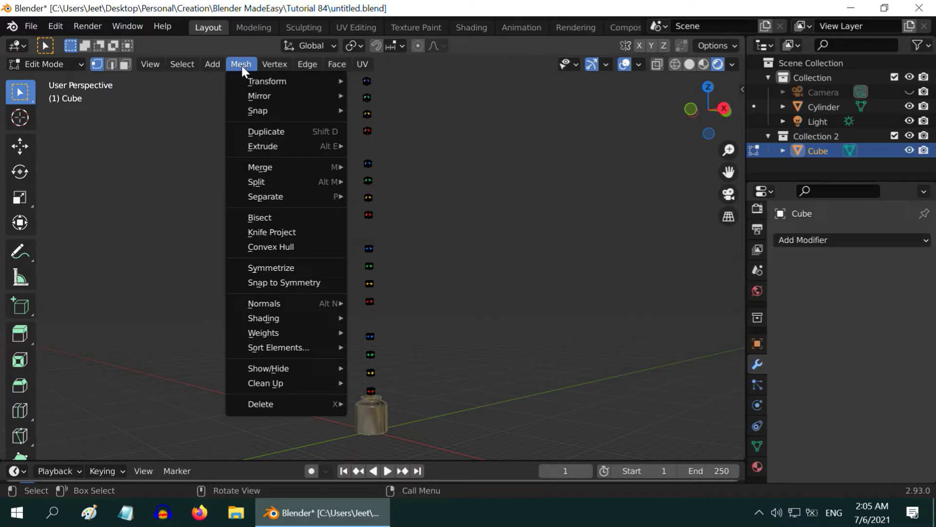
pyautogui.moveTo(266, 196)
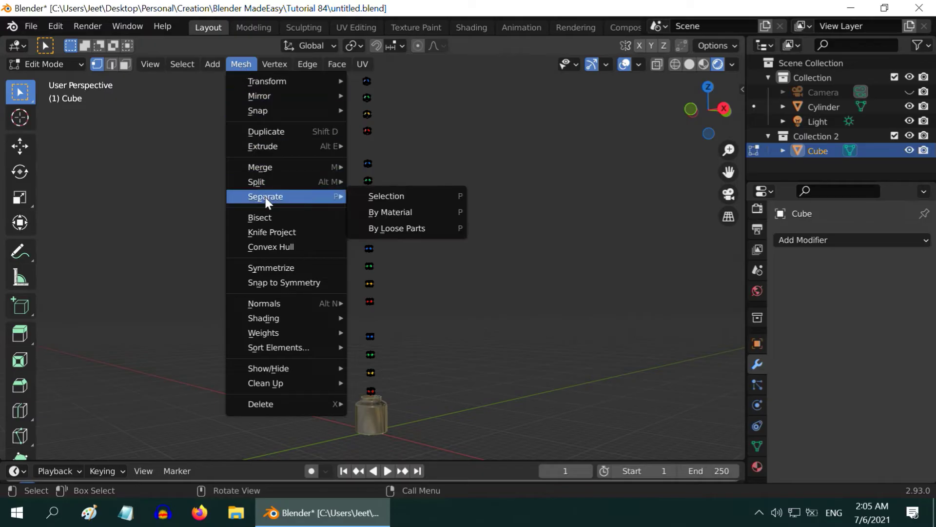
pyautogui.click(438, 226)
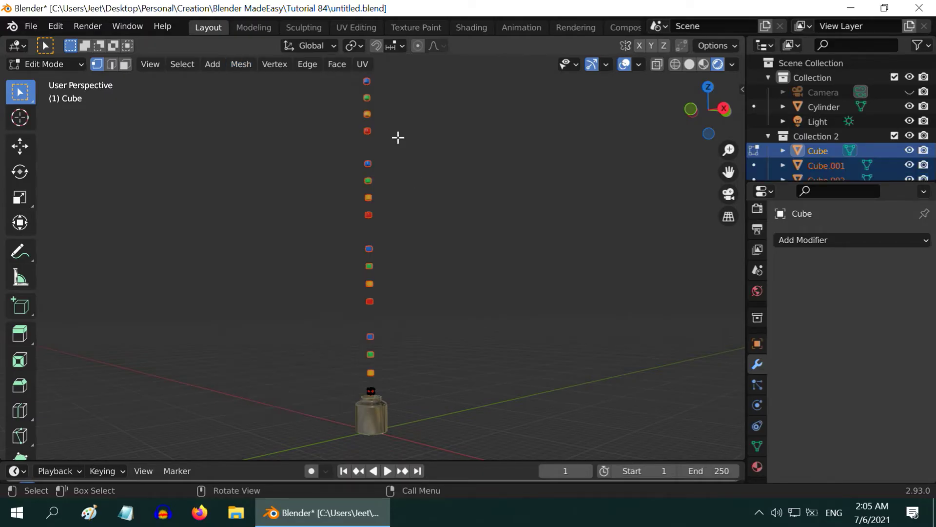
pyautogui.scroll(-8, 870, 145)
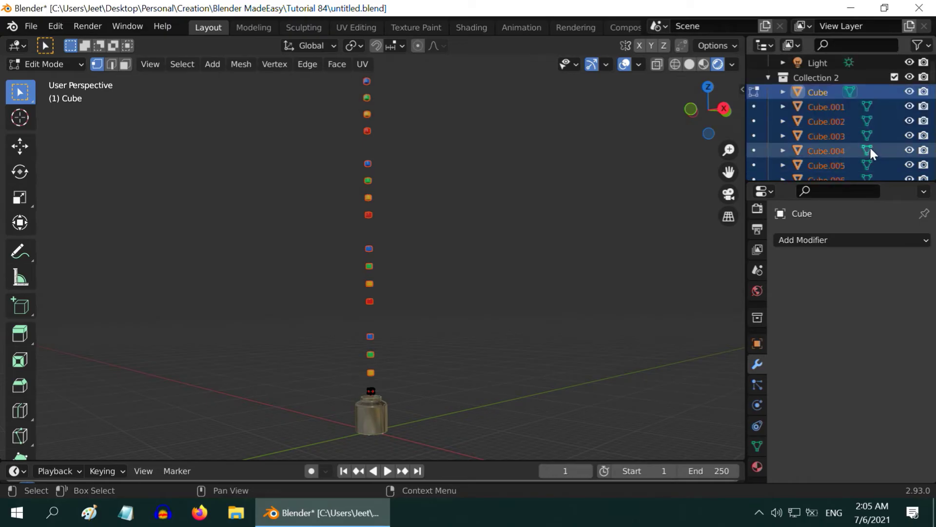
pyautogui.scroll(8, 868, 147)
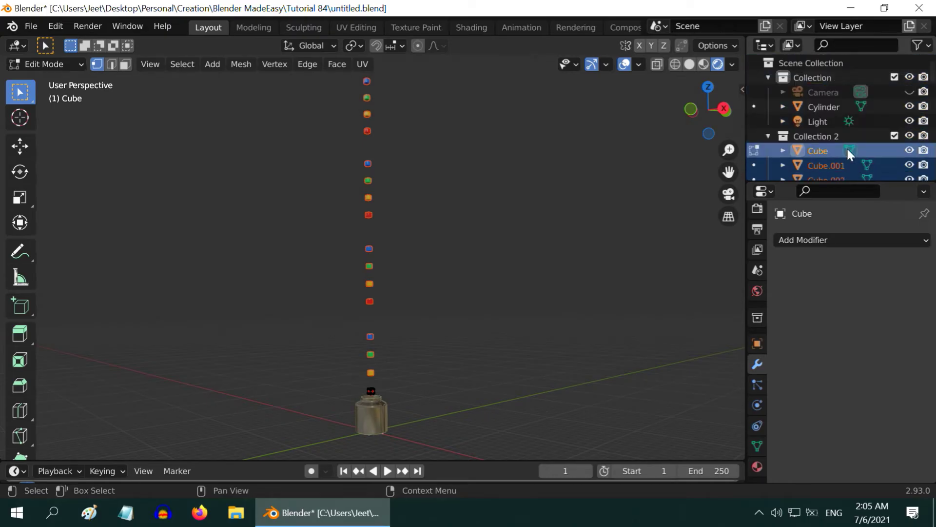
# Return to Object Mode and set each separated cube's origin to its geometry.
pyautogui.click(66, 63)
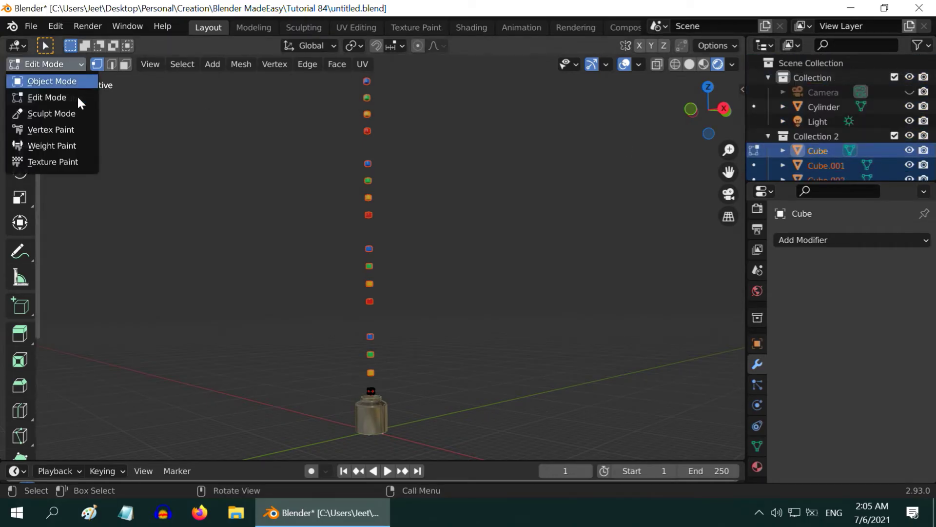
pyautogui.click(73, 82)
pyautogui.click(197, 67)
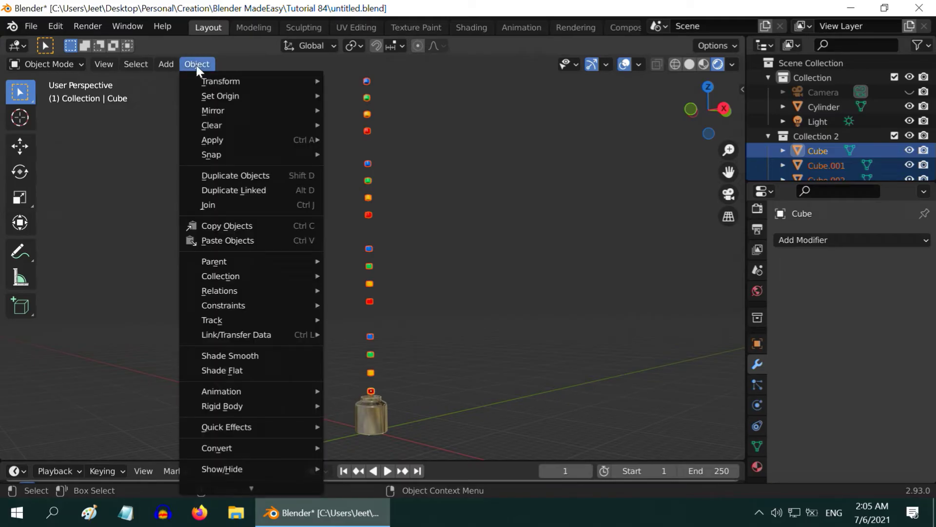
pyautogui.moveTo(200, 99)
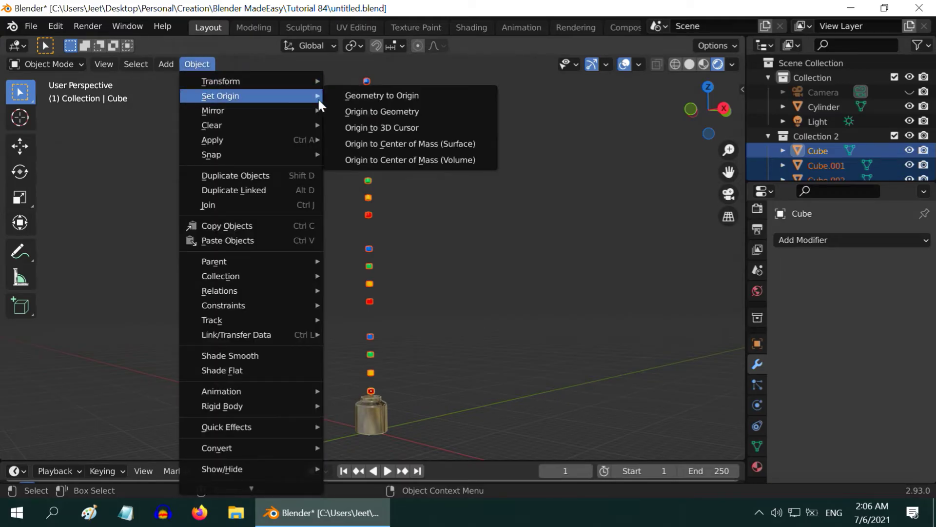
pyautogui.click(394, 109)
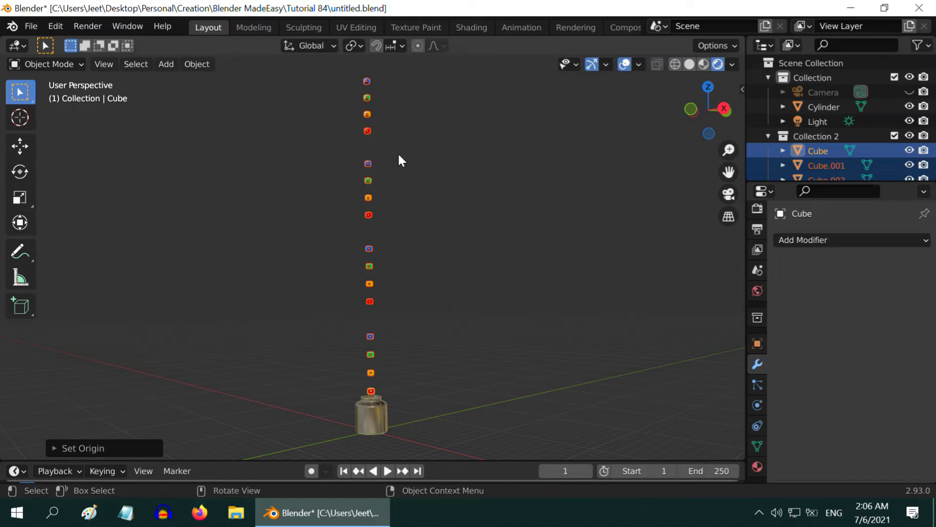
pyautogui.scroll(4, 367, 226)
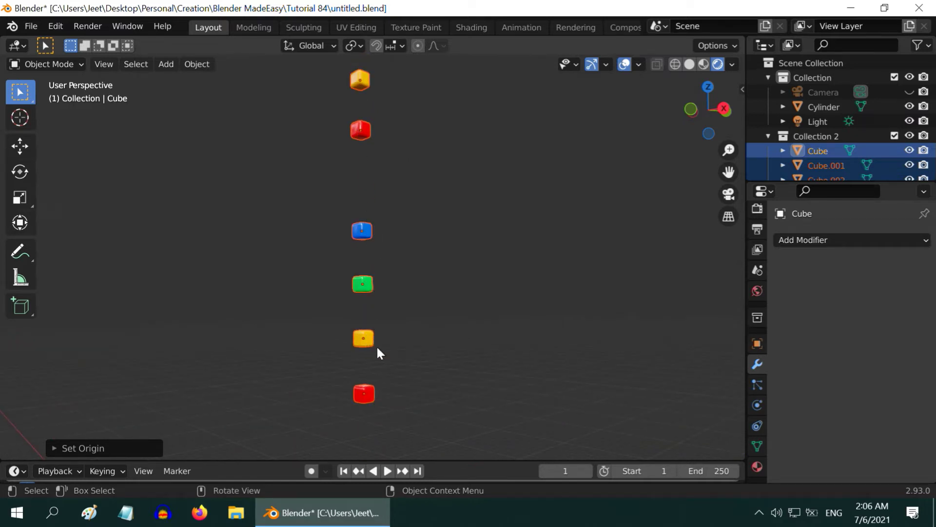
pyautogui.scroll(-5, 380, 358)
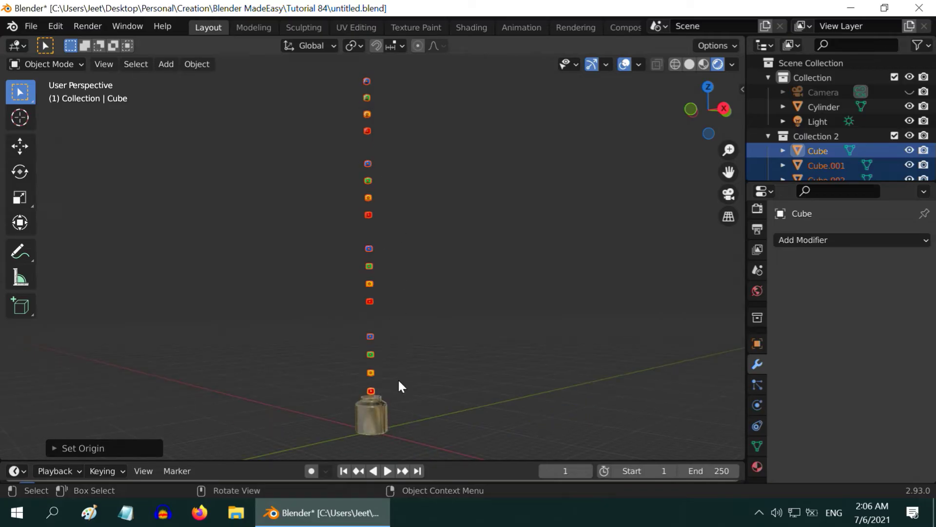
# Select only the lowest red cube above the jar's mouth and add Rigid Body physics to it.
pyautogui.hotkey('alt', 'a')
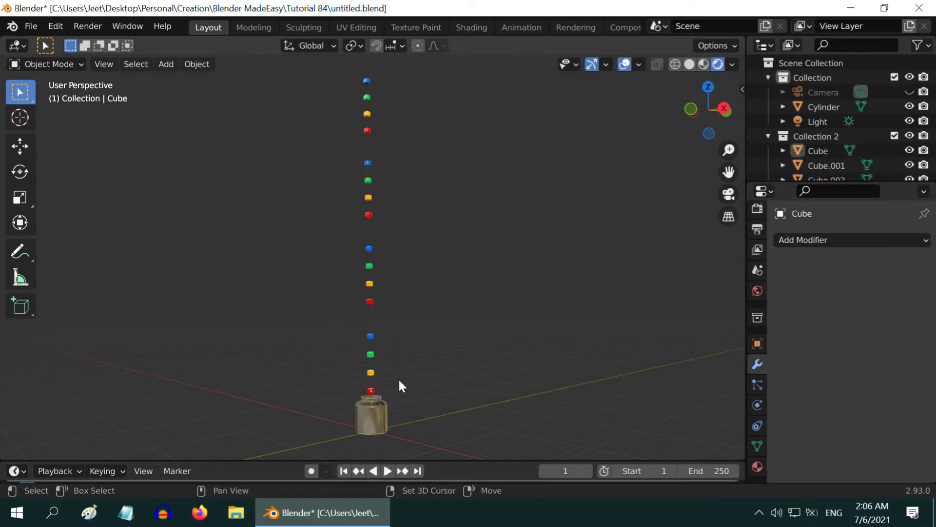
pyautogui.click(371, 391)
pyautogui.press('KP_Decimal')
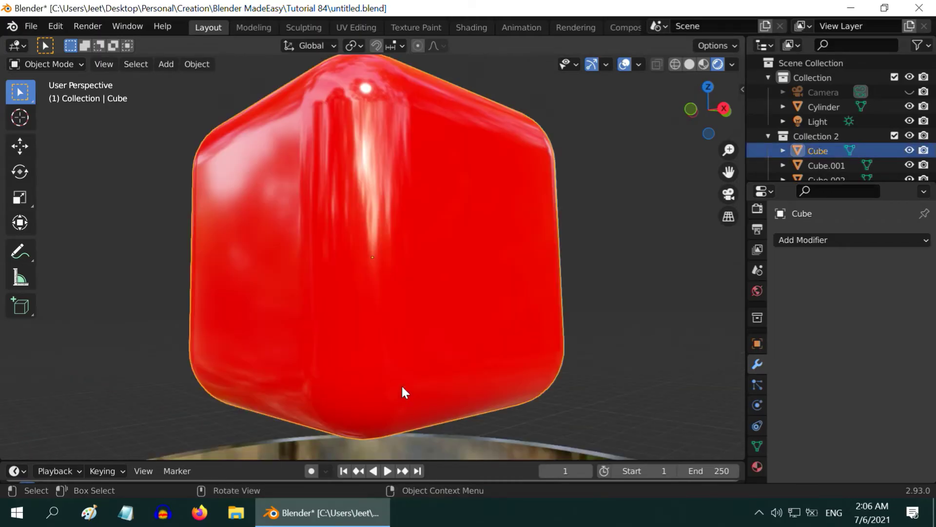
pyautogui.scroll(-2, 399, 353)
pyautogui.scroll(-2, 400, 353)
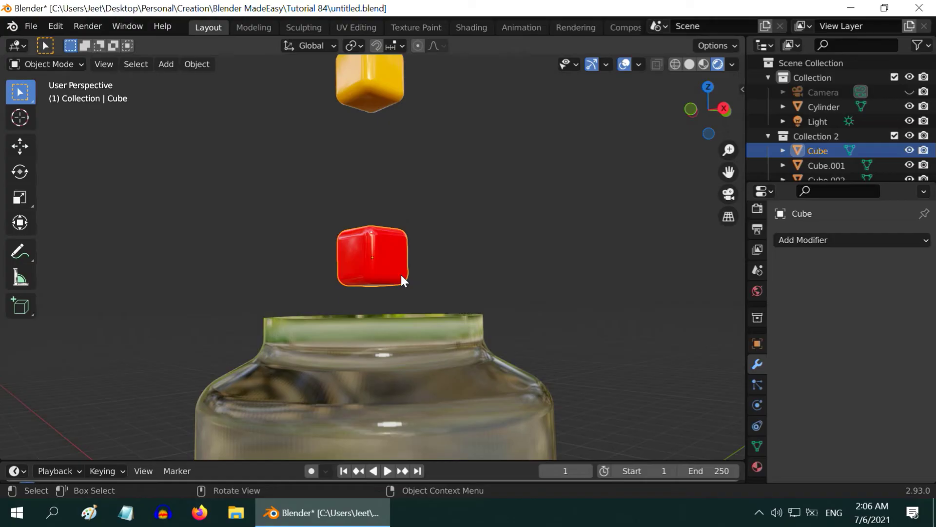
pyautogui.moveTo(400, 353)
pyautogui.mouseDown(button='middle')
pyautogui.moveTo(399, 323)
pyautogui.moveTo(399, 335)
pyautogui.mouseUp(button='middle')
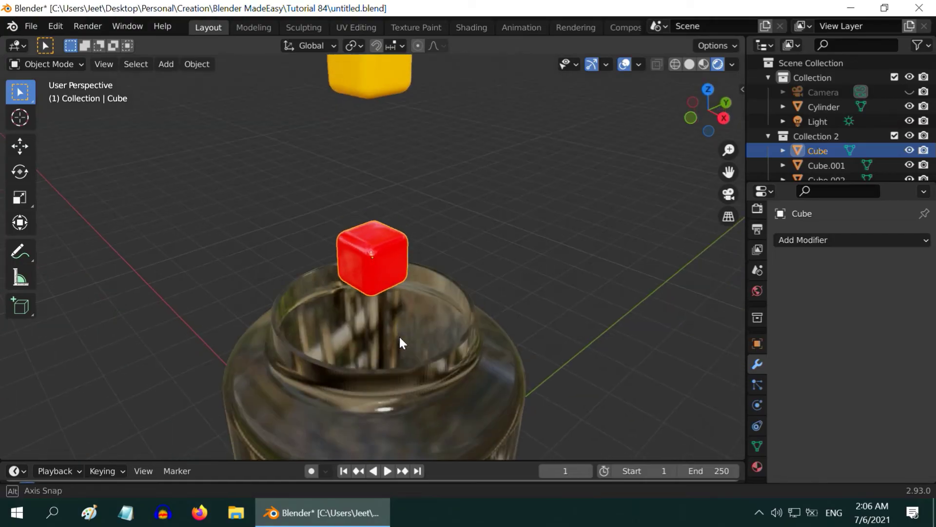
pyautogui.click(757, 406)
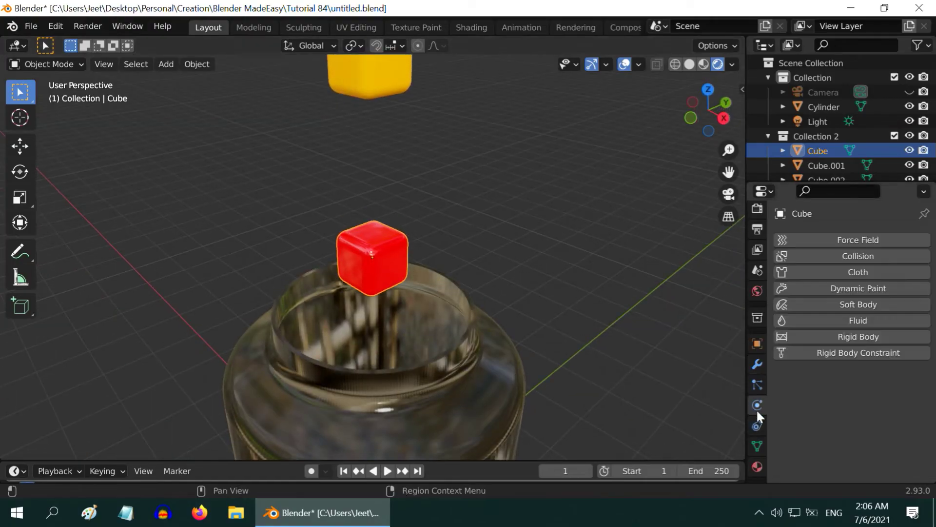
pyautogui.click(863, 338)
# Set the red cube's rigid body collision shape to Box and its bounciness to 0.5.
pyautogui.scroll(-5, 852, 398)
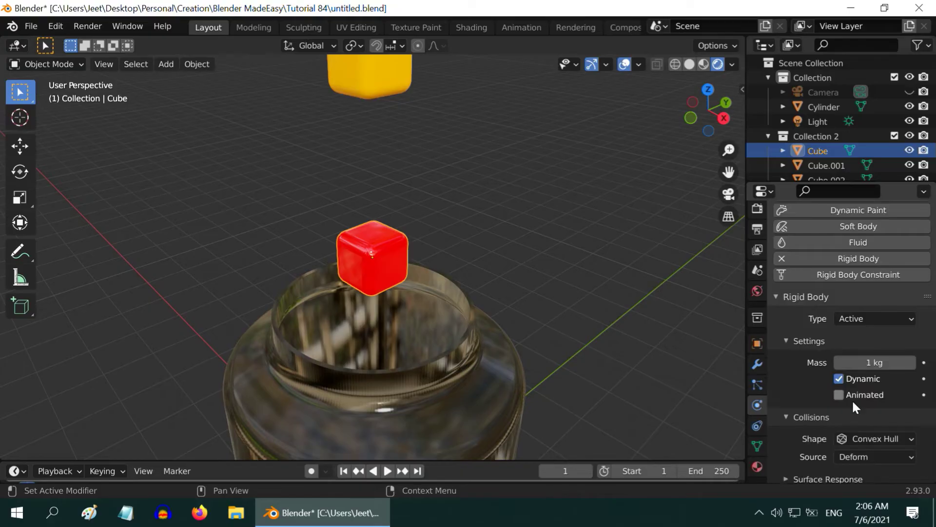
pyautogui.scroll(-1, 853, 400)
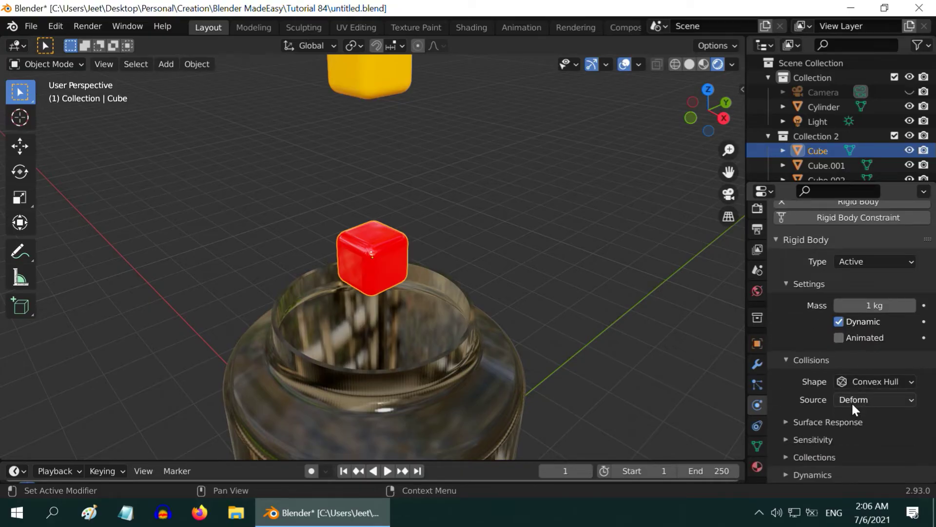
pyautogui.click(865, 379)
pyautogui.click(848, 367)
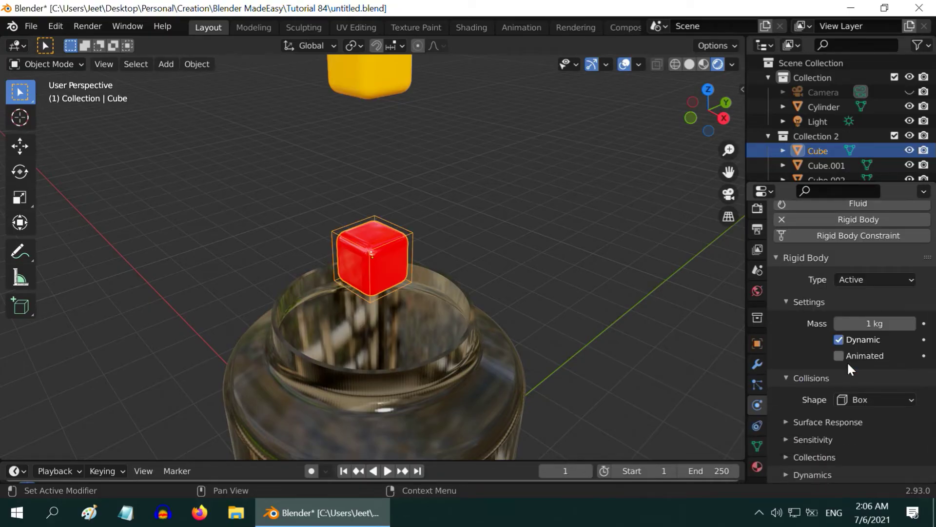
pyautogui.click(786, 422)
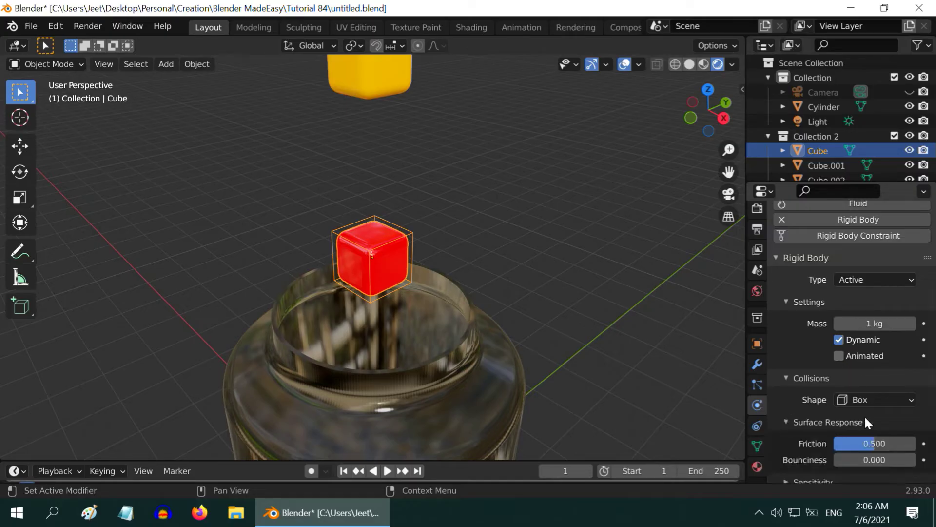
pyautogui.click(883, 459)
pyautogui.press('BackSpace')
pyautogui.write('.5')
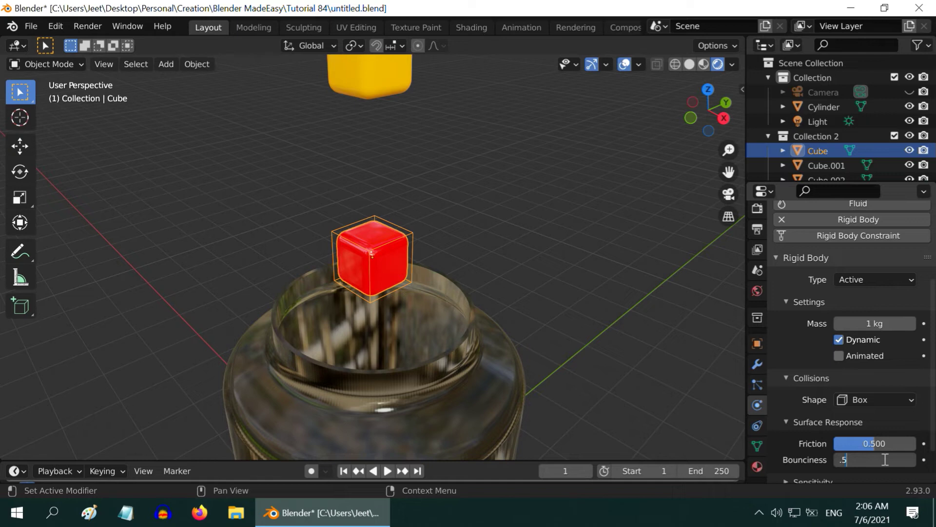
pyautogui.press('Return')
# Select all the other cubes with the lowest red cube as active, and copy its rigid body settings to them.
pyautogui.scroll(-3, 373, 262)
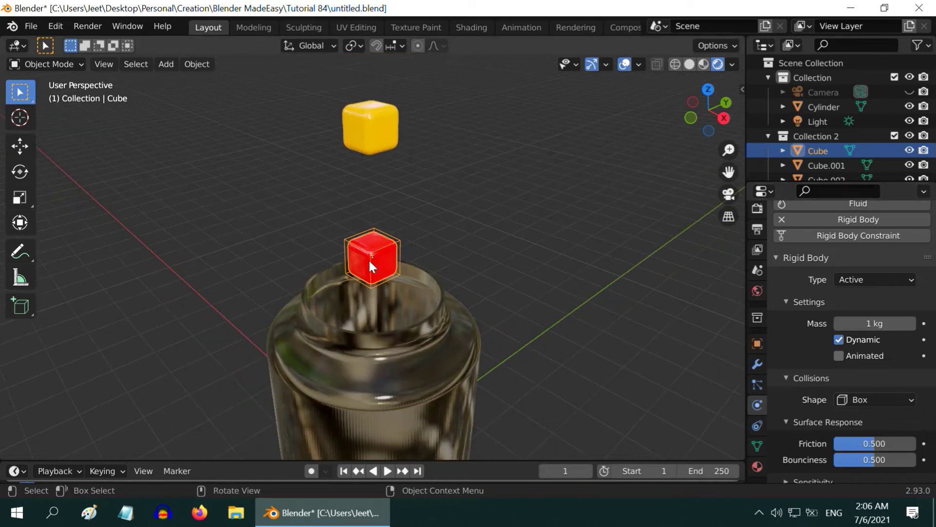
pyautogui.scroll(-5, 379, 205)
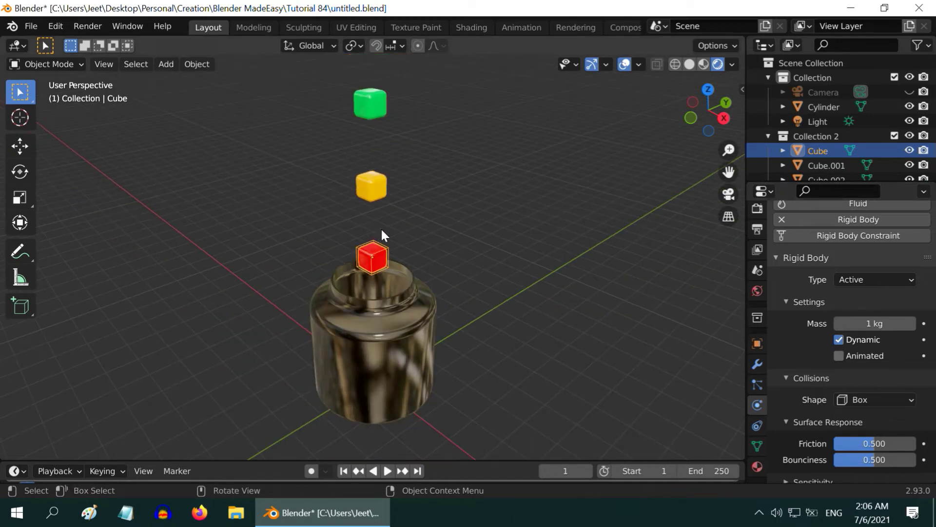
pyautogui.press('KP_1')
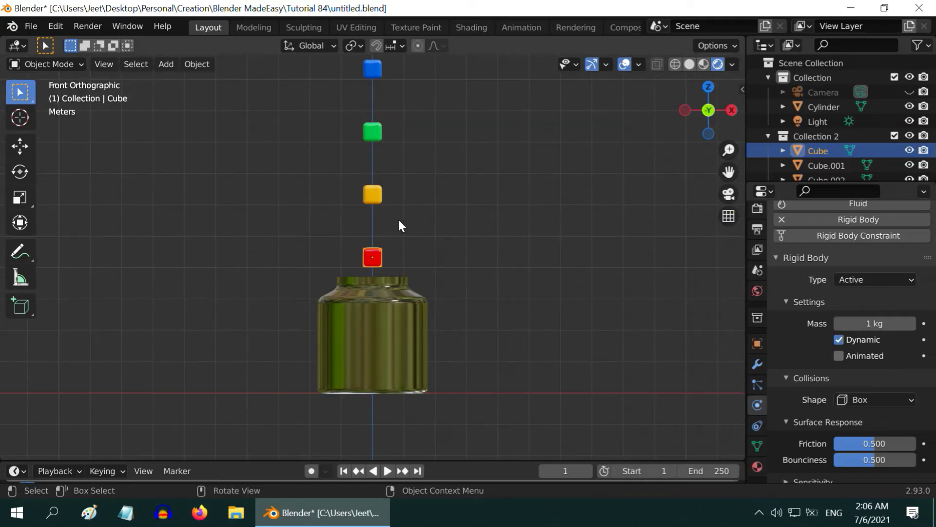
pyautogui.scroll(-2, 398, 222)
pyautogui.keyDown('shift'); pyautogui.scroll(5, 407, 198); pyautogui.keyUp('shift')
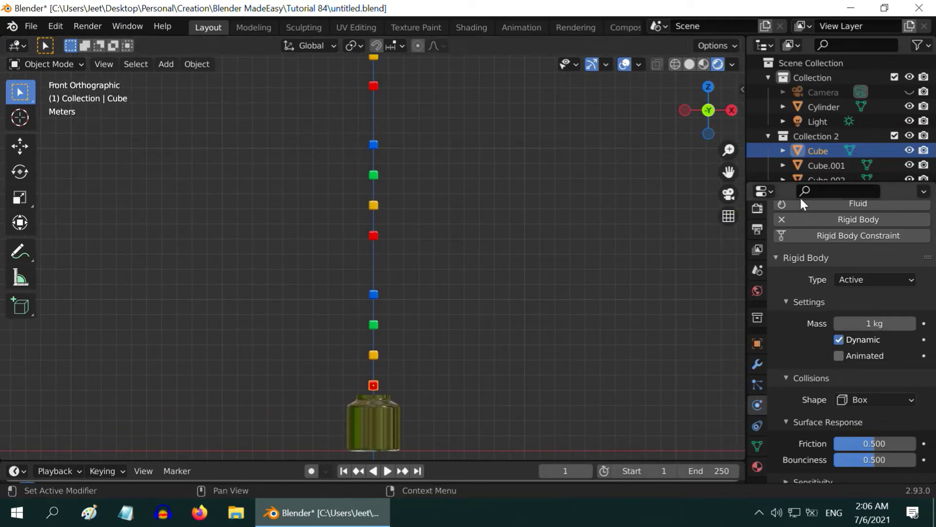
pyautogui.moveTo(841, 187); pyautogui.dragTo(841, 282)
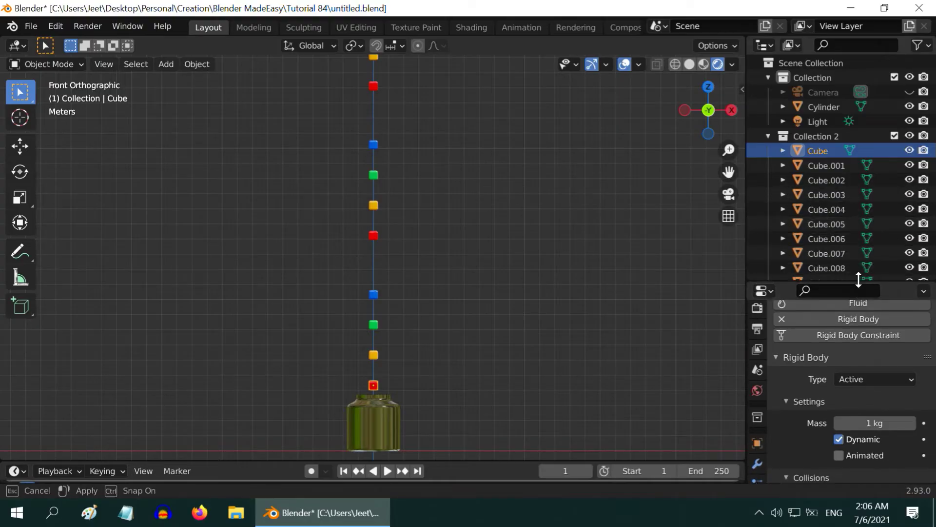
pyautogui.click(832, 166)
pyautogui.scroll(-15, 842, 202)
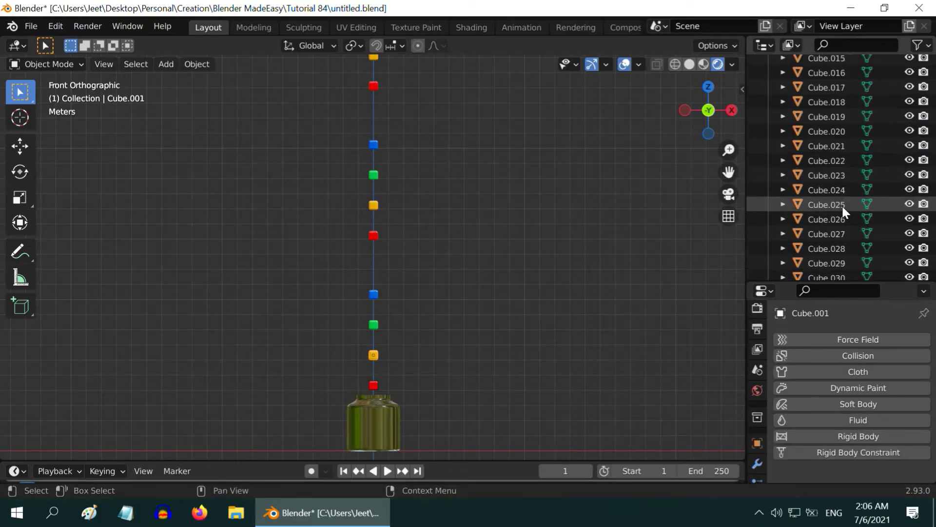
pyautogui.scroll(-8, 842, 203)
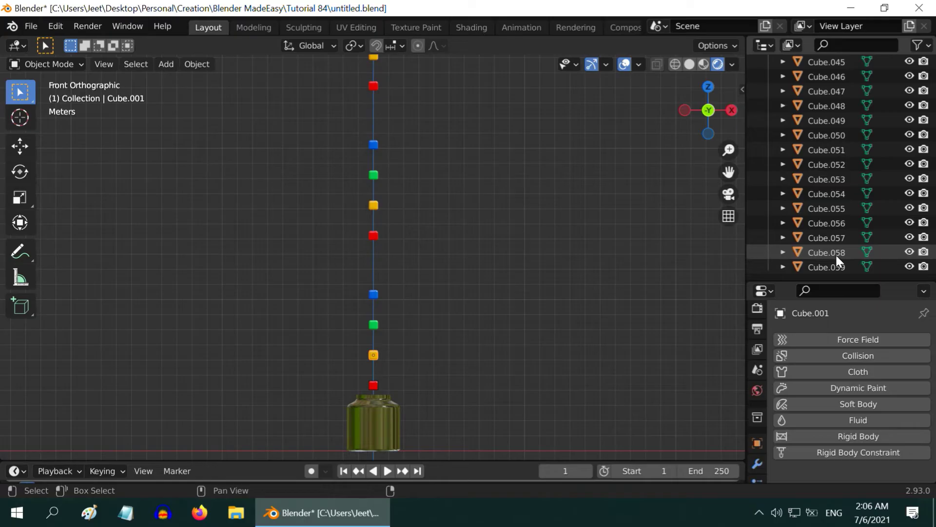
pyautogui.keyDown('shift'); pyautogui.click(835, 267); pyautogui.keyUp('shift')
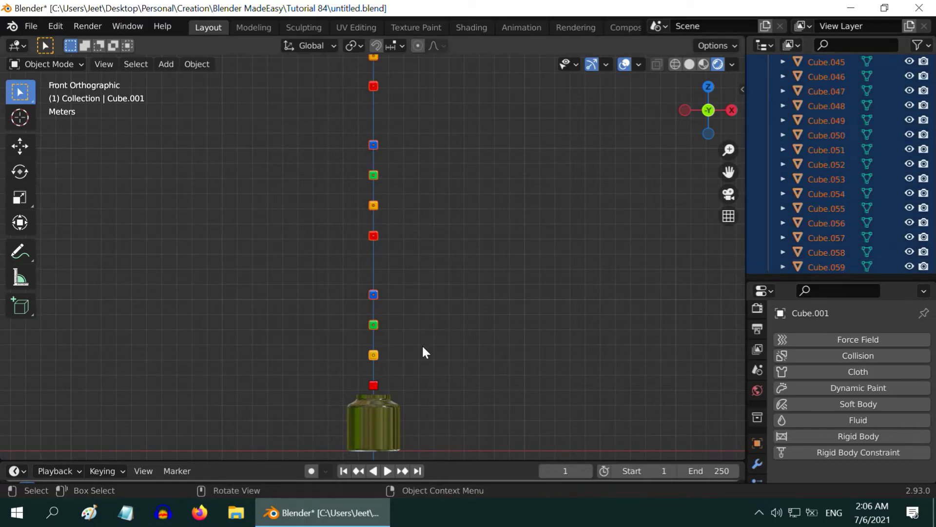
pyautogui.keyDown('shift'); pyautogui.click(374, 384); pyautogui.keyUp('shift')
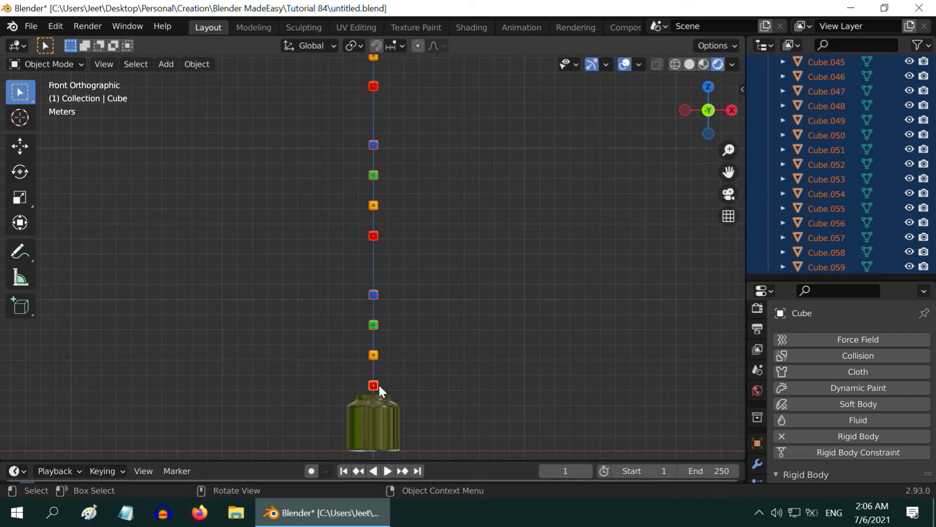
pyautogui.click(192, 66)
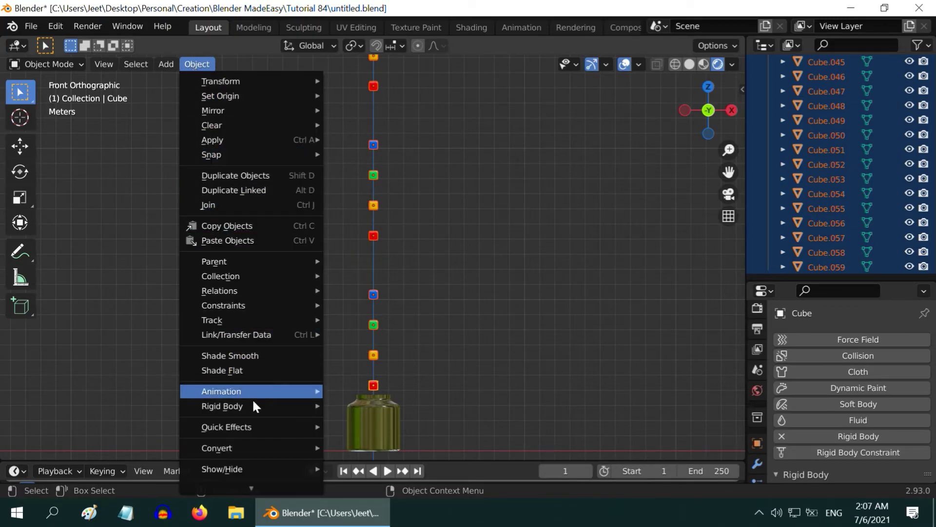
pyautogui.moveTo(254, 403)
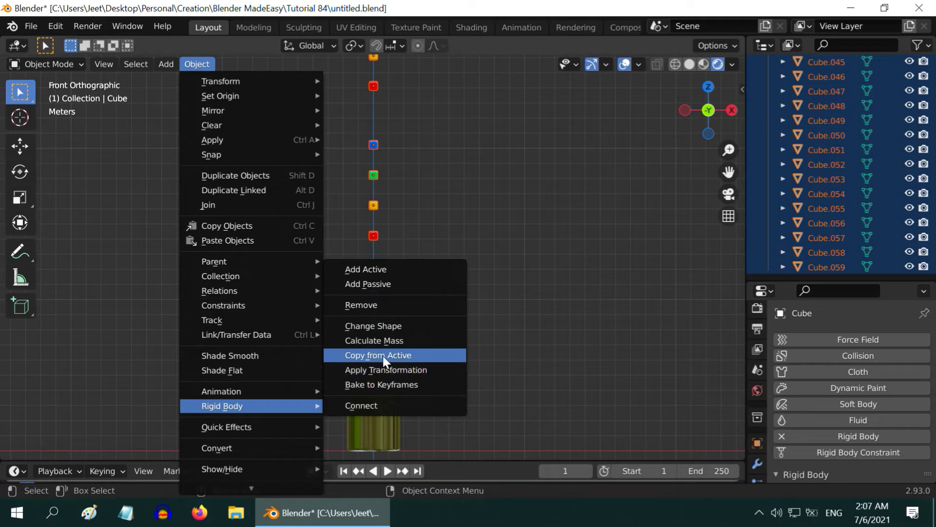
pyautogui.click(407, 355)
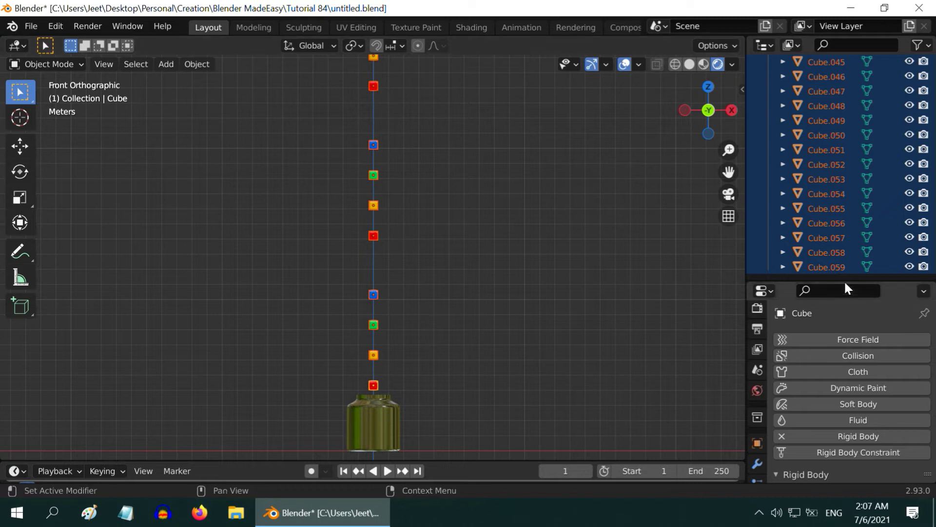
# Shrink the object list back to its smaller height and collapse Collection 2.
pyautogui.moveTo(848, 276); pyautogui.dragTo(848, 180)
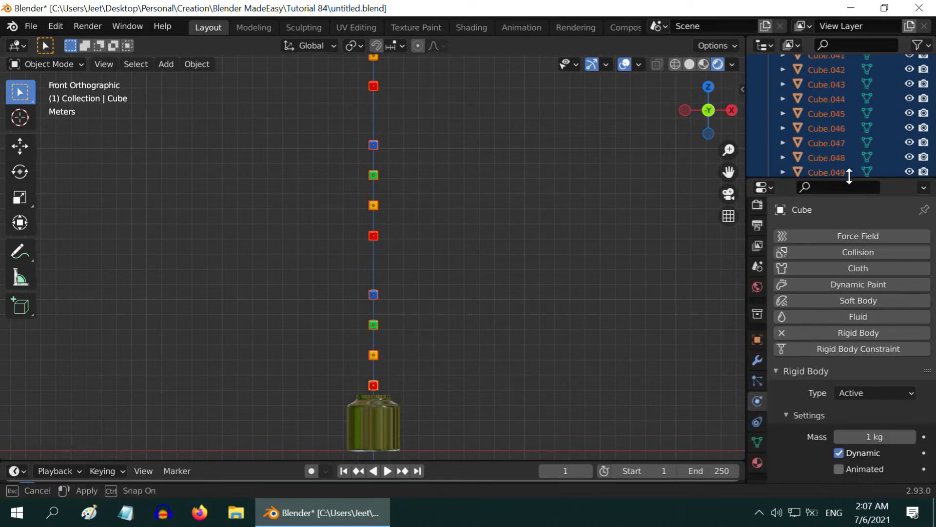
pyautogui.scroll(10, 848, 130)
pyautogui.scroll(8, 844, 133)
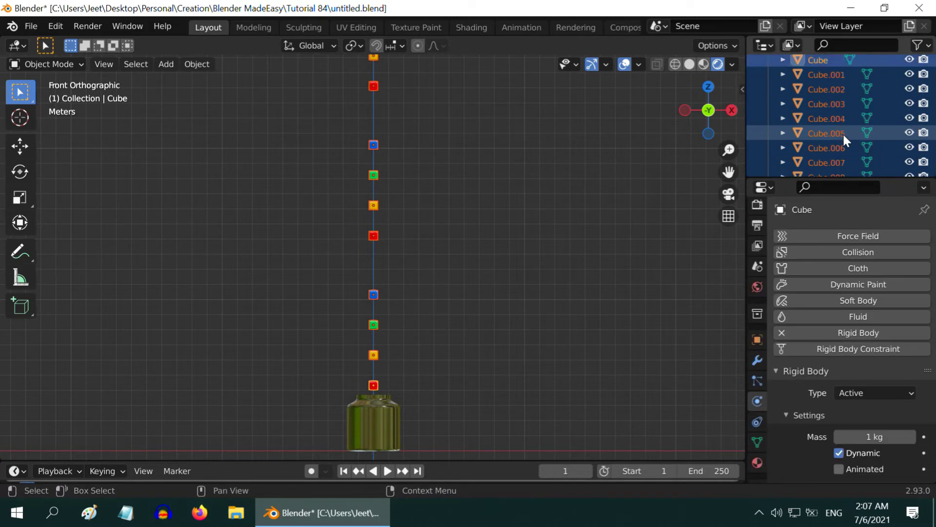
pyautogui.click(769, 137)
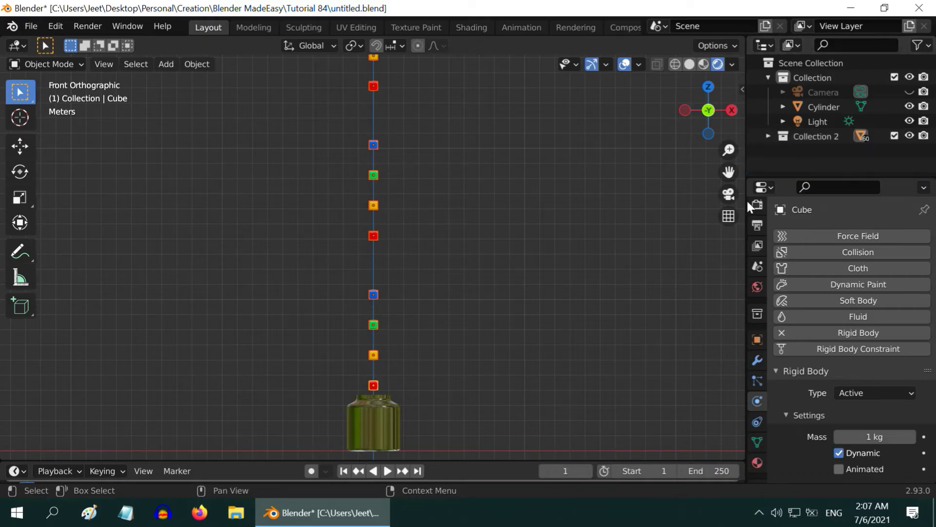
# Add Rigid Body physics to the glass jar and set its type to Passive.
pyautogui.click(386, 414)
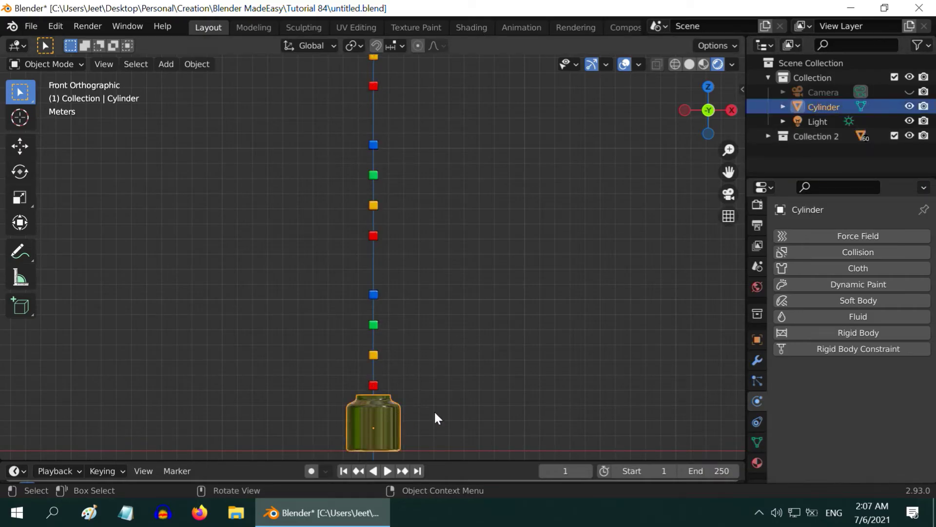
pyautogui.press('KP_Decimal')
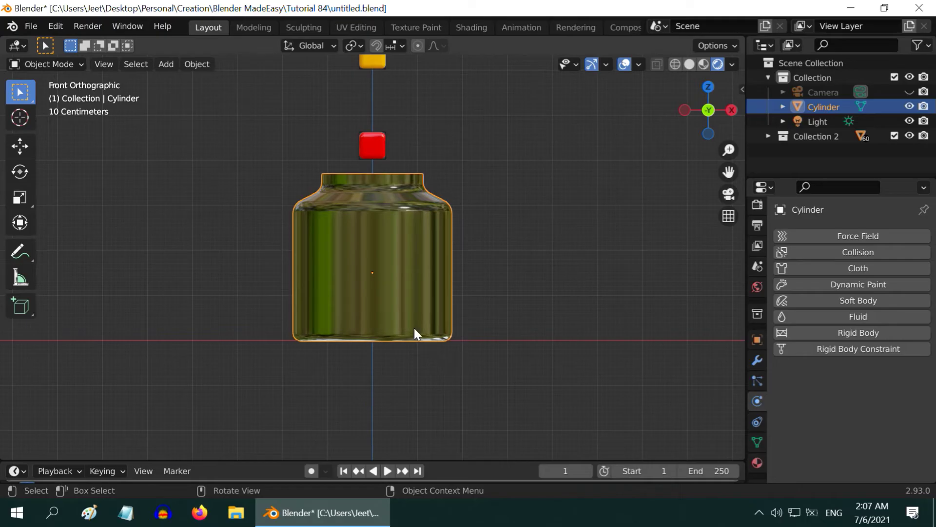
pyautogui.moveTo(414, 327); pyautogui.dragTo(443, 372, button='middle')
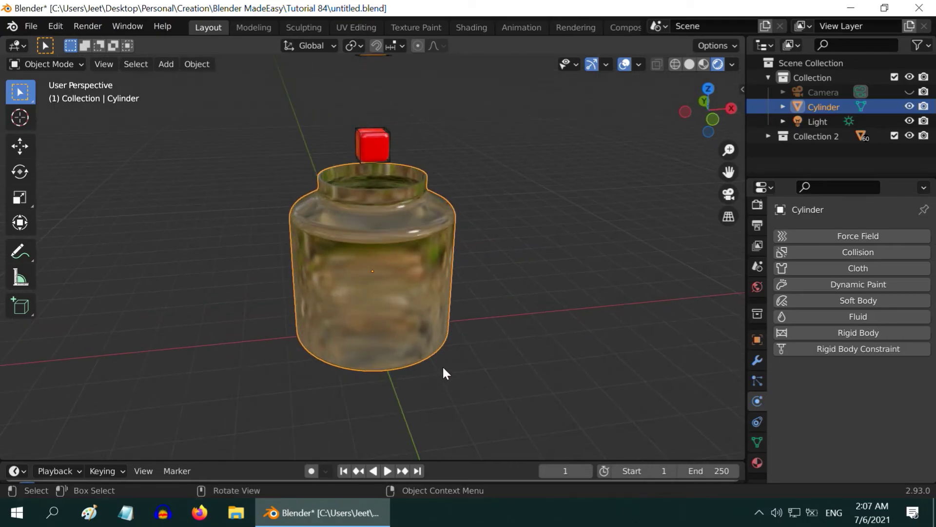
pyautogui.click(852, 333)
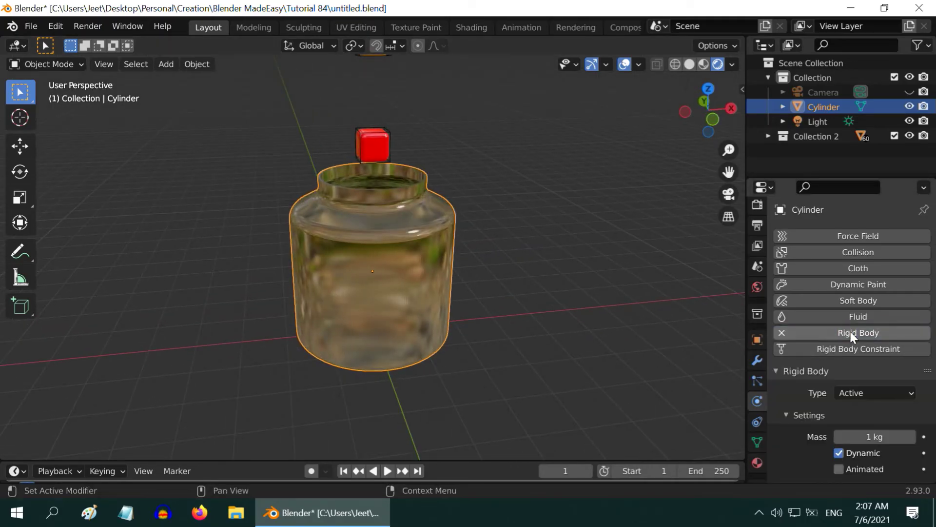
pyautogui.click(869, 392)
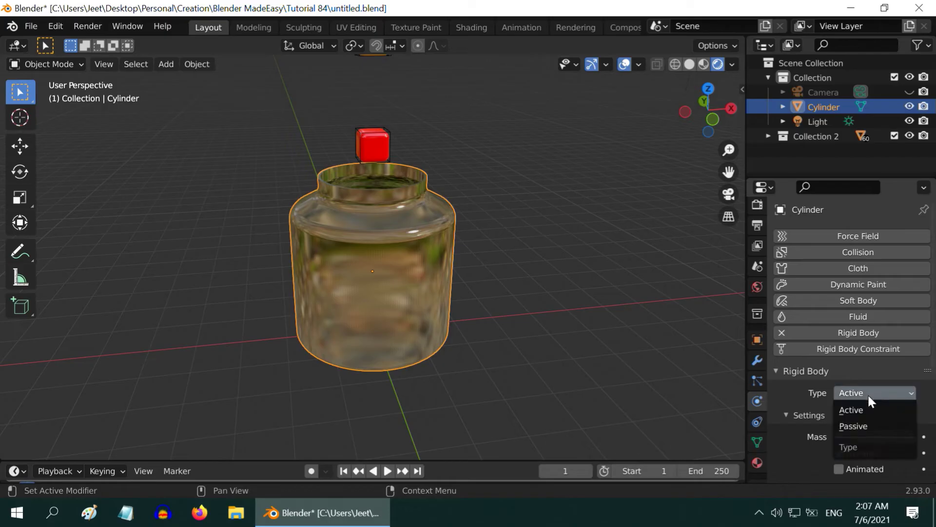
pyautogui.click(868, 426)
pyautogui.scroll(-3, 880, 421)
pyautogui.scroll(-2, 879, 416)
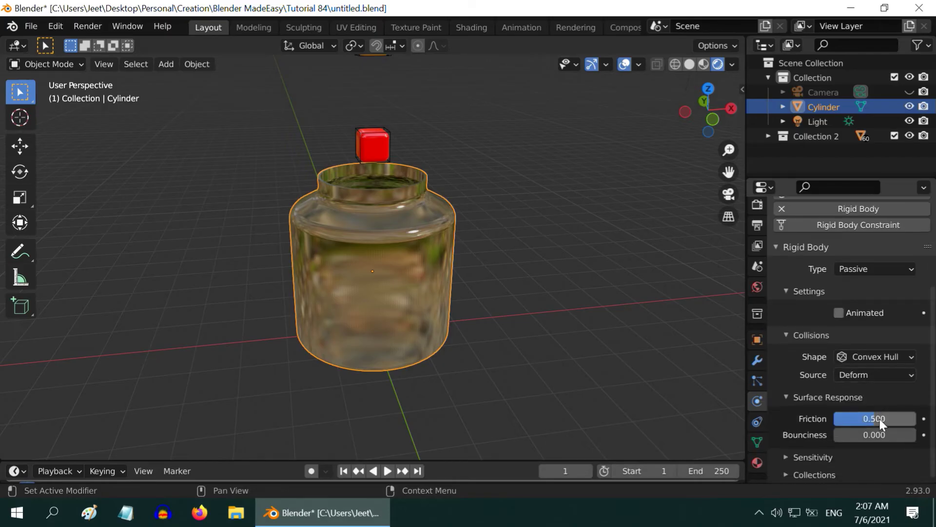
# Set the jar's rigid body collision shape to Mesh and its bounciness to 0.5, and deselect the jar.
pyautogui.click(873, 356)
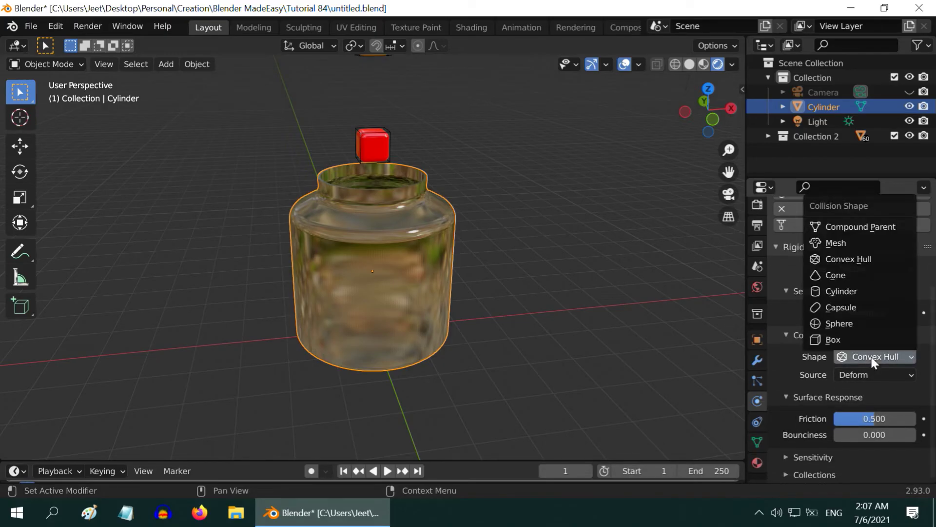
pyautogui.click(854, 242)
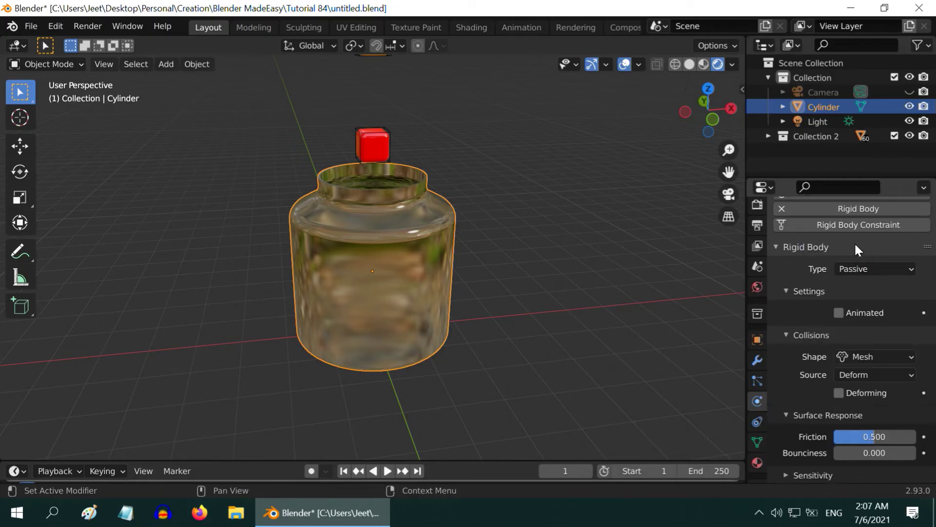
pyautogui.click(873, 452)
pyautogui.write('0.5')
pyautogui.press('Return')
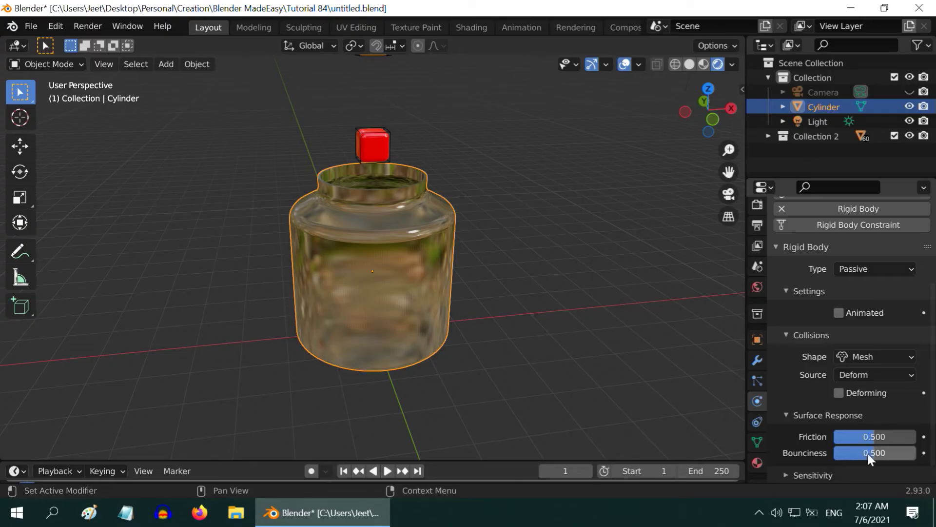
pyautogui.moveTo(504, 379); pyautogui.dragTo(444, 350, button='middle')
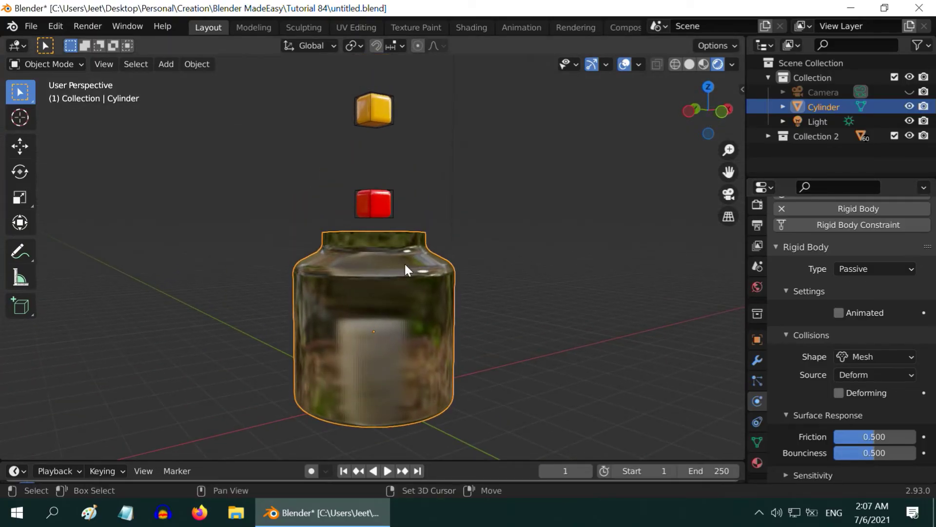
pyautogui.click(493, 391)
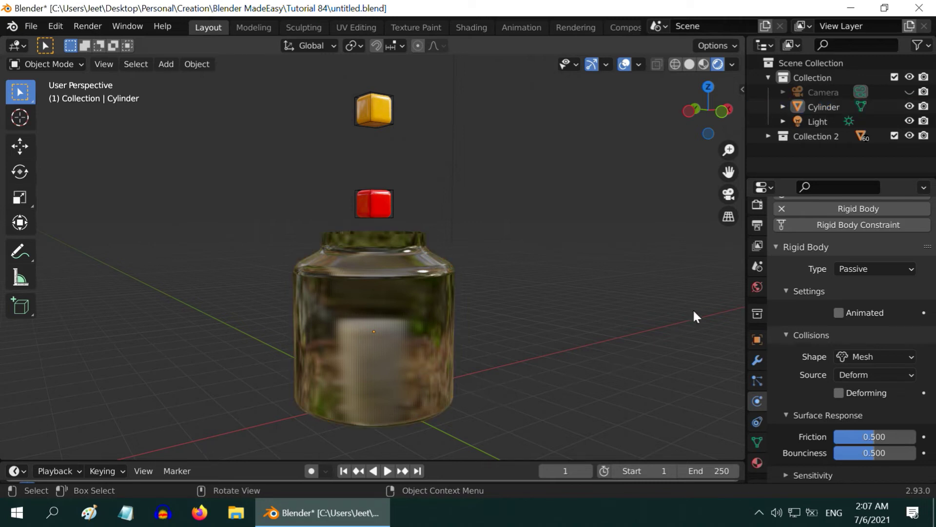
# Set the scene's Rigid Body World speed to 2.
pyautogui.click(758, 266)
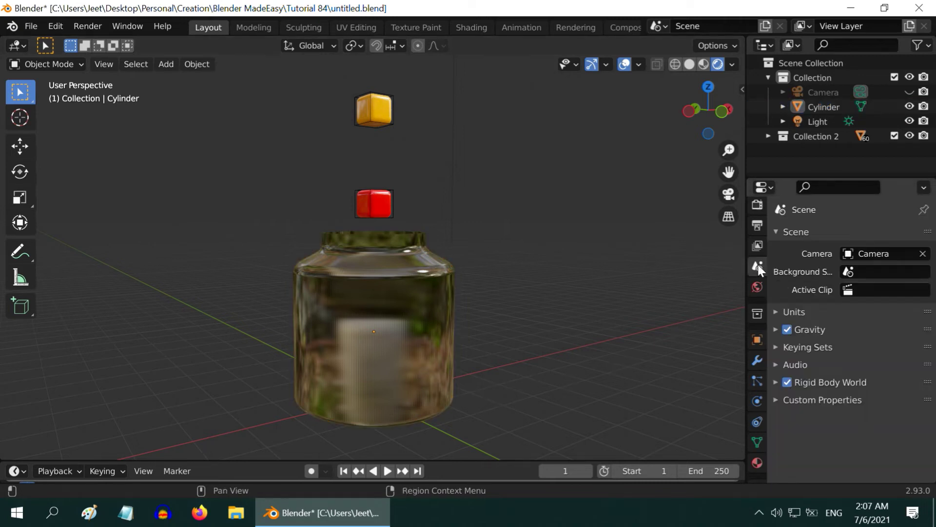
pyautogui.click(777, 382)
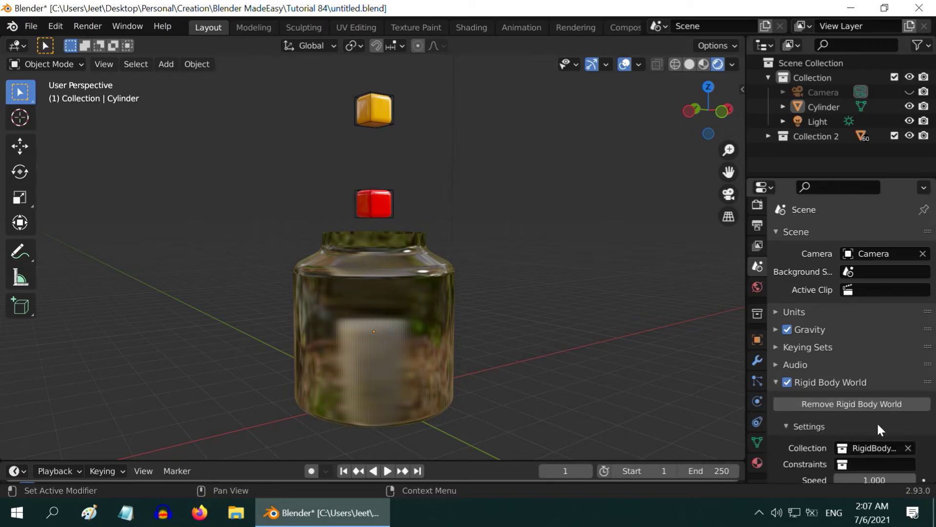
pyautogui.scroll(-2, 880, 426)
pyautogui.scroll(-3, 880, 426)
pyautogui.doubleClick(880, 369)
pyautogui.write('1.0')
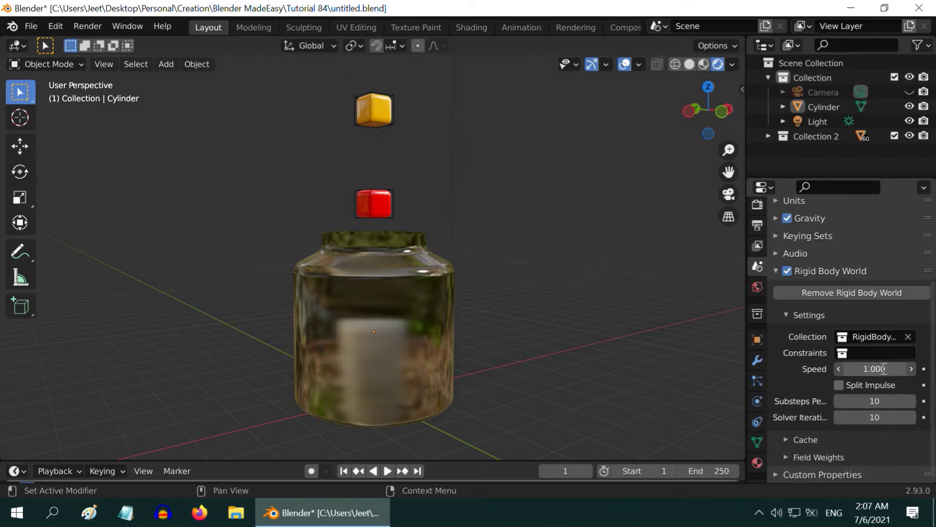
pyautogui.press('BackSpace')
pyautogui.press('BackSpace')
pyautogui.press('BackSpace')
pyautogui.write('2')
pyautogui.press('Return')
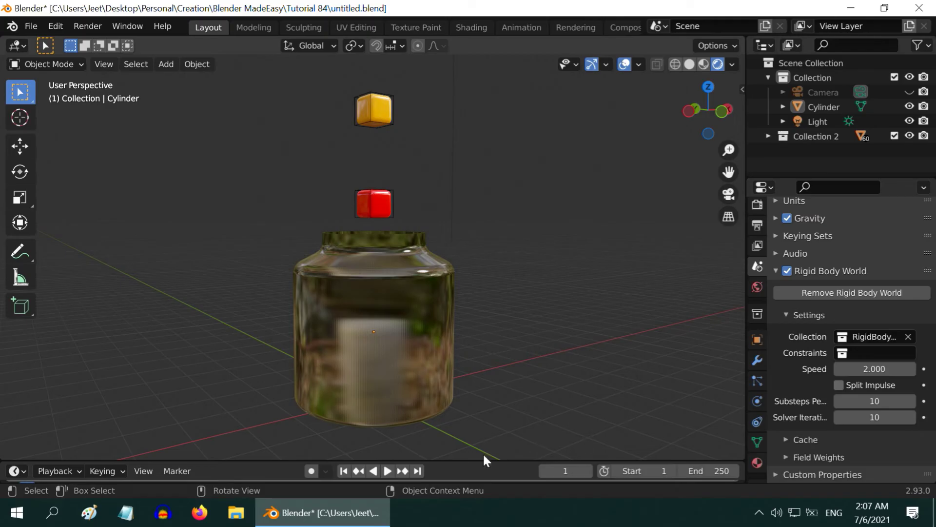
# Play the simulation until the cubes fill the jar, pause it at about frame 84, and save the file.
pyautogui.click(388, 470)
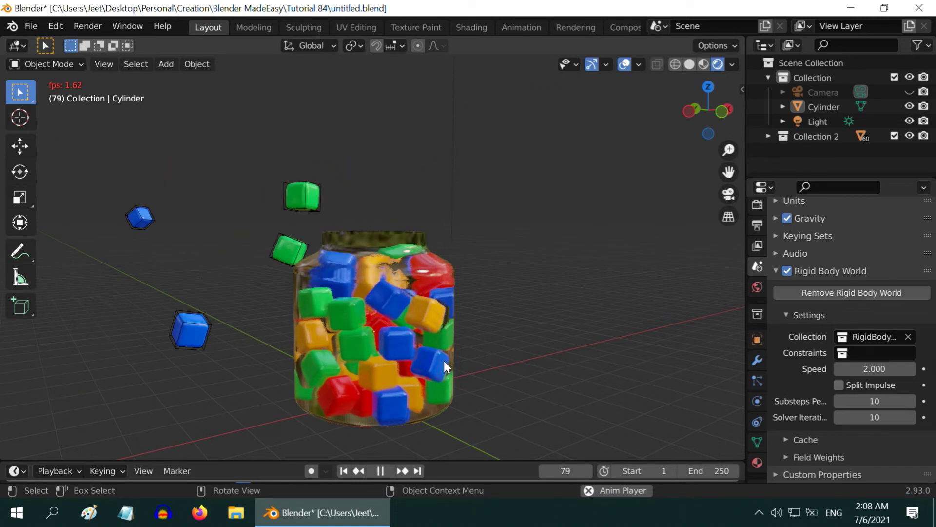
pyautogui.click(385, 469)
pyautogui.scroll(-3, 411, 414)
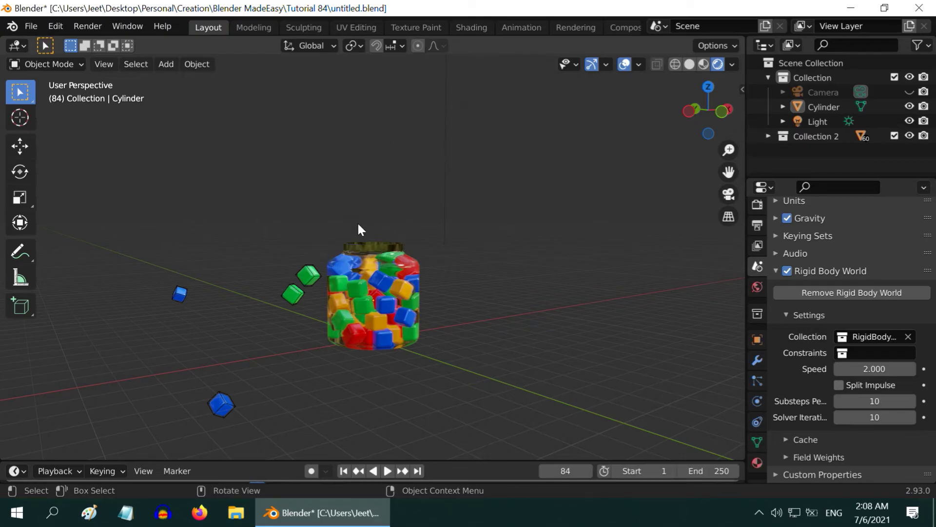
pyautogui.scroll(3, 385, 234)
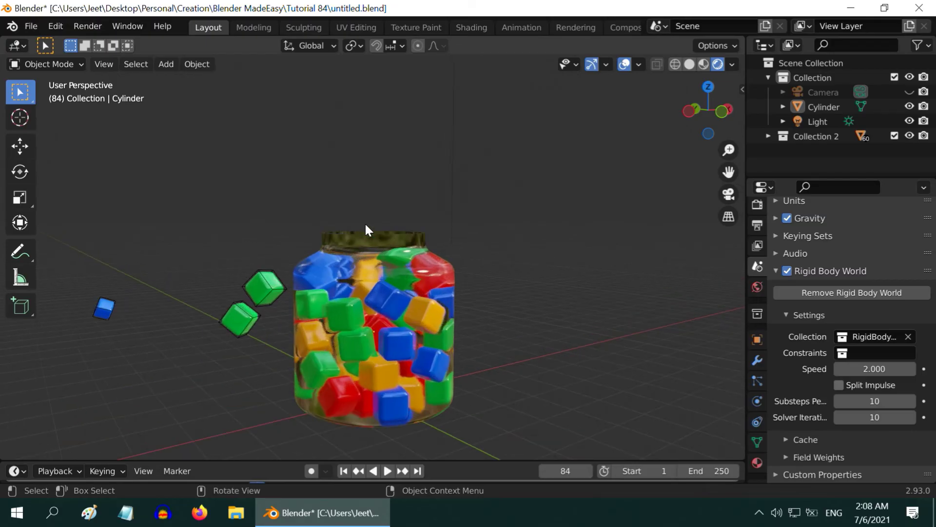
pyautogui.hotkey('ctrl', 's')
# Add a new cylinder mesh to the scene.
pyautogui.click(166, 65)
pyautogui.moveTo(175, 81)
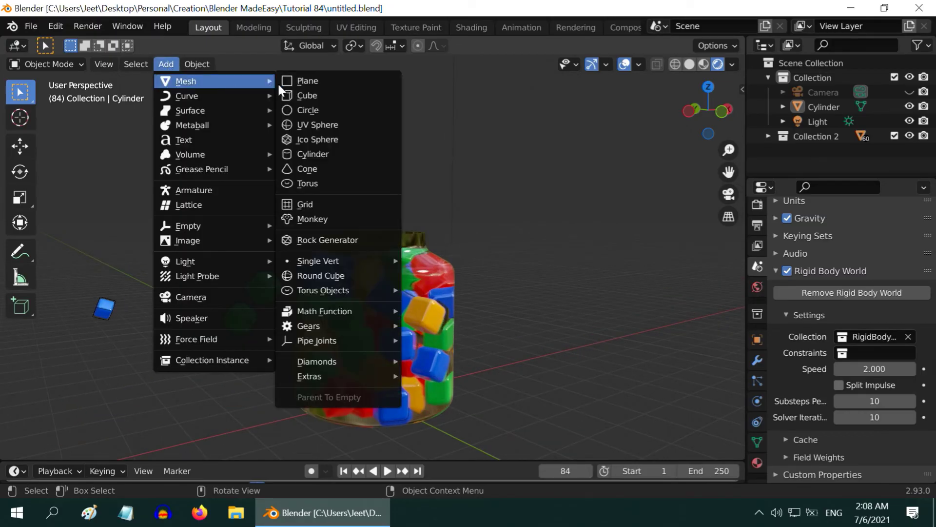
pyautogui.click(316, 154)
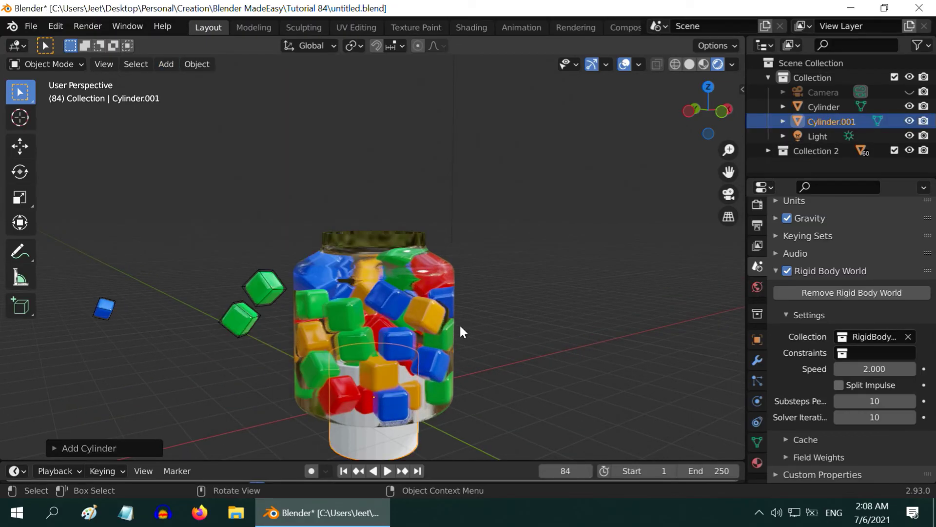
# Move the new cylinder straight up above the jar's opening, to a Z location of about 5.16 m.
pyautogui.click(19, 146)
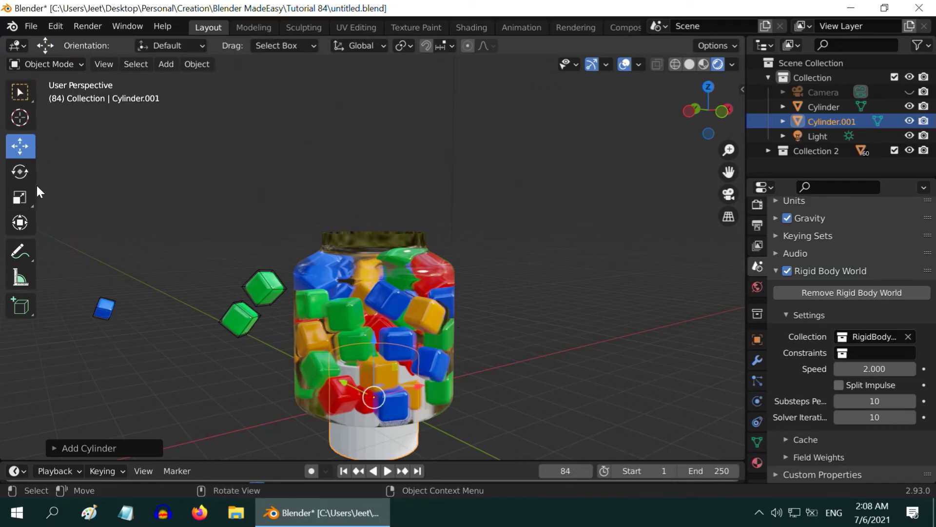
pyautogui.moveTo(371, 336); pyautogui.dragTo(377, 96)
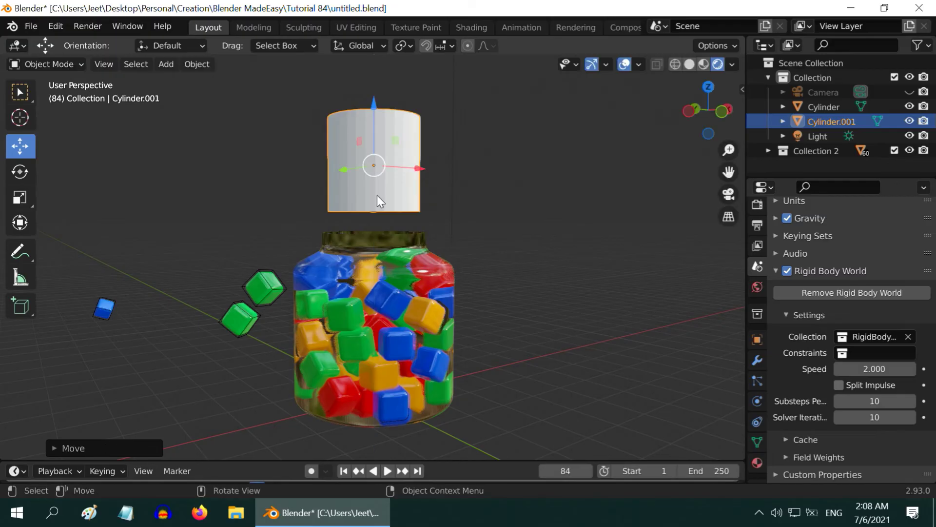
pyautogui.moveTo(379, 213); pyautogui.dragTo(379, 273, button='middle')
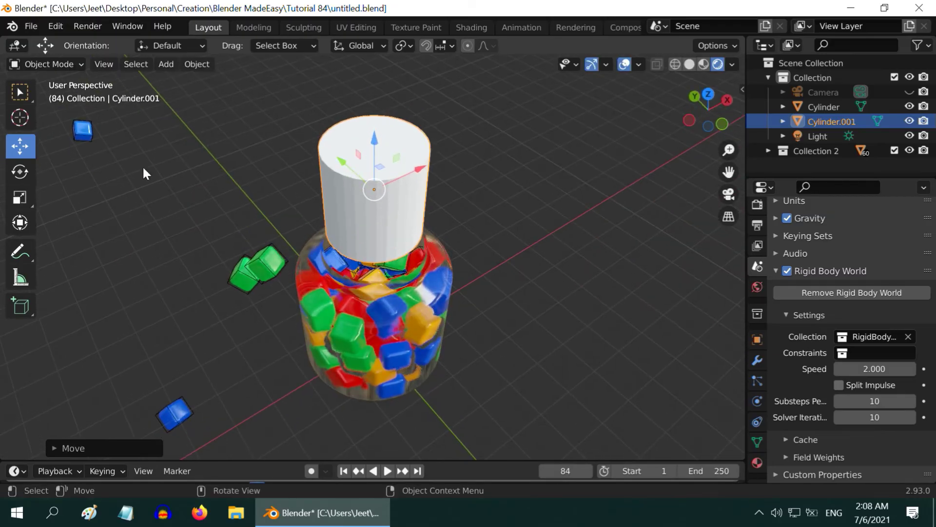
pyautogui.click(20, 93)
# Enter Edit Mode with face selection and delete the cylinder's top face.
pyautogui.click(45, 64)
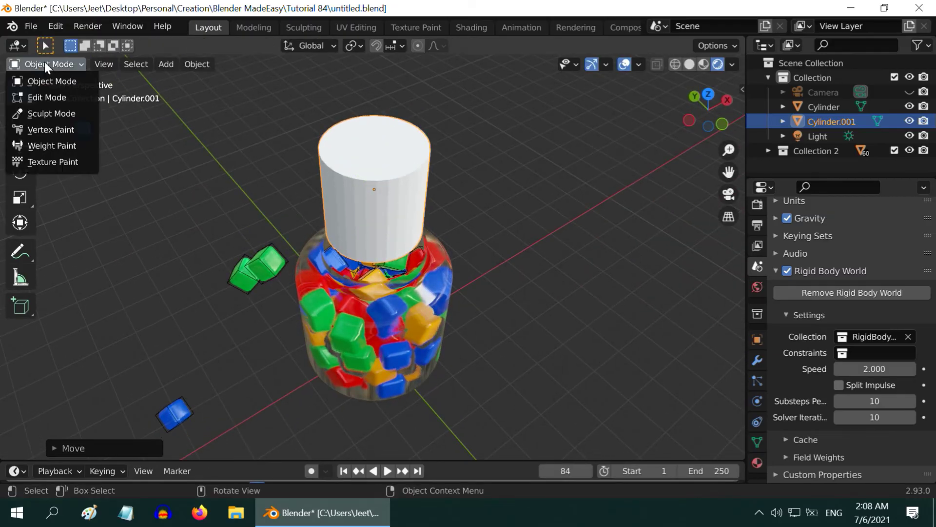
pyautogui.click(45, 93)
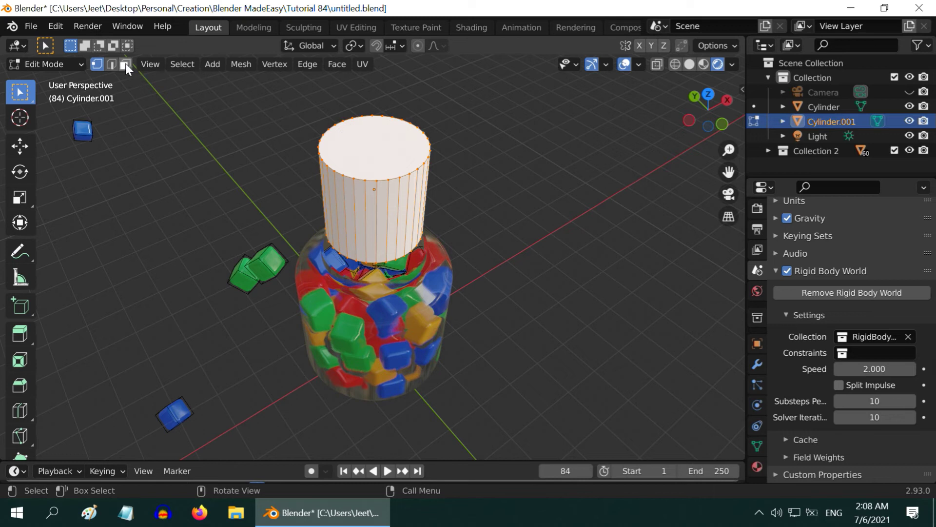
pyautogui.click(125, 64)
pyautogui.click(365, 147)
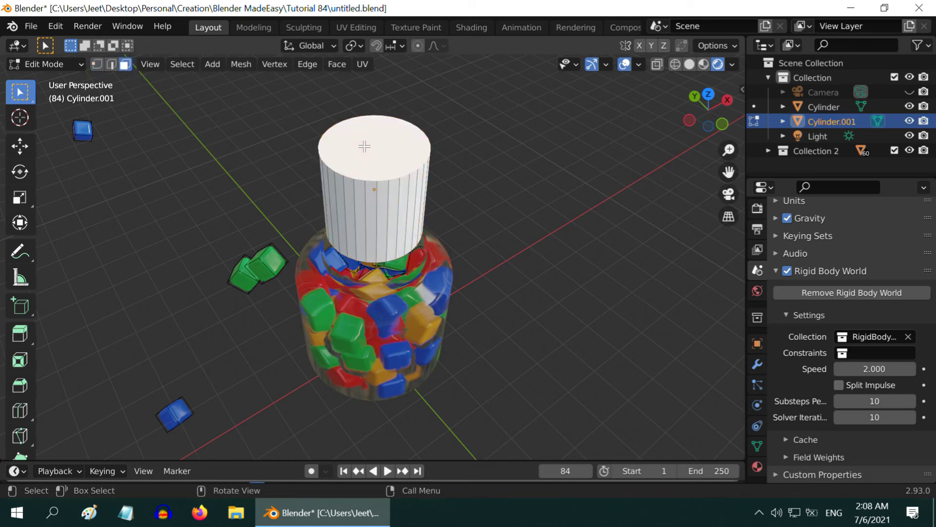
pyautogui.press('x')
pyautogui.click(364, 147)
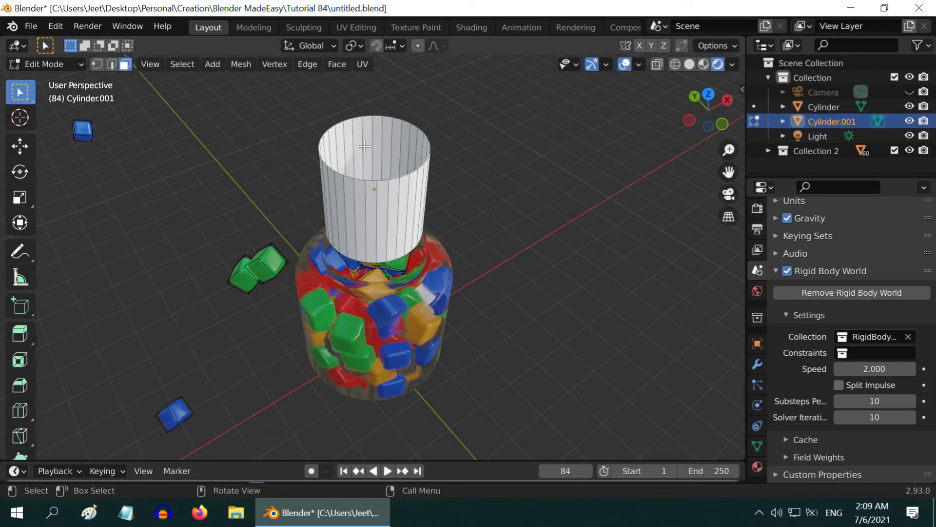
# Delete the cylinder's bottom face to leave an open tube, and return to Object Mode.
pyautogui.moveTo(378, 163); pyautogui.dragTo(388, 225, button='middle')
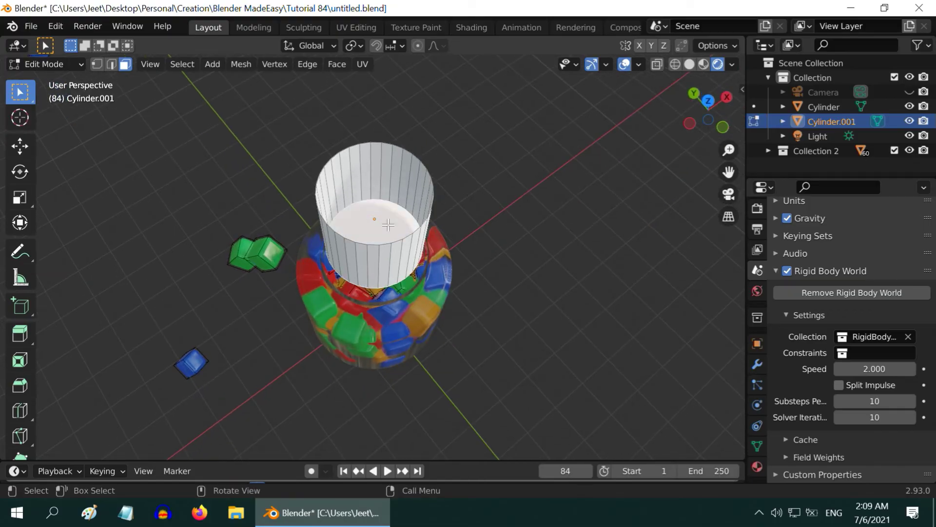
pyautogui.press('x')
pyautogui.click(390, 228)
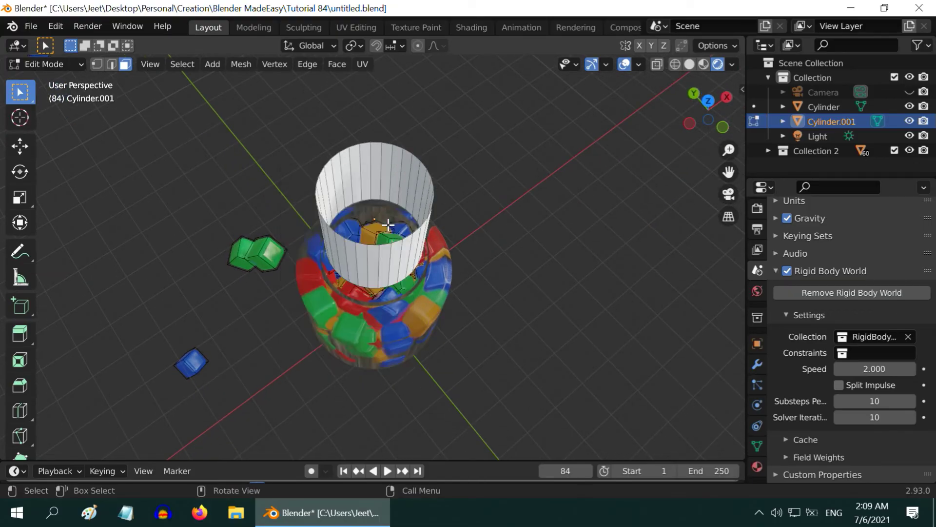
pyautogui.moveTo(383, 233); pyautogui.dragTo(161, 102, button='middle')
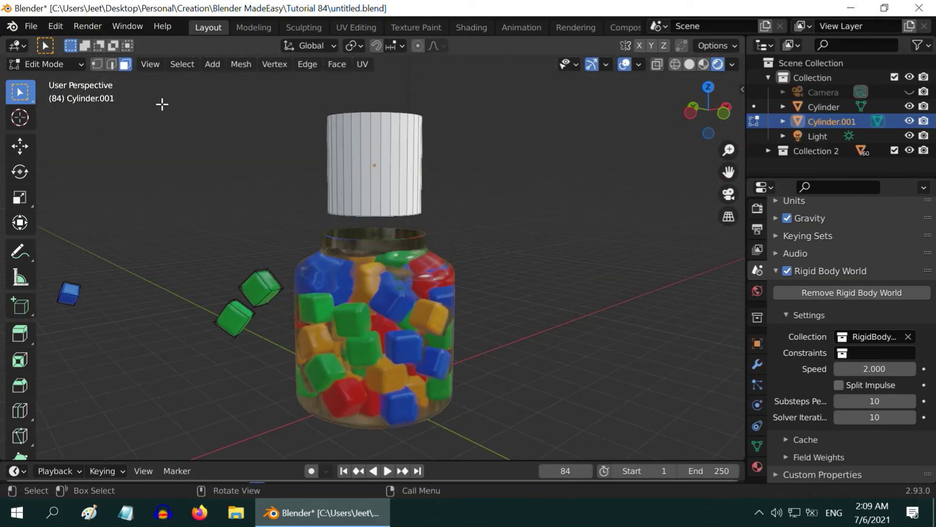
pyautogui.click(63, 69)
pyautogui.click(65, 78)
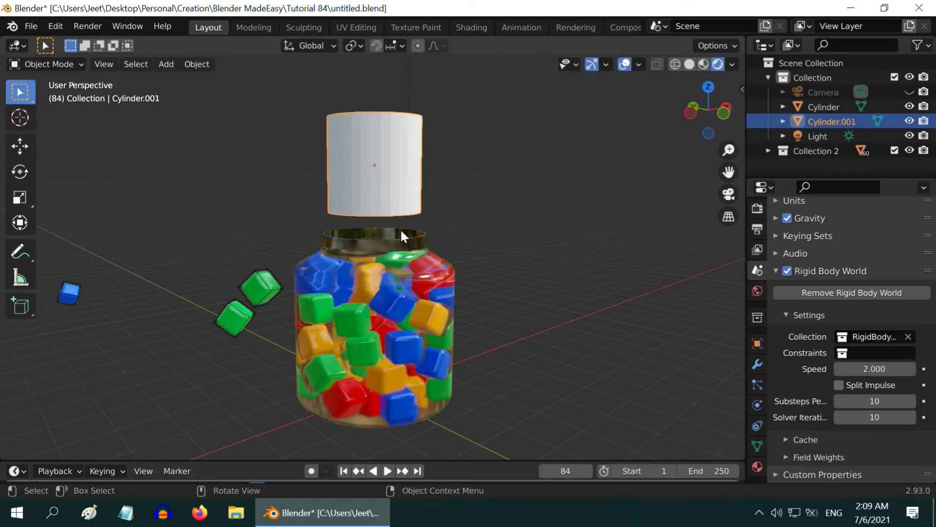
# Set the open cylinder's scale to 1.3 in X and Y and 2 in Z.
pyautogui.scroll(-2, 358, 220)
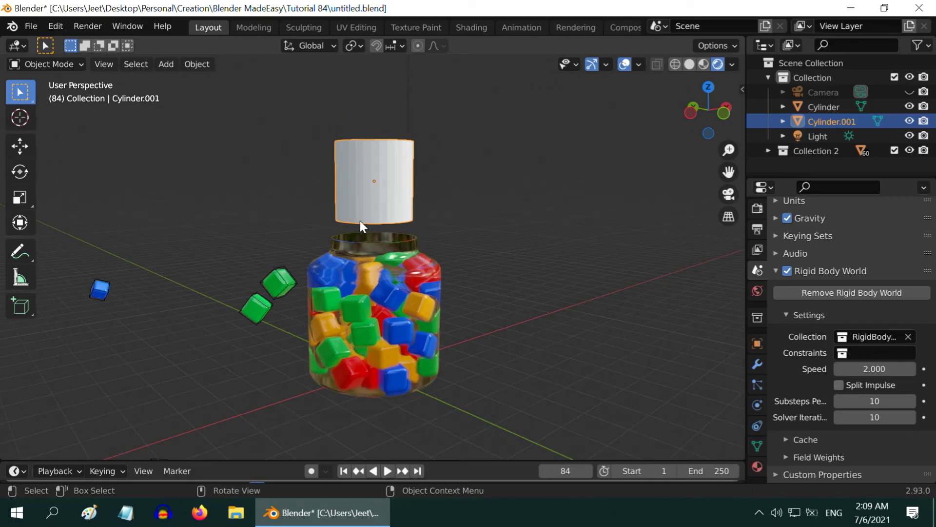
pyautogui.click(757, 343)
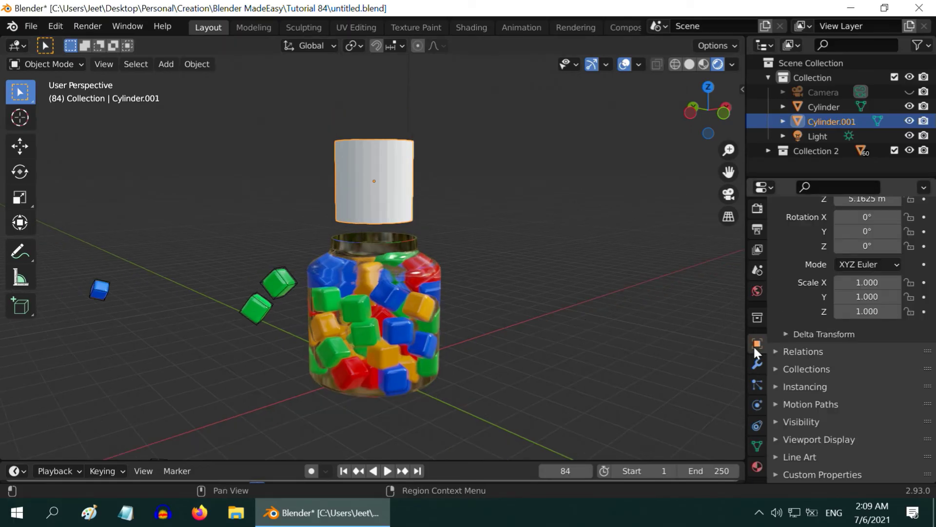
pyautogui.moveTo(852, 293); pyautogui.dragTo(866, 287)
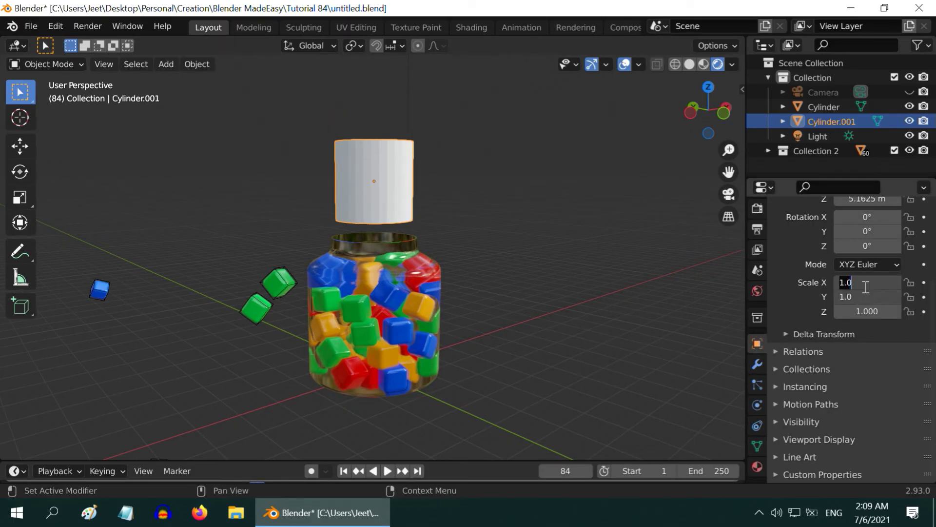
pyautogui.write('1.3')
pyautogui.press('Return')
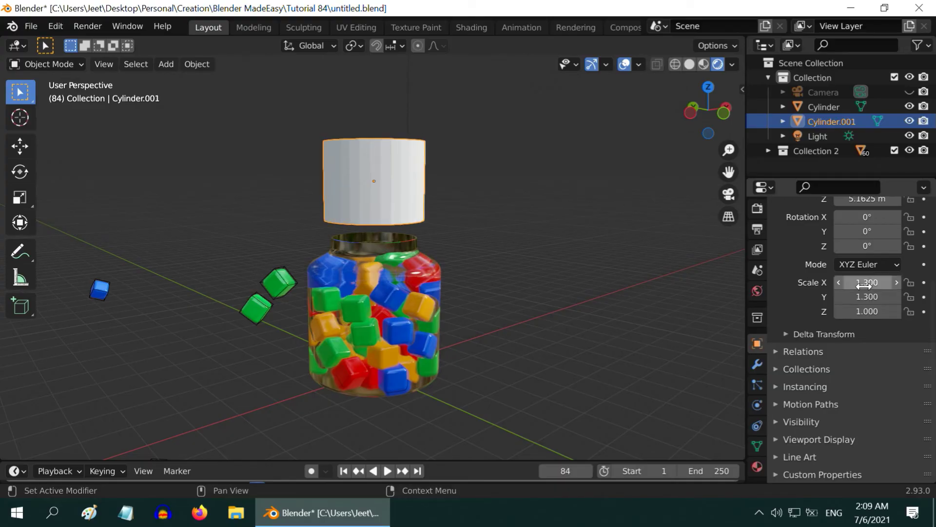
pyautogui.click(867, 311)
pyautogui.write('2')
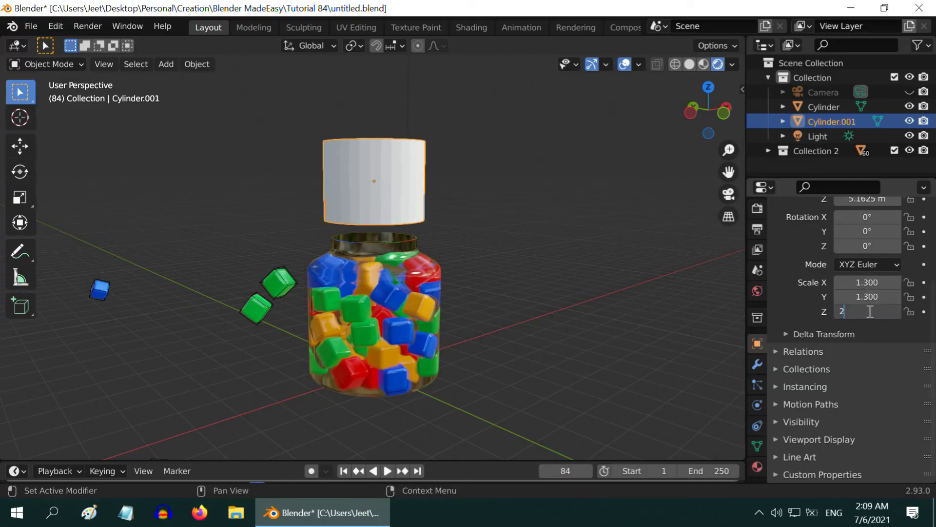
pyautogui.press('Return')
# Raise the scaled cylinder along Z to about 5.85 m so its lower edge sits just above the jar's neck.
pyautogui.scroll(-4, 411, 265)
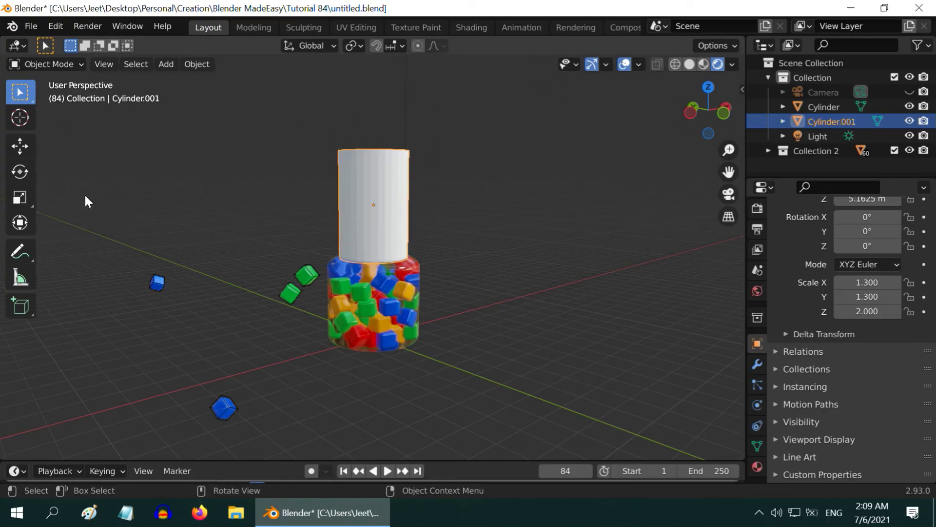
pyautogui.click(19, 146)
pyautogui.moveTo(374, 143); pyautogui.dragTo(436, 185)
pyautogui.moveTo(443, 189)
pyautogui.mouseDown(button='middle')
pyautogui.moveTo(449, 166)
pyautogui.moveTo(449, 182)
pyautogui.mouseUp(button='middle')
pyautogui.moveTo(373, 126); pyautogui.dragTo(373, 121)
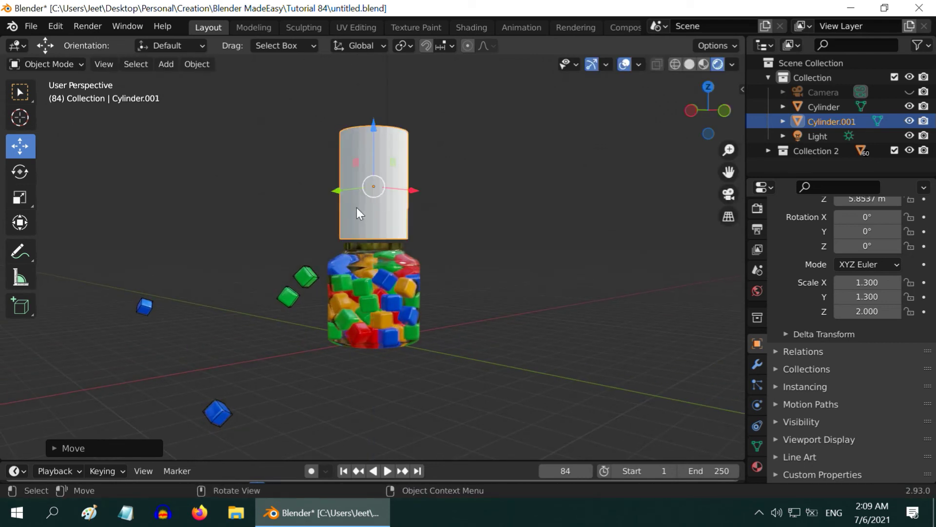
pyautogui.click(25, 87)
pyautogui.scroll(4, 388, 169)
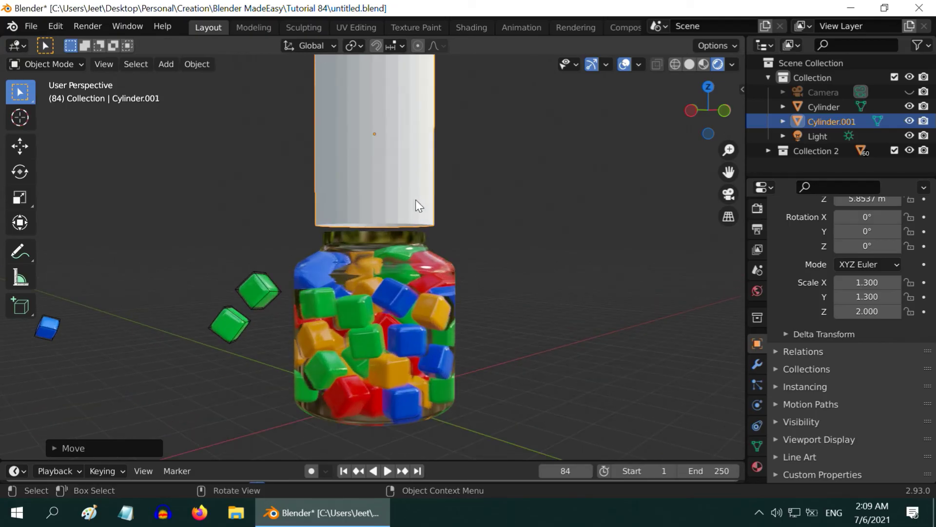
# Add a rigid body to the open cylinder with type Passive and collision shape Mesh.
pyautogui.click(756, 405)
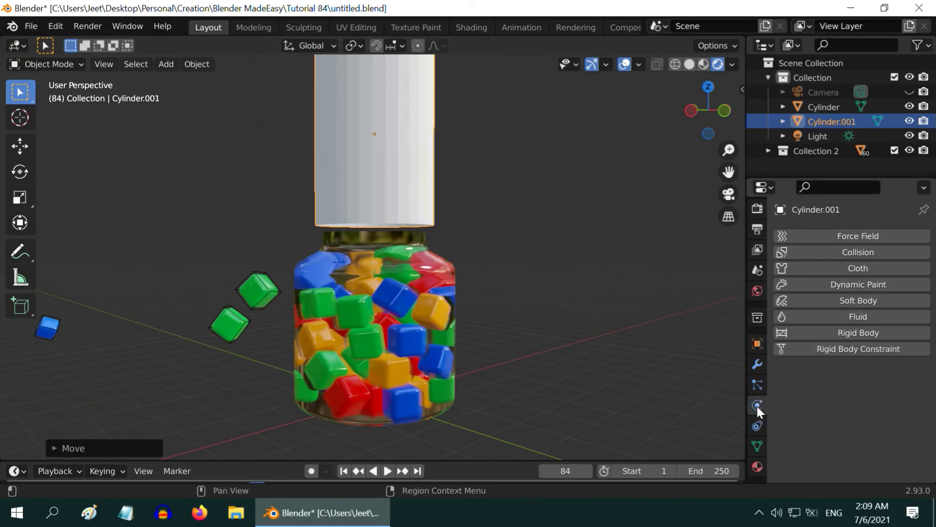
pyautogui.click(867, 331)
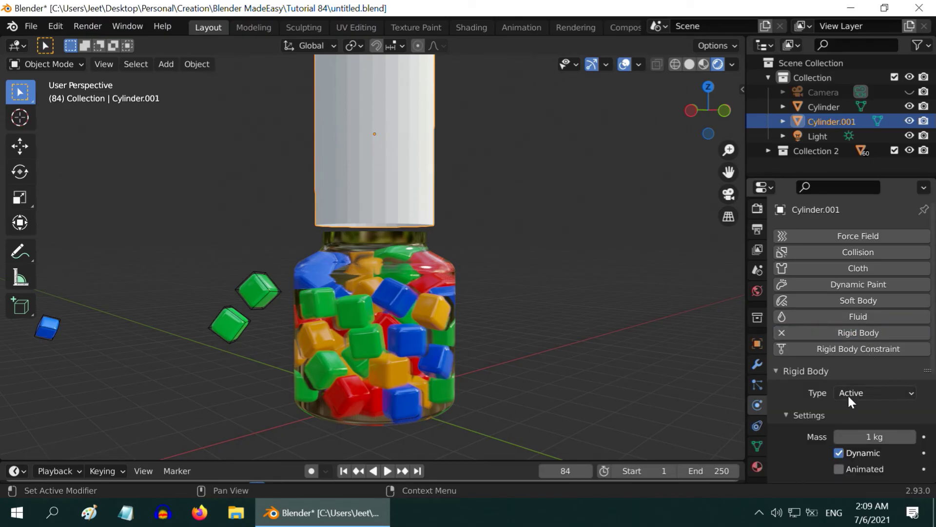
pyautogui.click(868, 390)
pyautogui.click(866, 421)
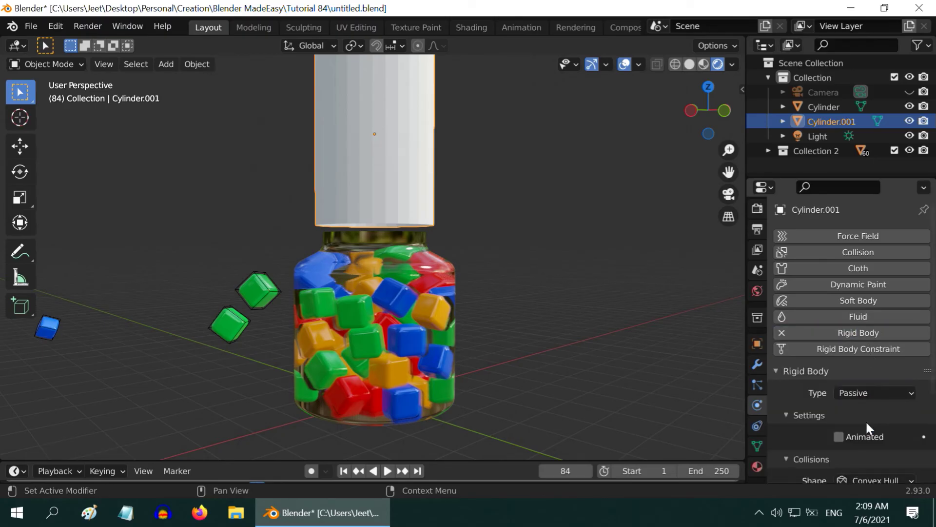
pyautogui.scroll(-4, 865, 420)
pyautogui.click(871, 384)
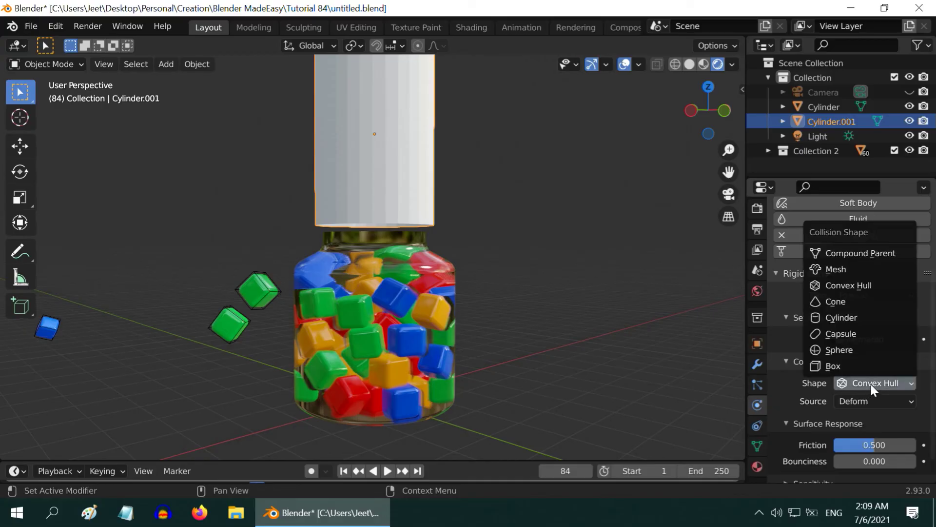
pyautogui.click(844, 269)
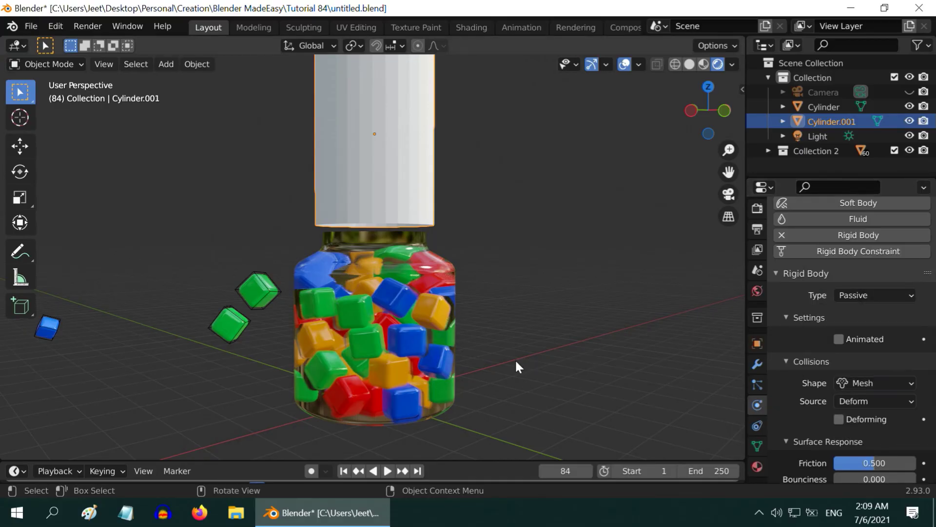
# Play the simulation from the first frame with the guide cylinder in place, and deselect the cylinder.
pyautogui.scroll(1, 516, 362)
pyautogui.keyDown('shift'); pyautogui.moveTo(511, 363); pyautogui.dragTo(511, 334, button='middle'); pyautogui.keyUp('shift')
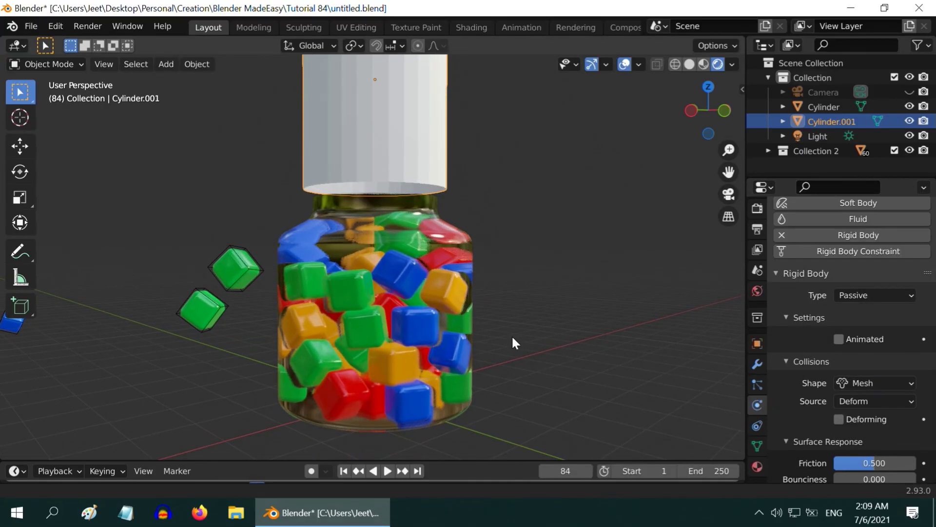
pyautogui.click(343, 470)
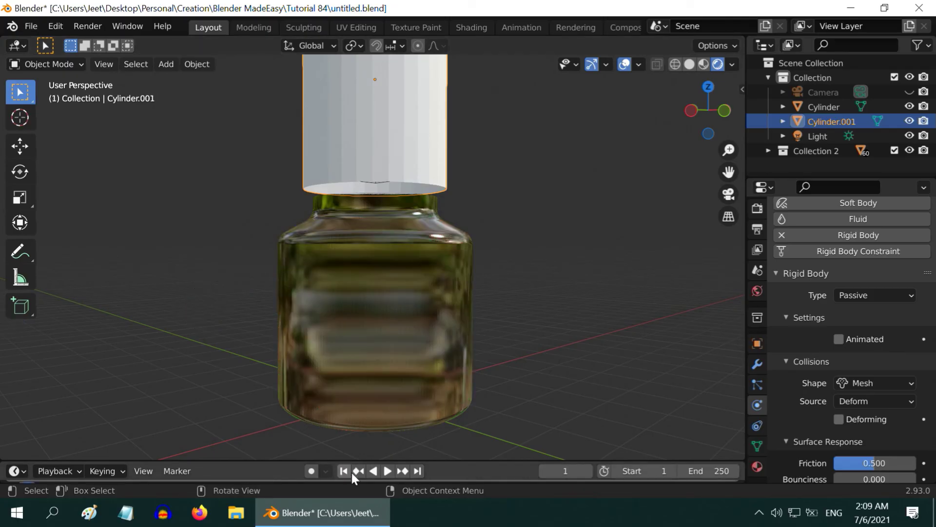
pyautogui.click(388, 471)
pyautogui.click(542, 427)
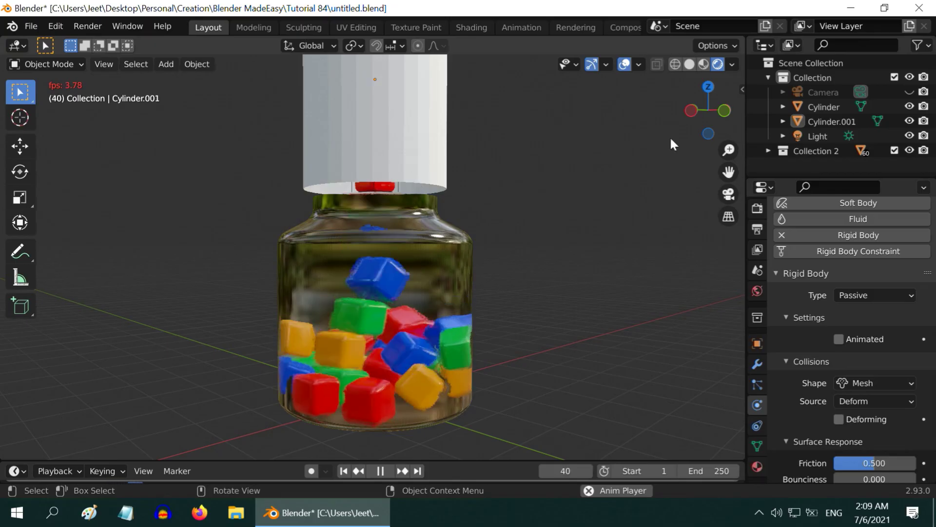
# Hide the guide cylinder in both the viewport and renders, and pause the simulation at frame 92 once the jar is filled.
pyautogui.click(910, 122)
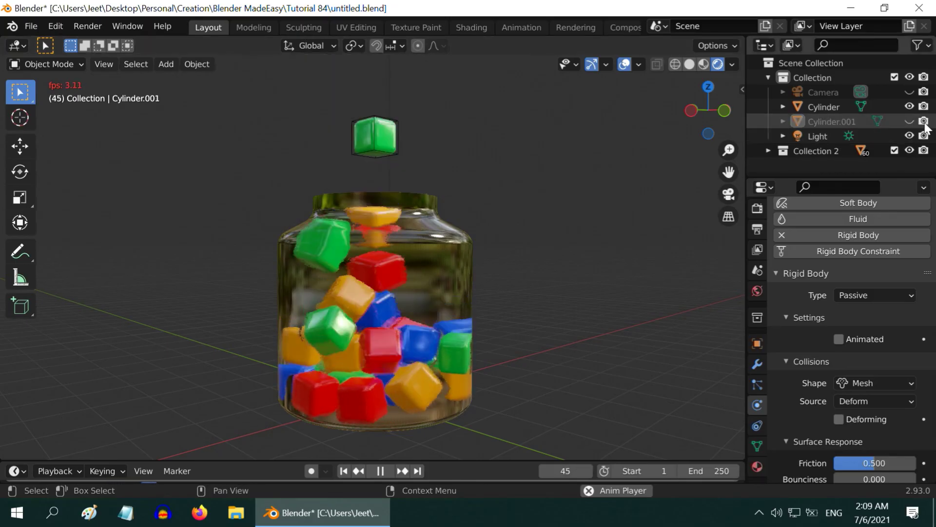
pyautogui.click(923, 122)
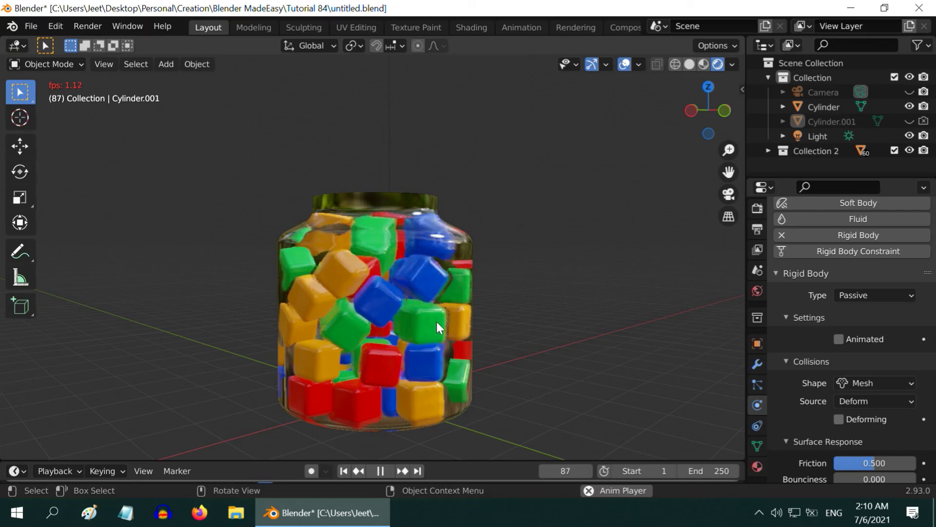
pyautogui.moveTo(436, 324); pyautogui.dragTo(366, 381, button='middle')
pyautogui.click(382, 471)
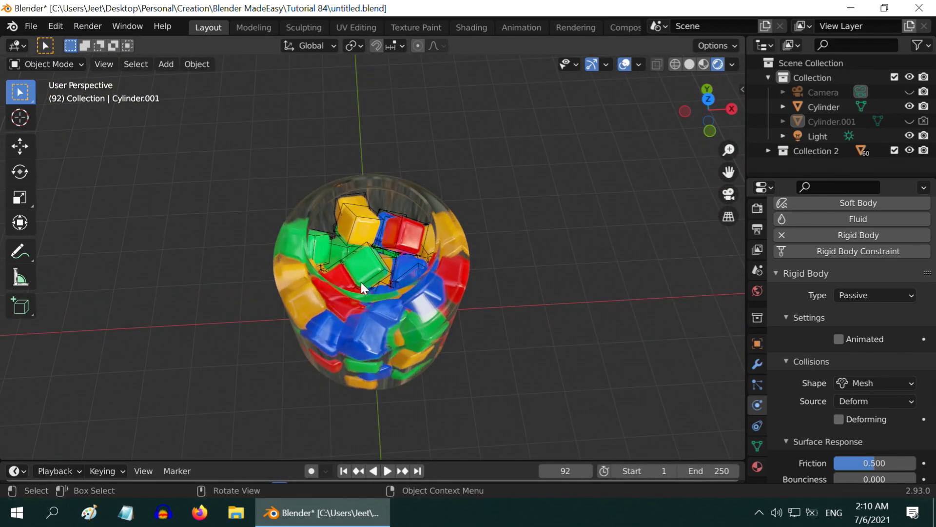
# Examine the filled jar from above and from the side, and replay the simulation from the first frame.
pyautogui.scroll(4, 360, 278)
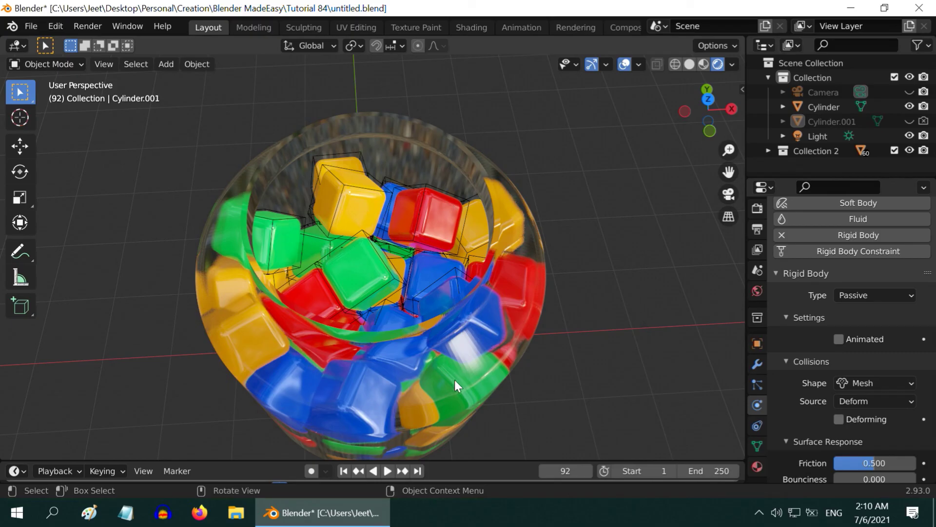
pyautogui.moveTo(454, 381); pyautogui.dragTo(477, 311, button='middle')
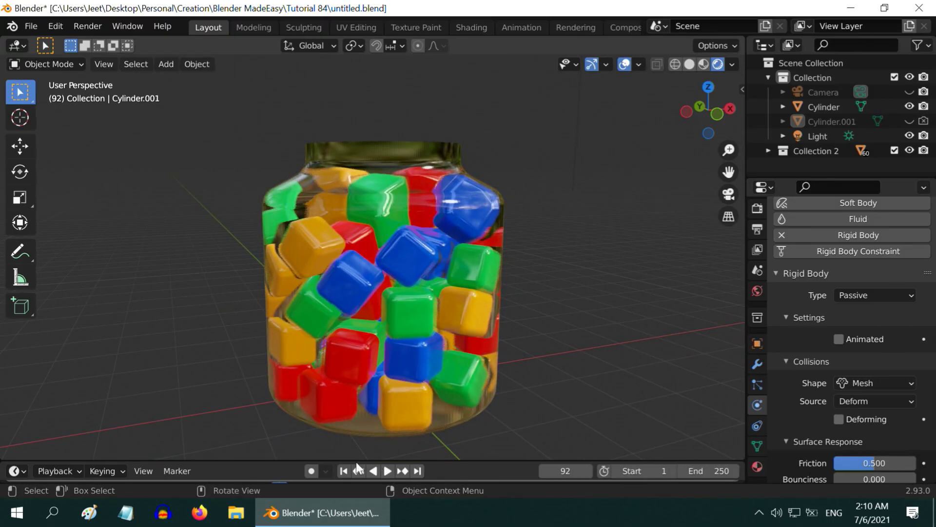
pyautogui.click(343, 471)
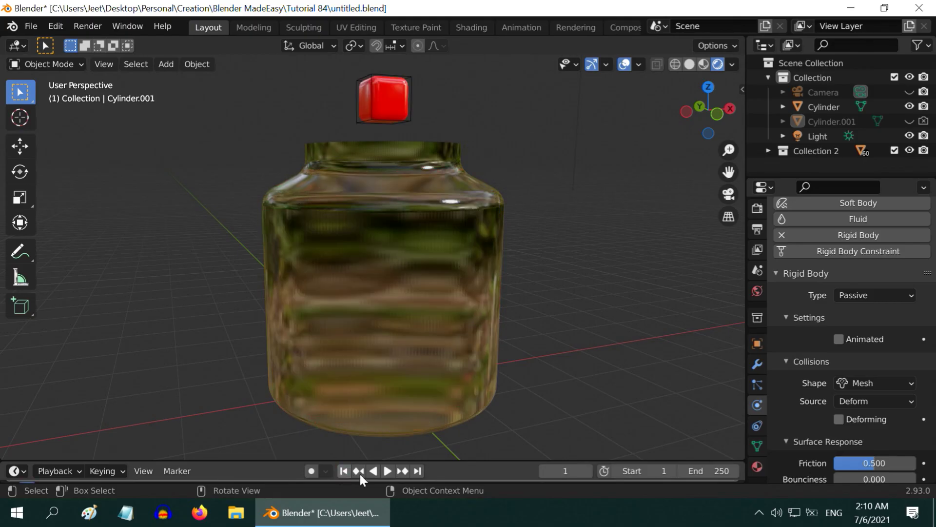
pyautogui.click(387, 470)
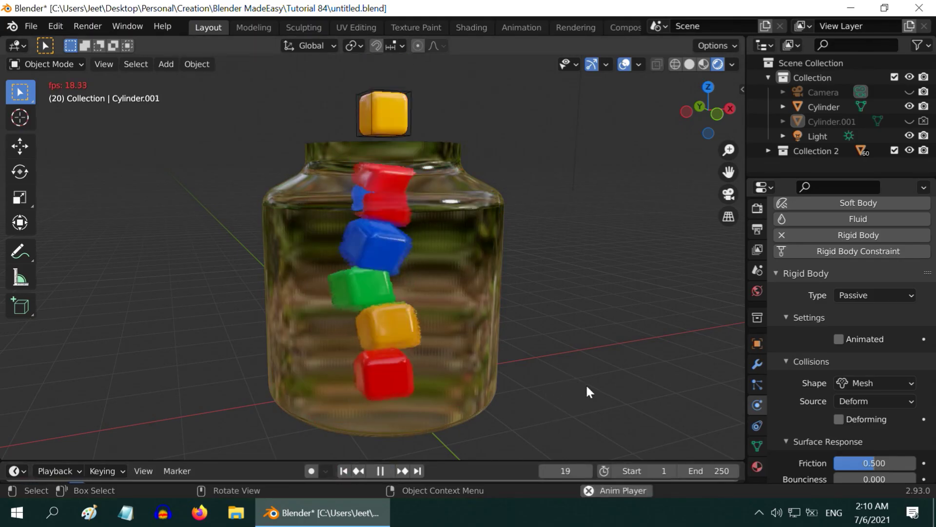